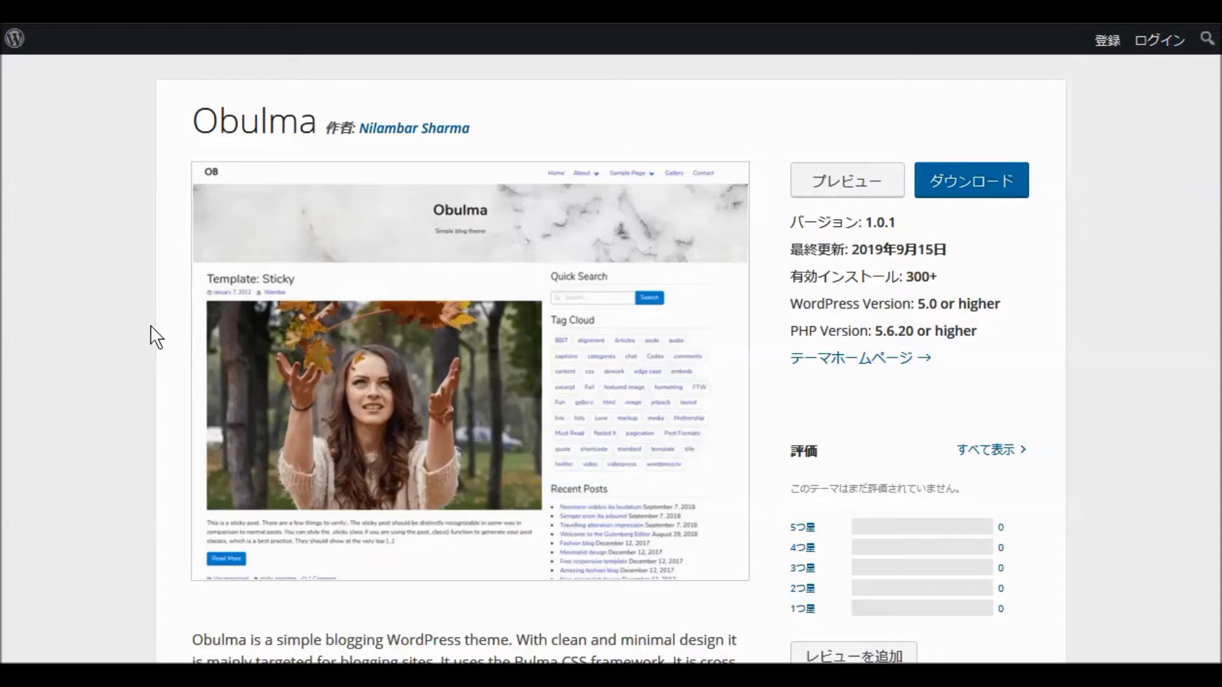
# - Review the Obulma theme's preview image, description, version requirements and ratings on its theme directory page
pyautogui.scroll(-2, 159, 345)
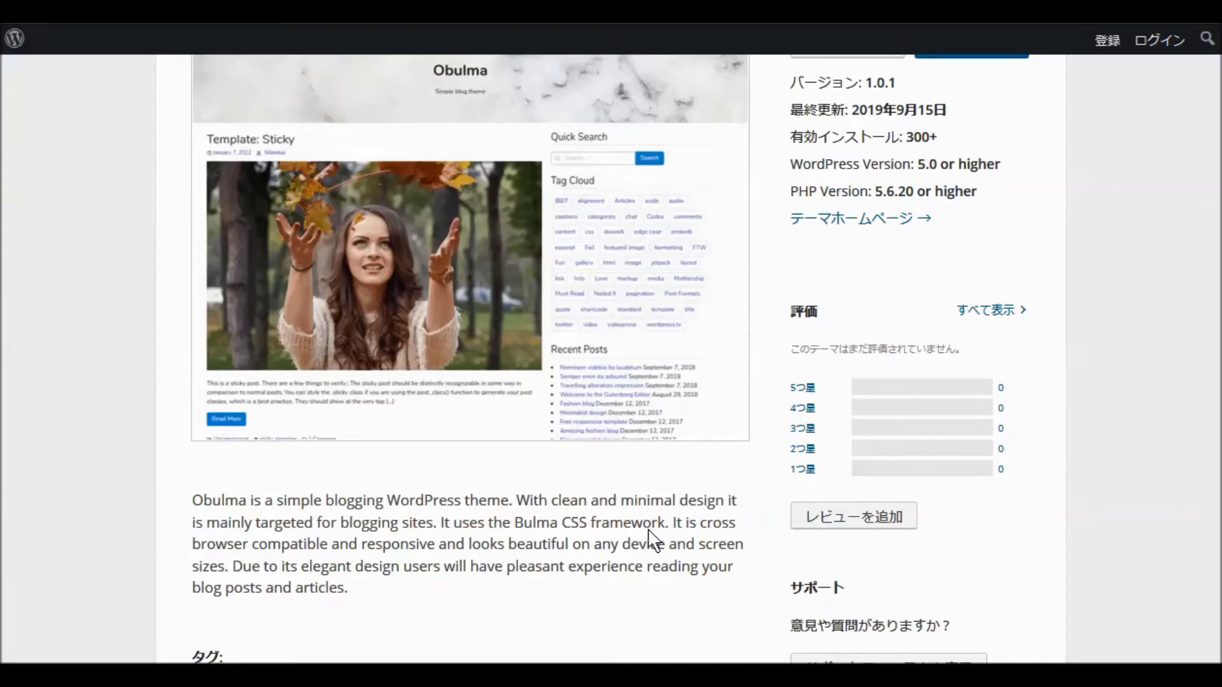
pyautogui.scroll(2, 706, 506)
pyautogui.scroll(3, 707, 516)
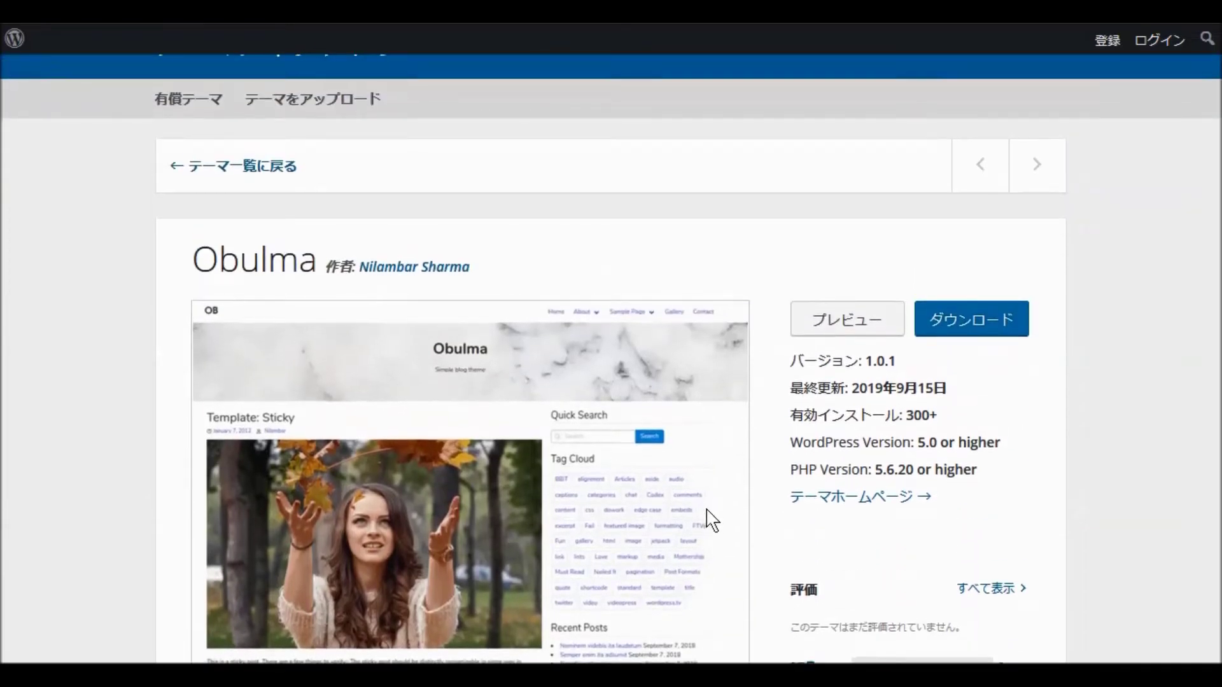
pyautogui.scroll(-5, 706, 512)
pyautogui.scroll(2, 698, 499)
pyautogui.moveTo(695, 507)
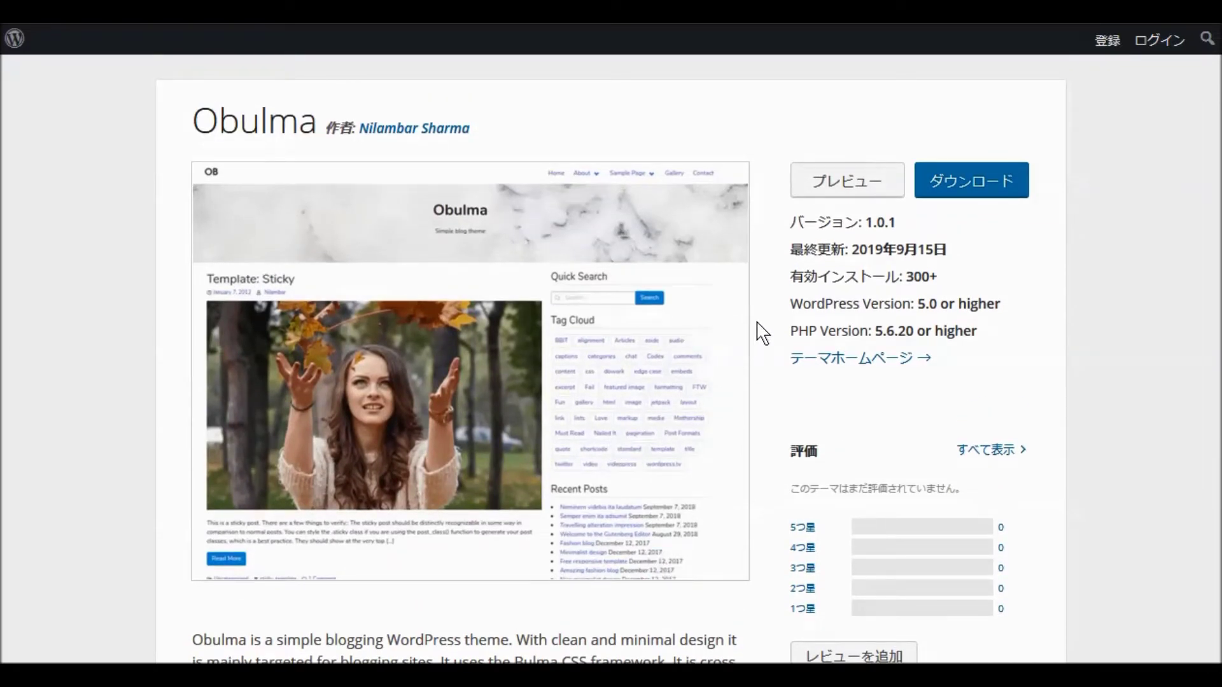
pyautogui.moveTo(746, 302)
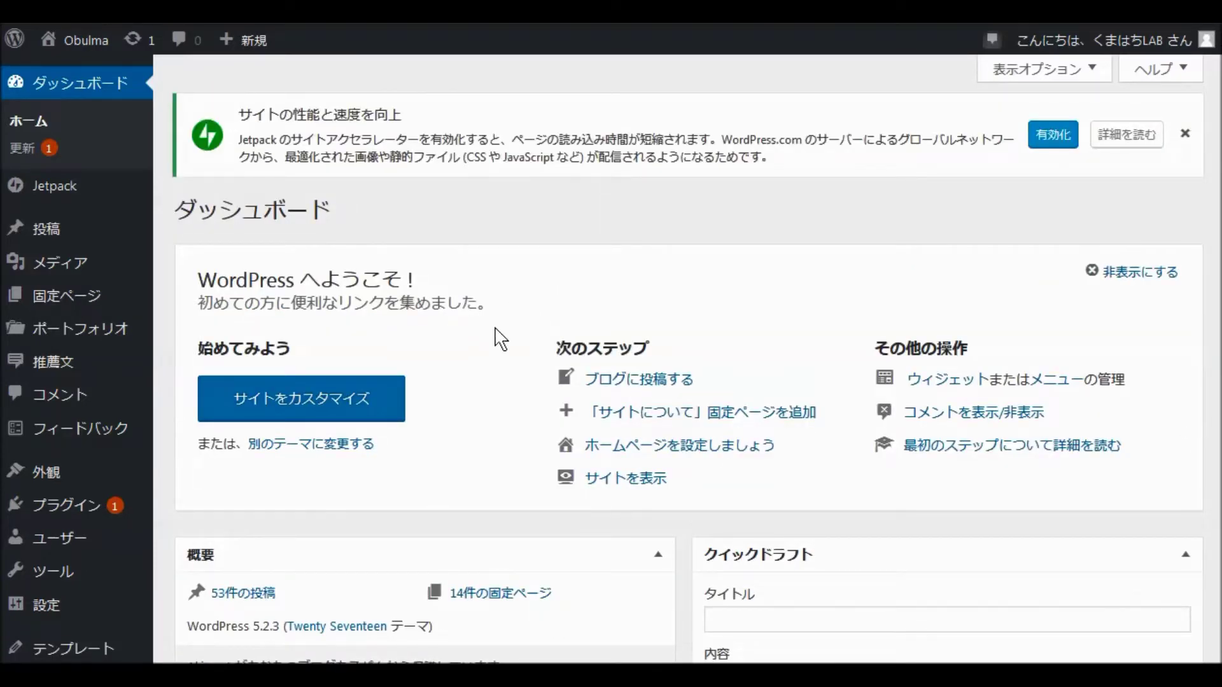
# - Go from the site's dashboard to adding a new theme and list the newest themes
pyautogui.scroll(-2, 500, 339)
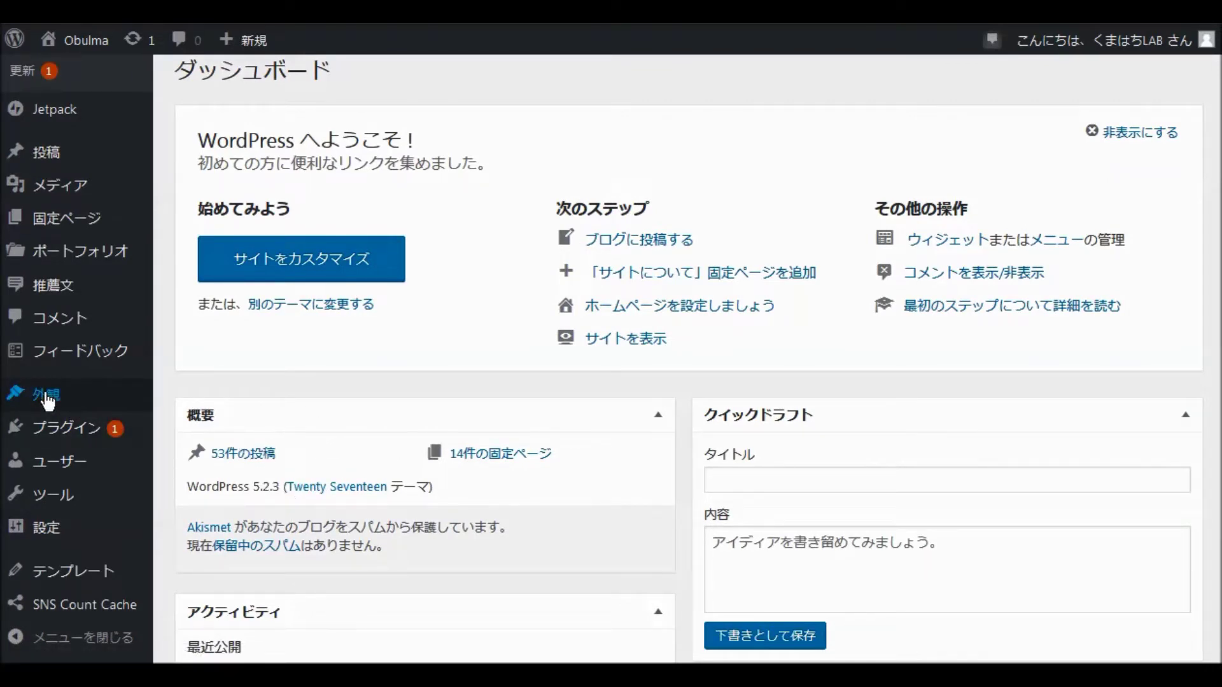
pyautogui.moveTo(48, 401)
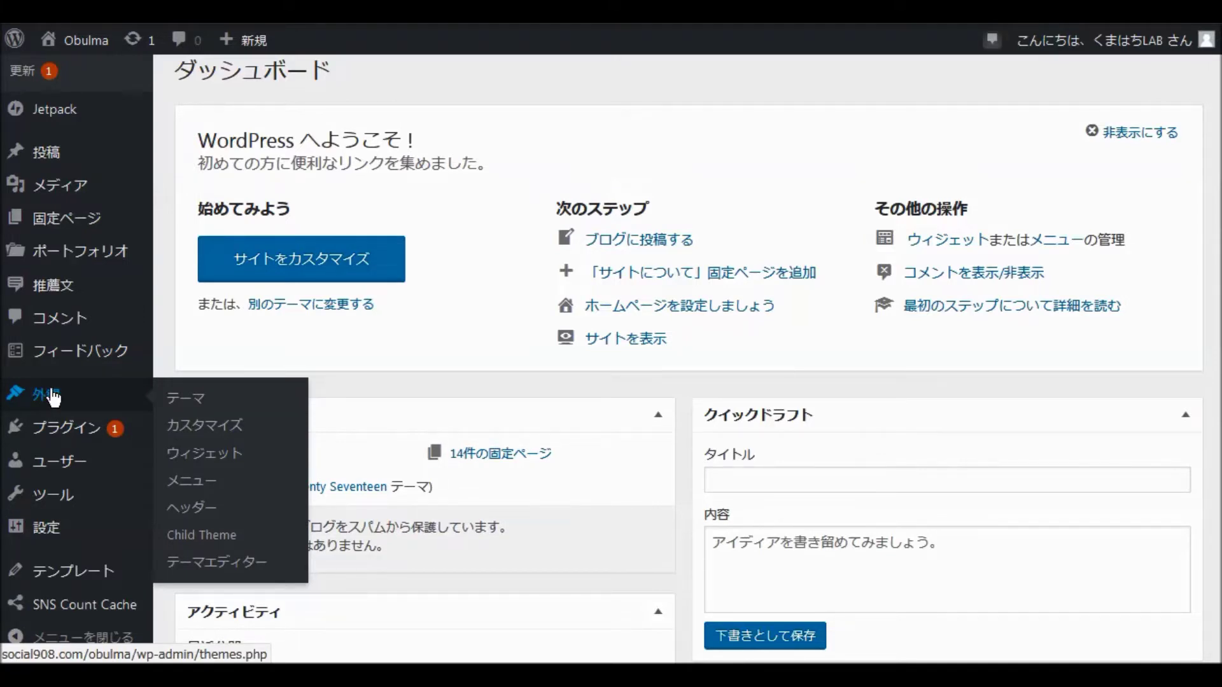
pyautogui.click(54, 397)
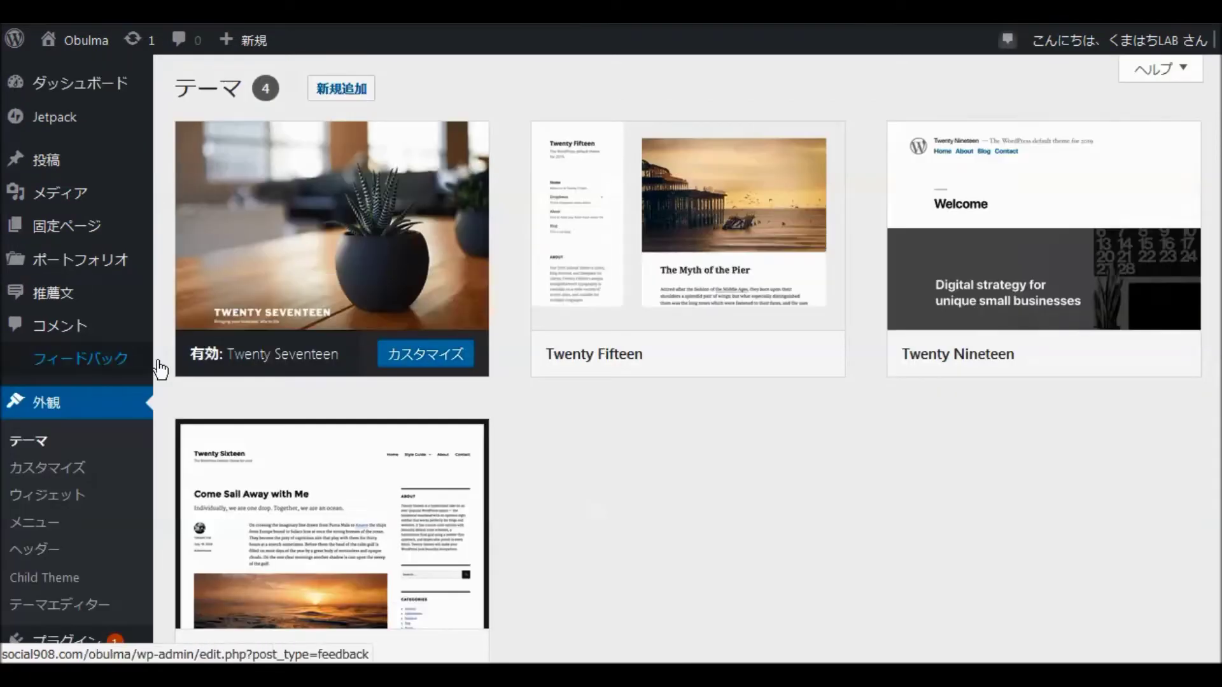
pyautogui.moveTo(347, 210)
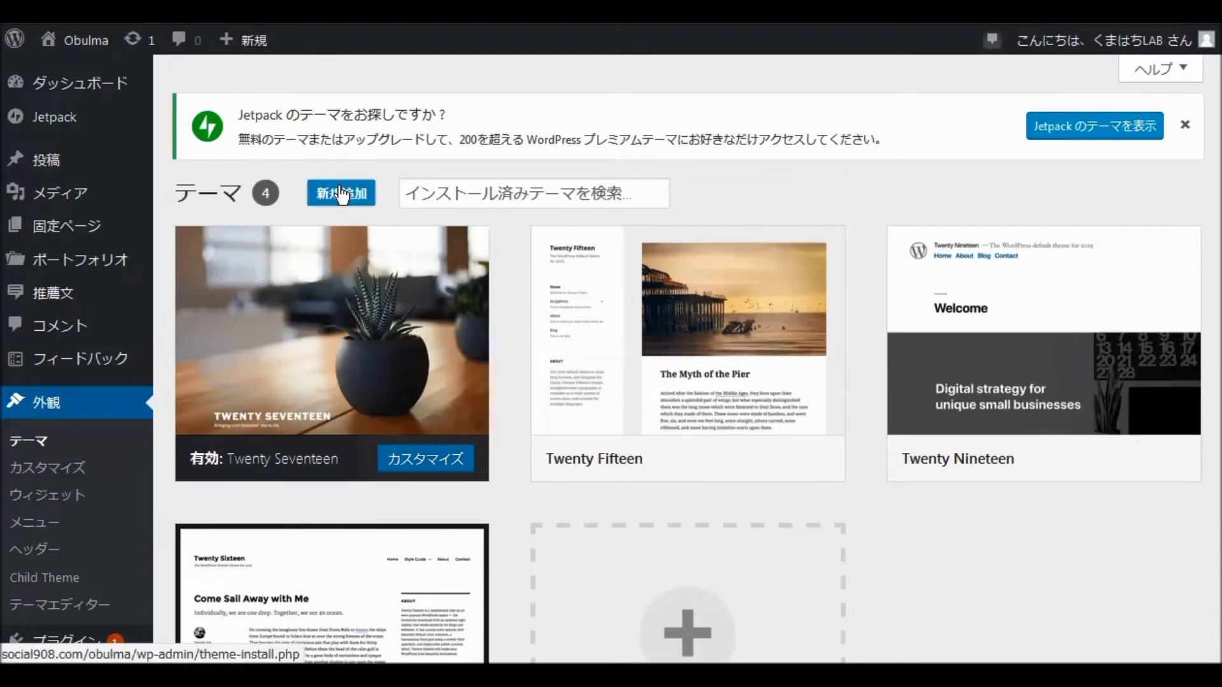
pyautogui.click(342, 194)
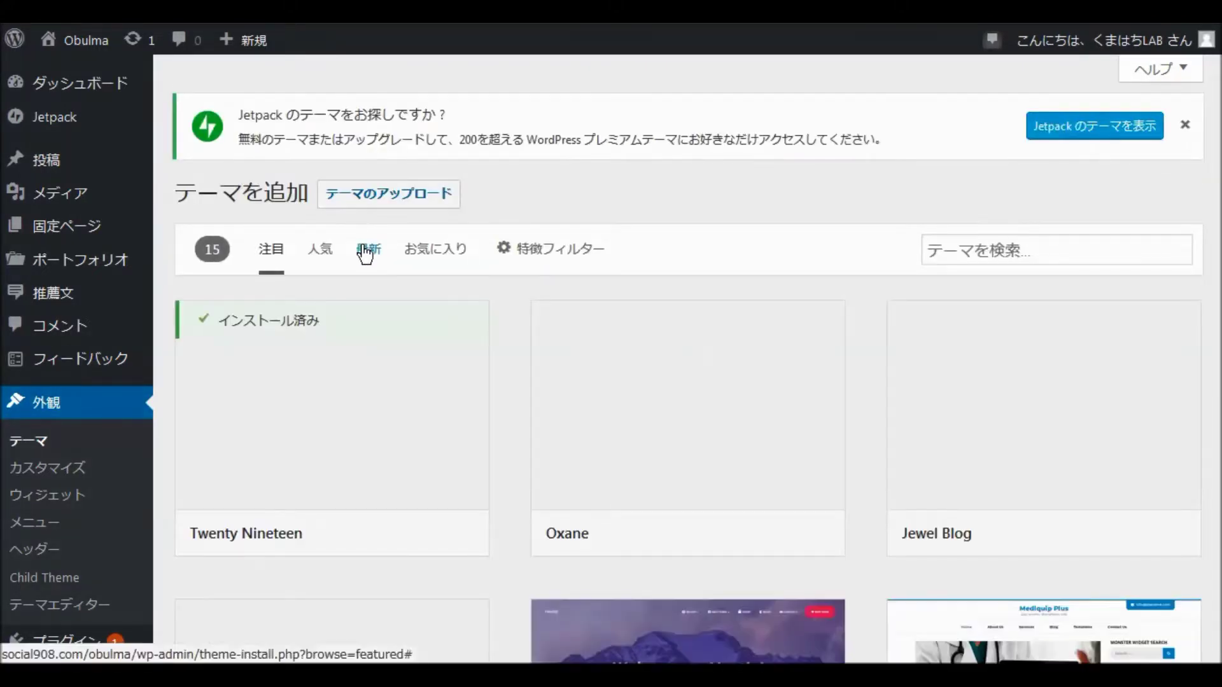
pyautogui.click(366, 251)
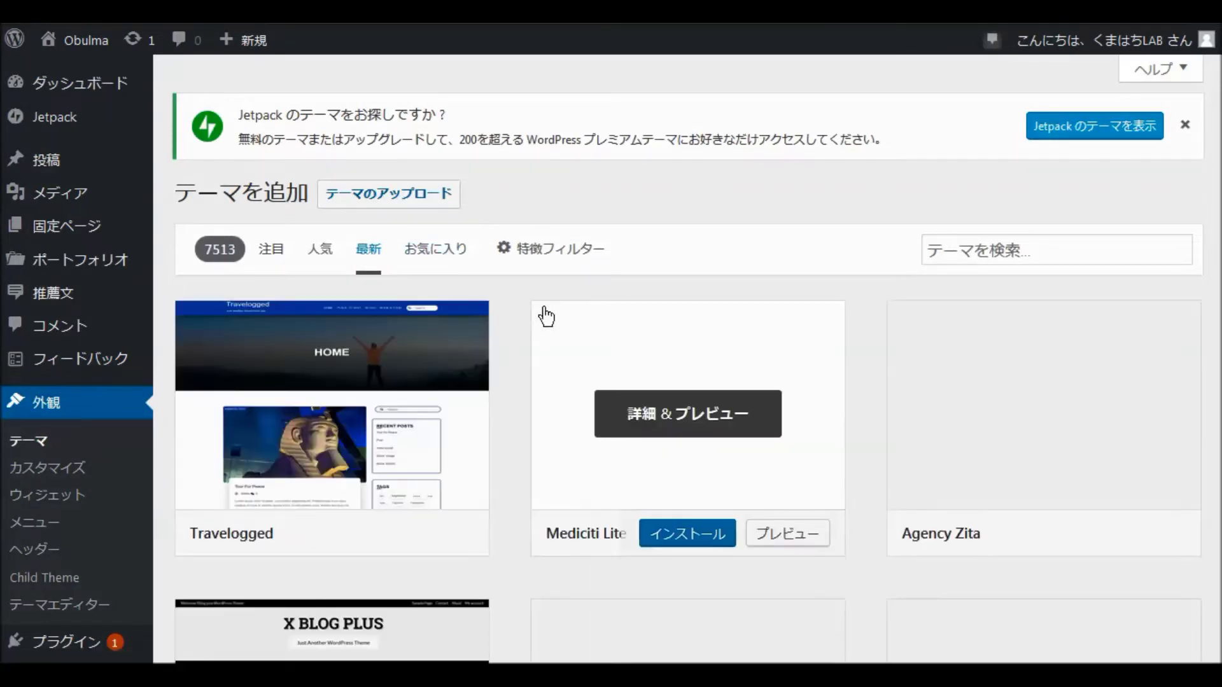
# - Find the Obulma theme among the newest themes, install it and activate it
pyautogui.scroll(-10, 555, 317)
pyautogui.scroll(-10, 555, 315)
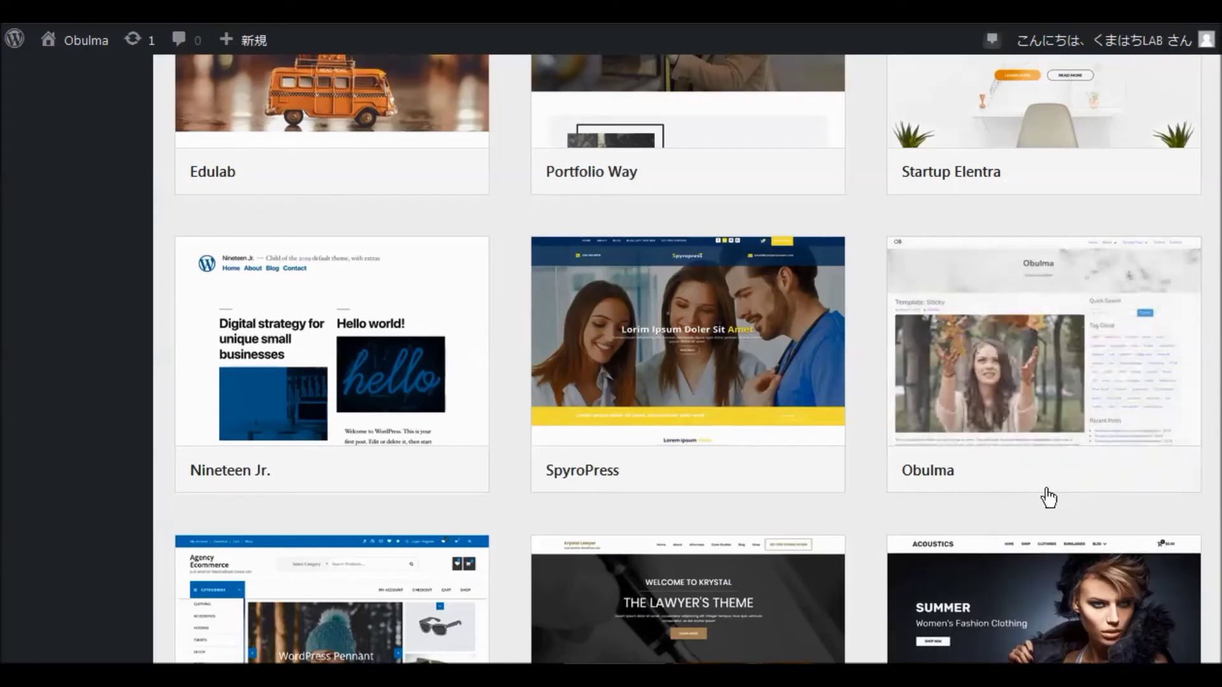
pyautogui.moveTo(1050, 482)
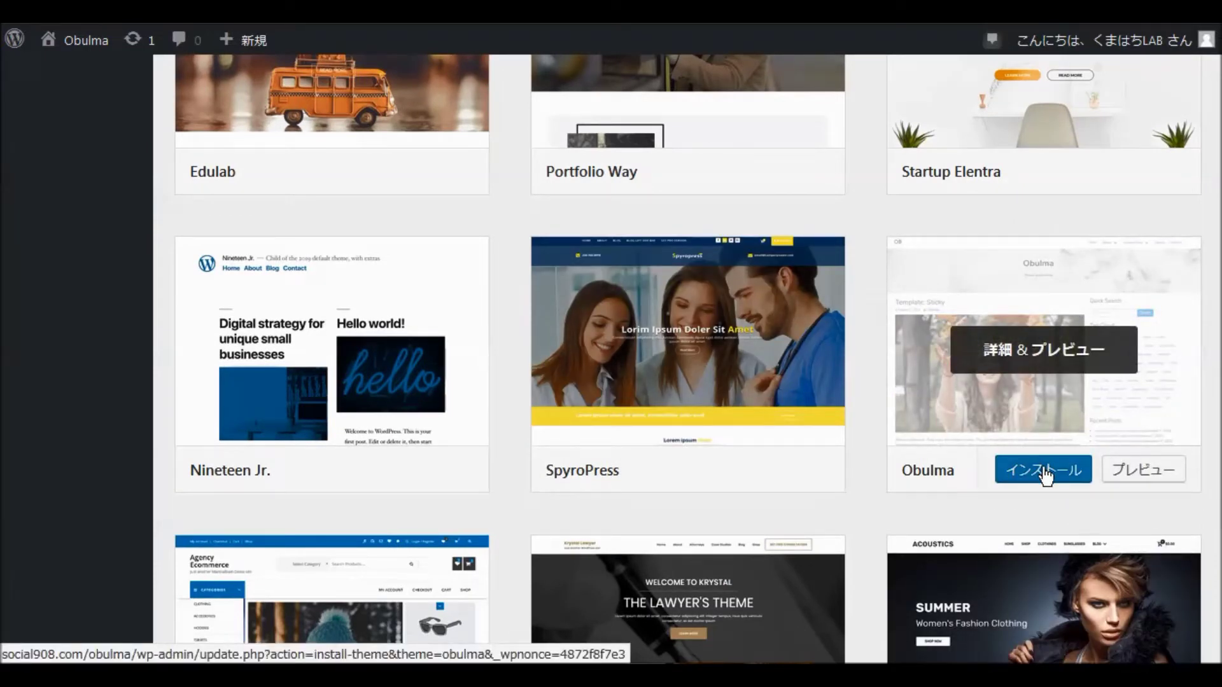
pyautogui.click(1044, 471)
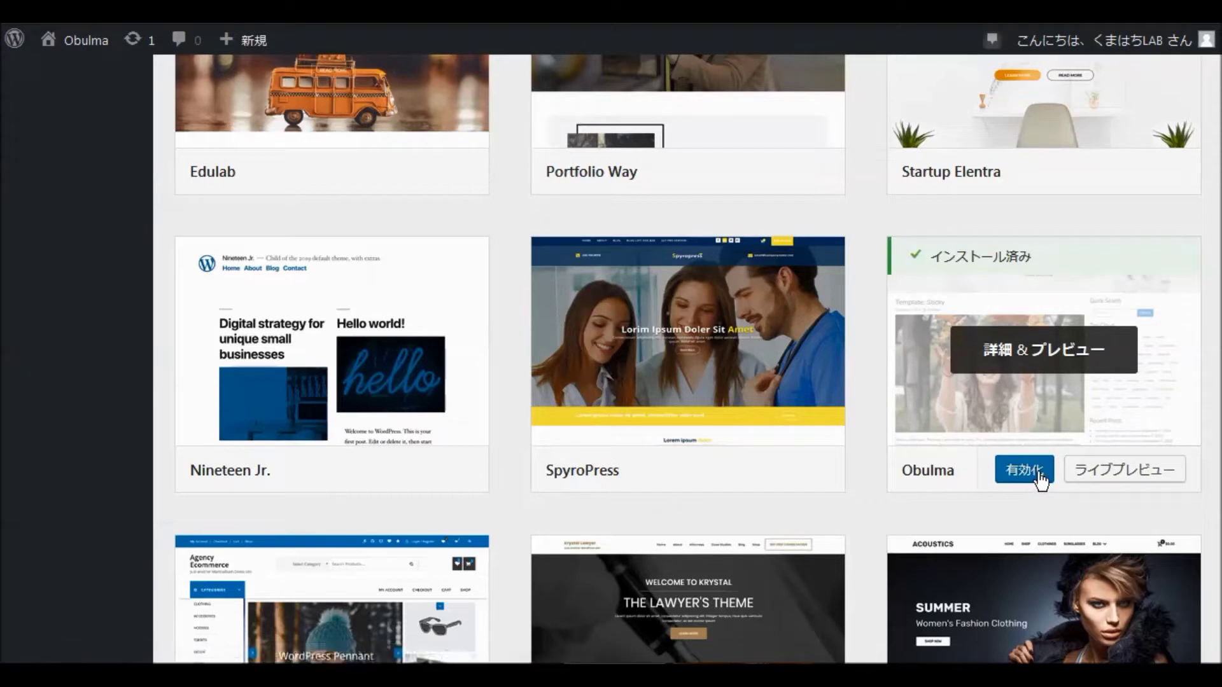
pyautogui.click(1040, 477)
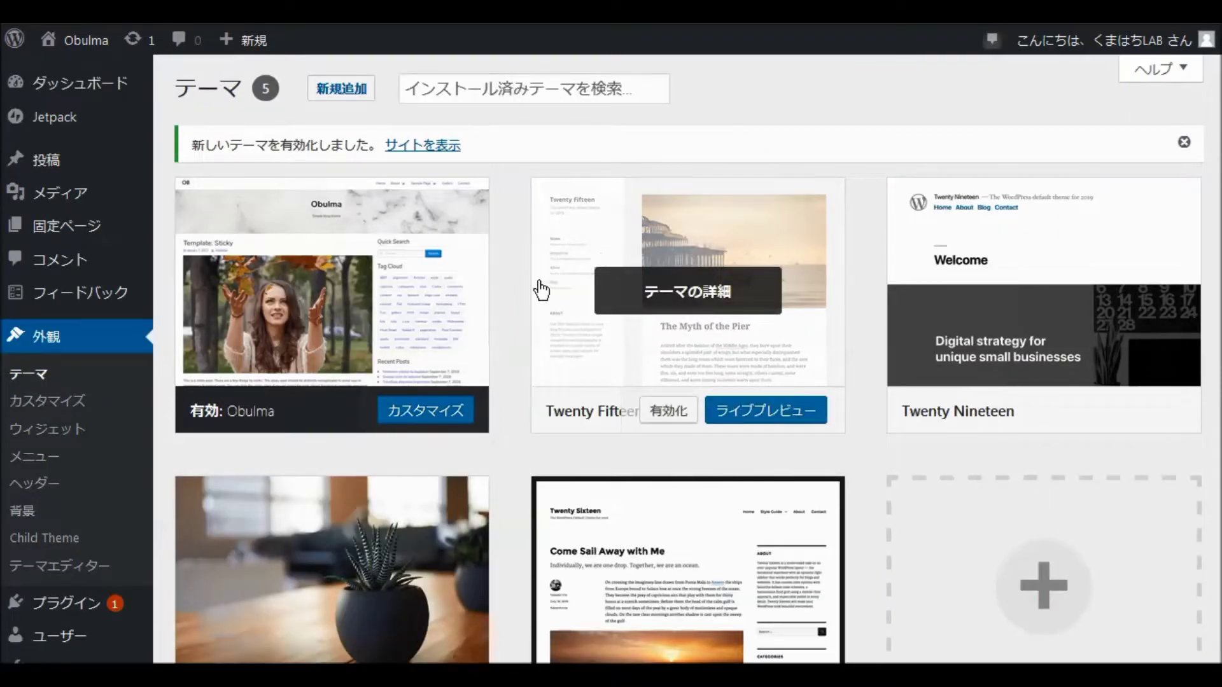
# - Open the child theme creation form and enter "Obulma Child" as the theme name
pyautogui.moveTo(546, 357)
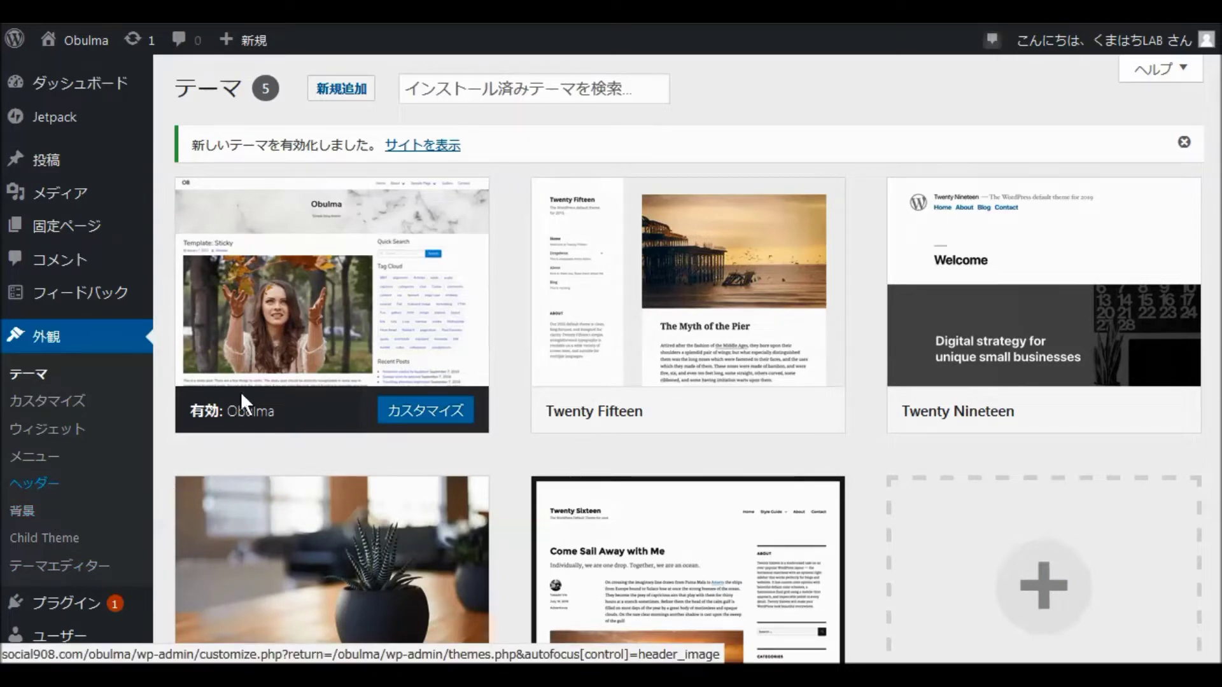
pyautogui.click(58, 540)
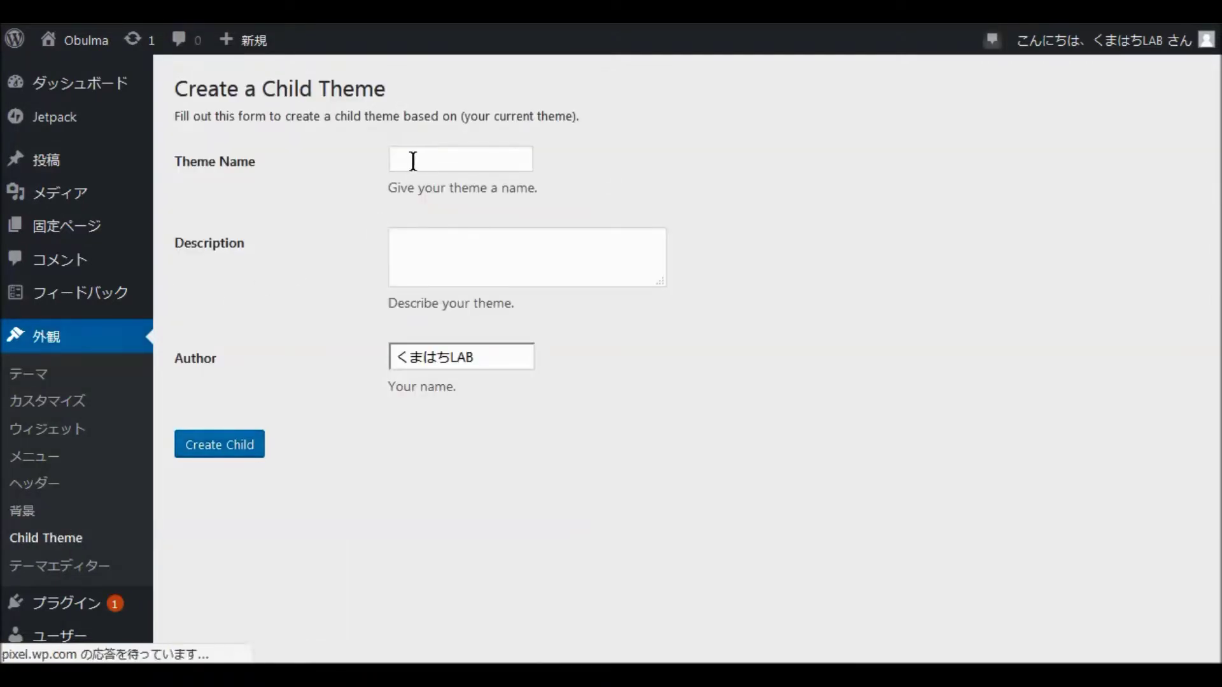
pyautogui.click(415, 159)
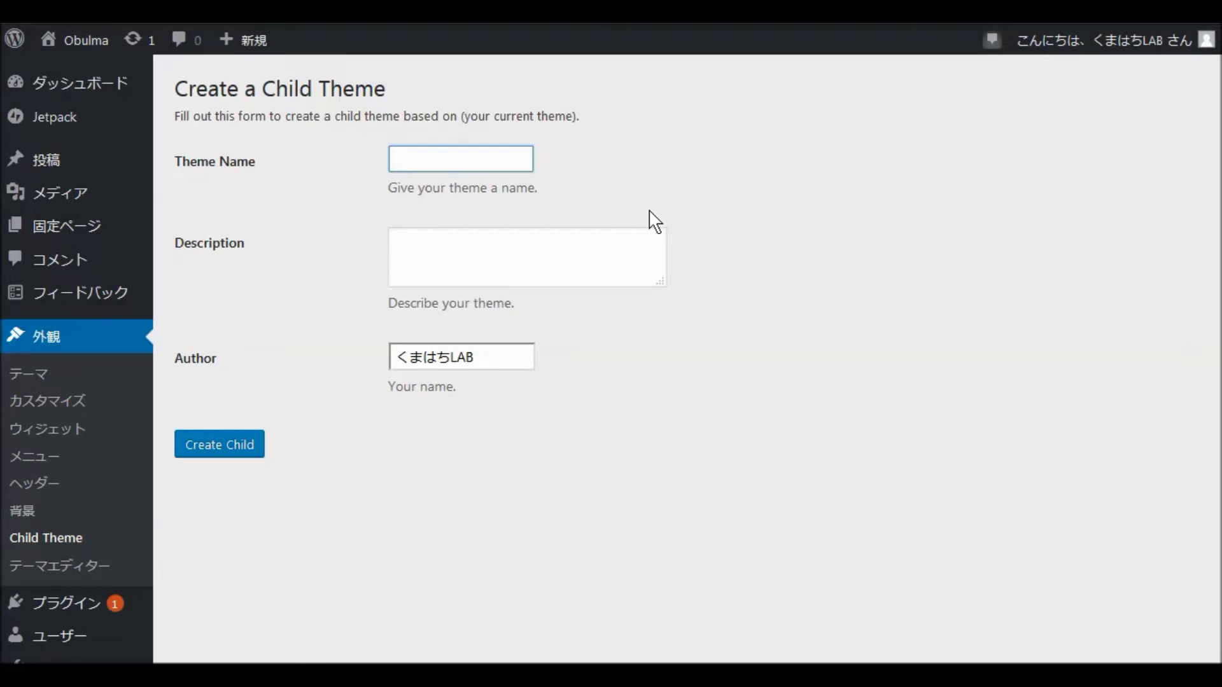
pyautogui.write('Obulma Child')
# - Describe the child theme as "Obulmaの子テーマ" and create it
pyautogui.click(411, 245)
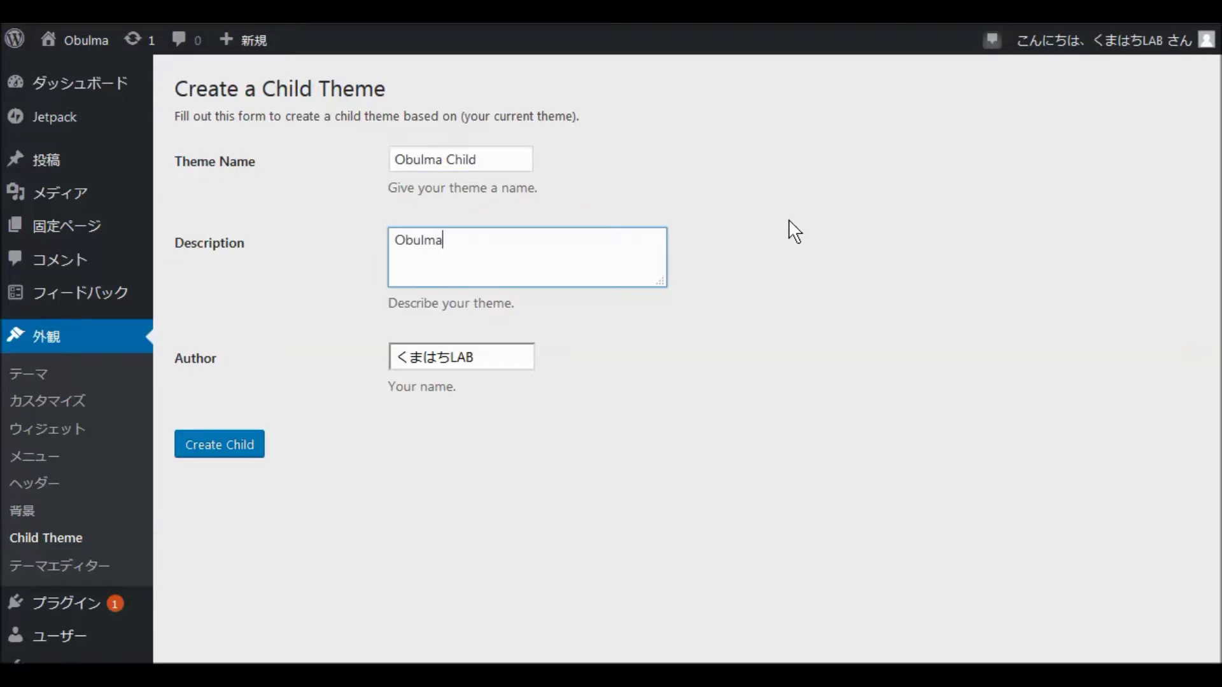
pyautogui.write('noko')
pyautogui.press('space')
pyautogui.write('te-')
pyautogui.write('ma')
pyautogui.press('space')
pyautogui.press('Return')
pyautogui.click(215, 456)
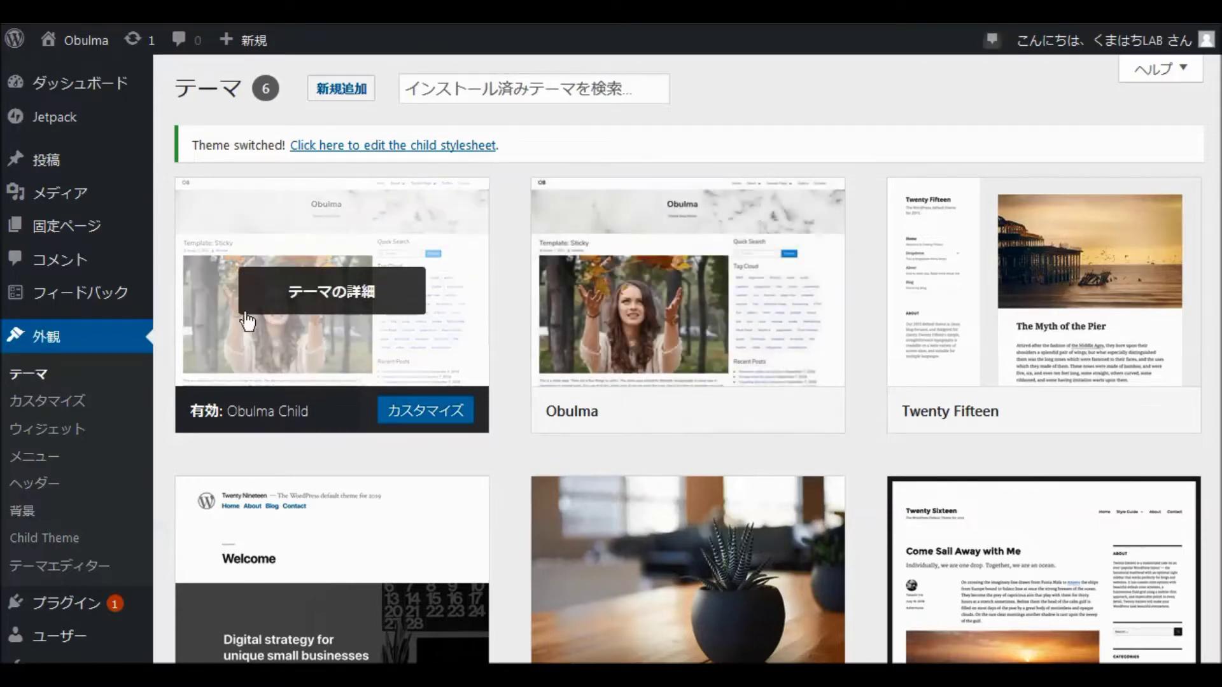
# - Open the site identity settings in the theme customizer and start selecting a logo
pyautogui.click(57, 405)
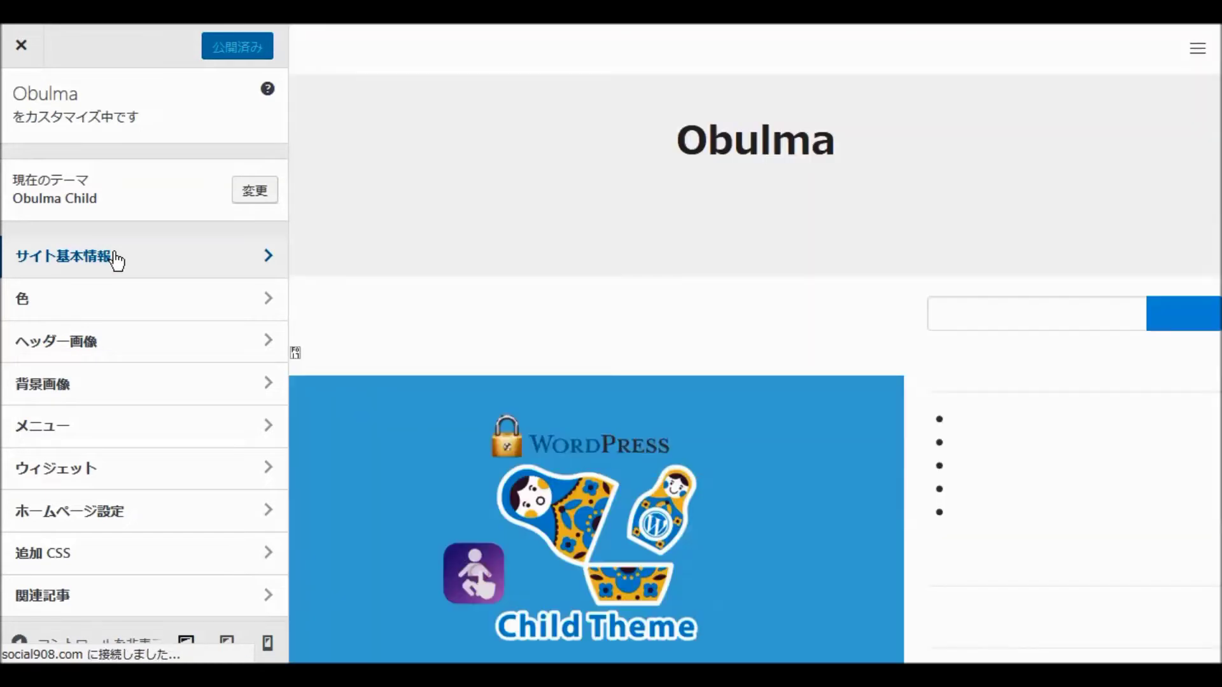
pyautogui.click(116, 258)
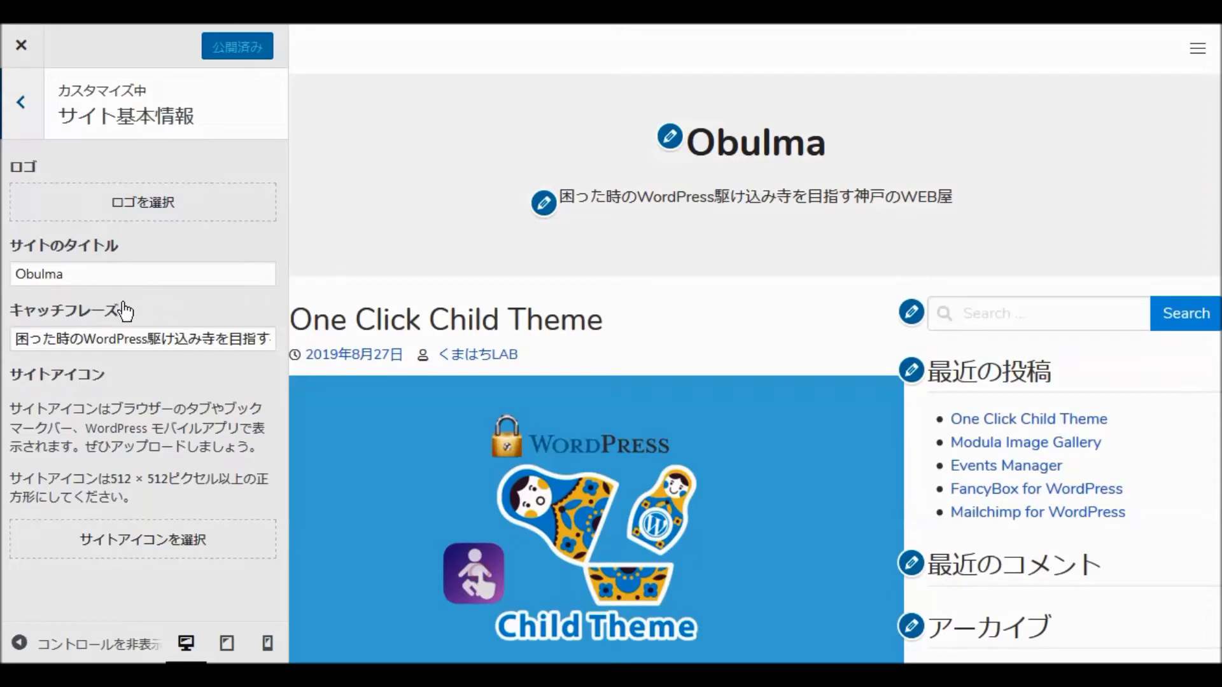
pyautogui.click(138, 205)
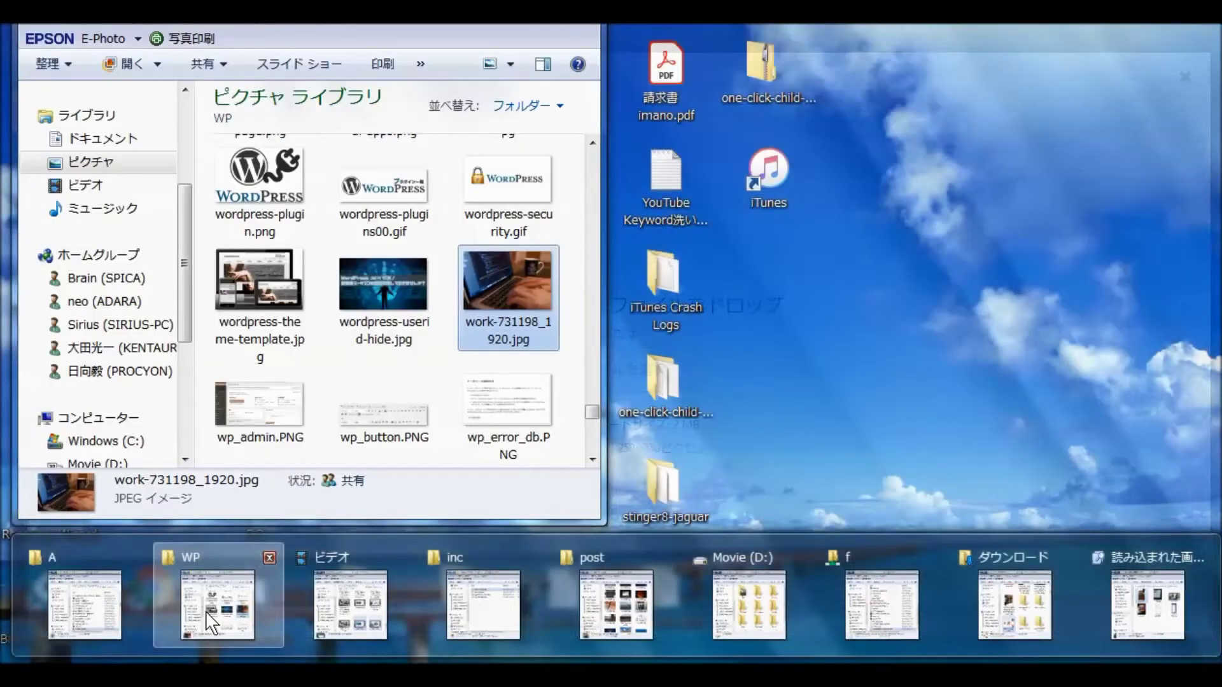
# - Upload aios250.png from the 908 subfolder of the WP pictures folder and set it as the site logo without cropping
pyautogui.click(204, 624)
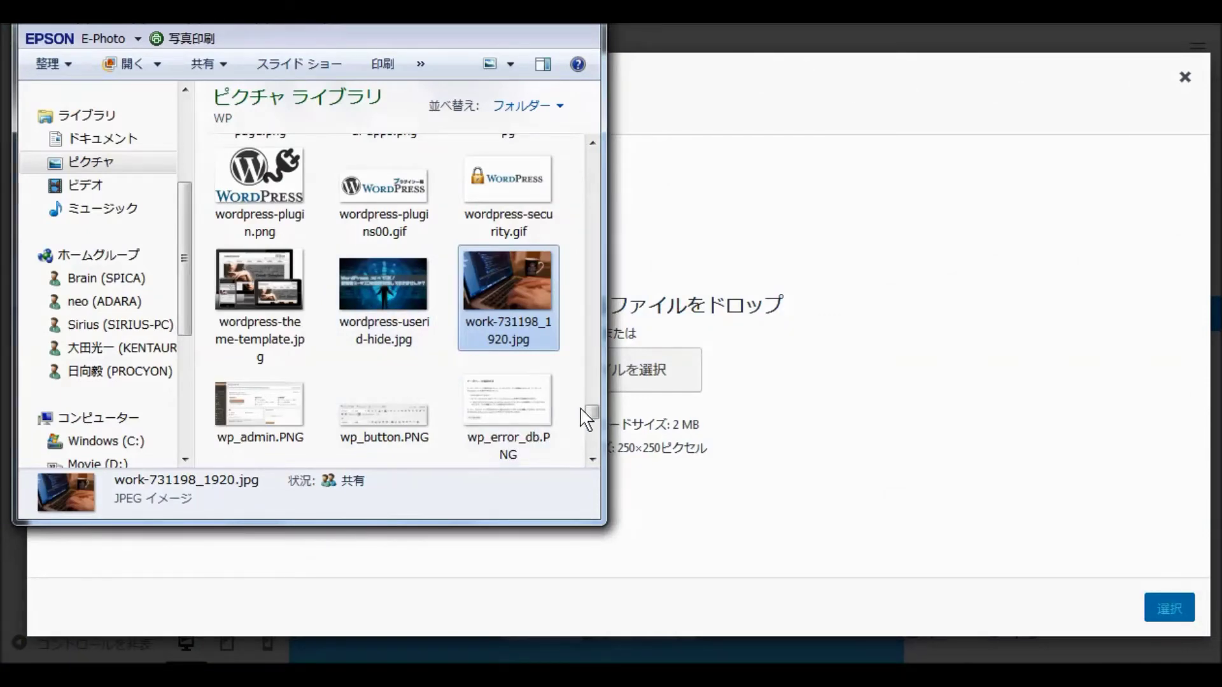
pyautogui.moveTo(585, 407); pyautogui.dragTo(592, 144)
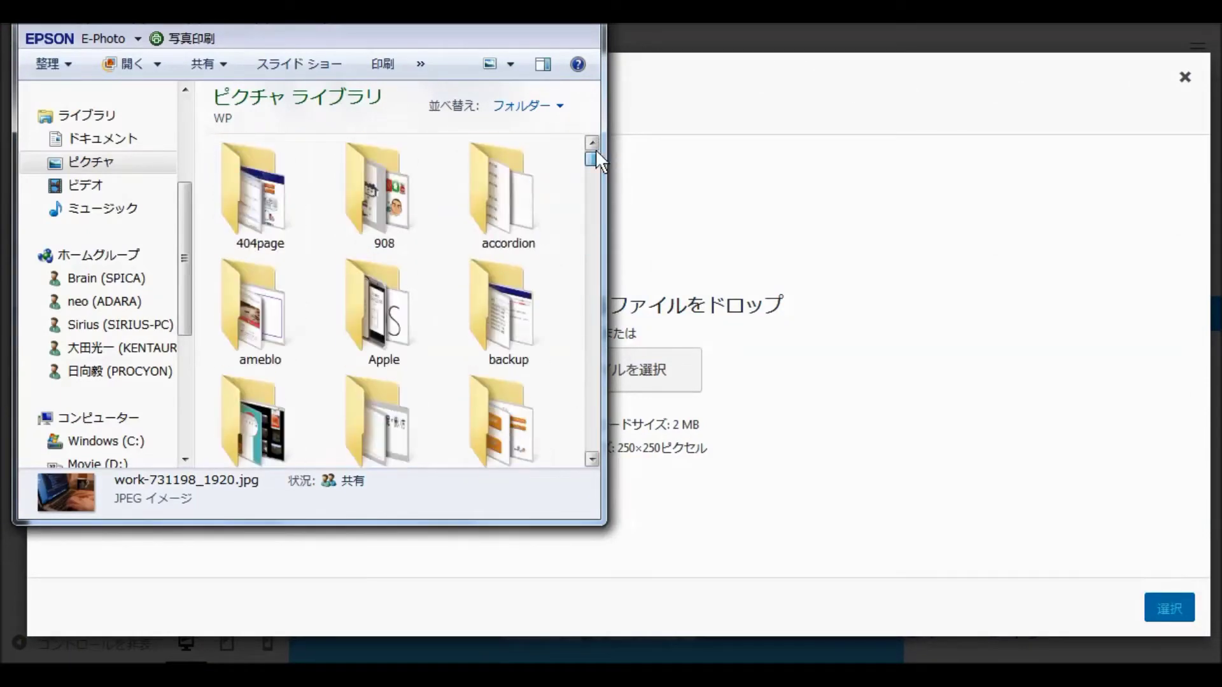
pyautogui.doubleClick(395, 197)
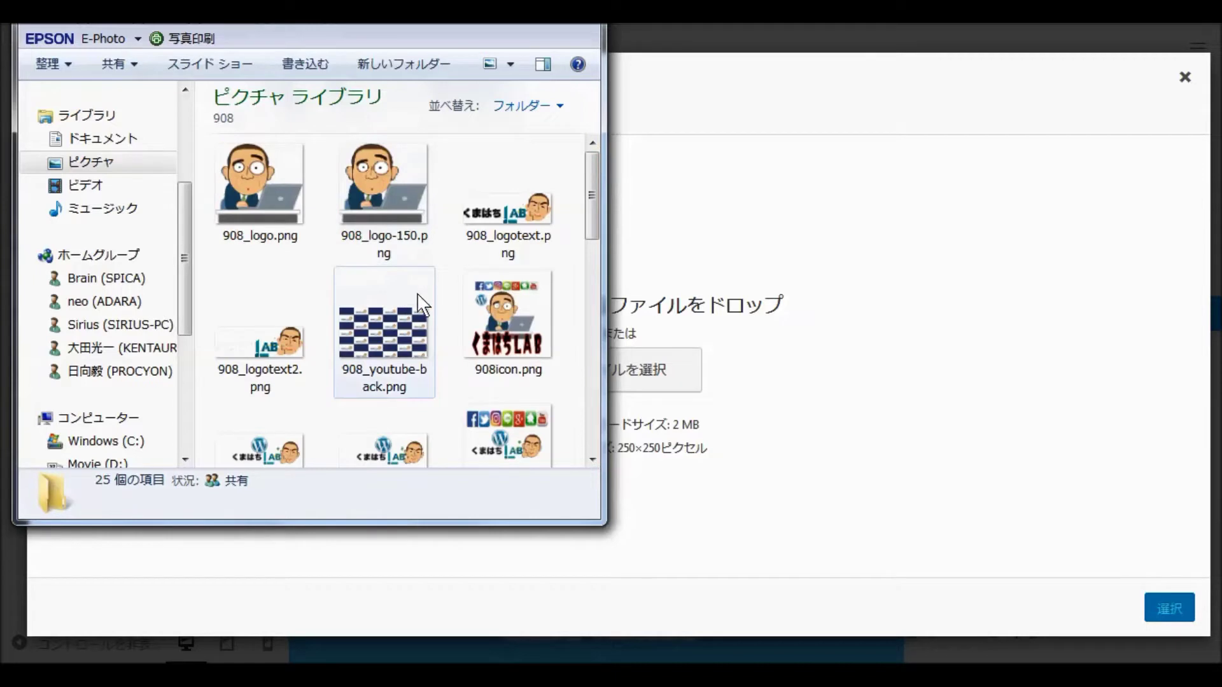
pyautogui.scroll(-5, 407, 278)
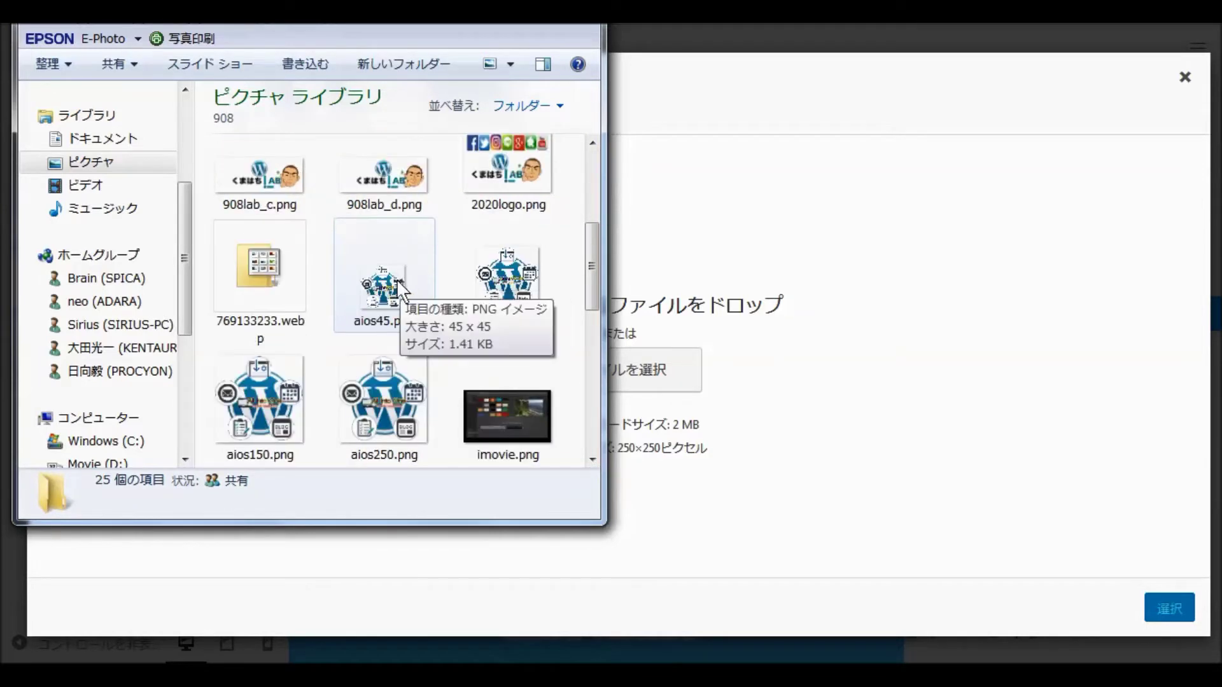
pyautogui.moveTo(381, 417); pyautogui.dragTo(682, 399)
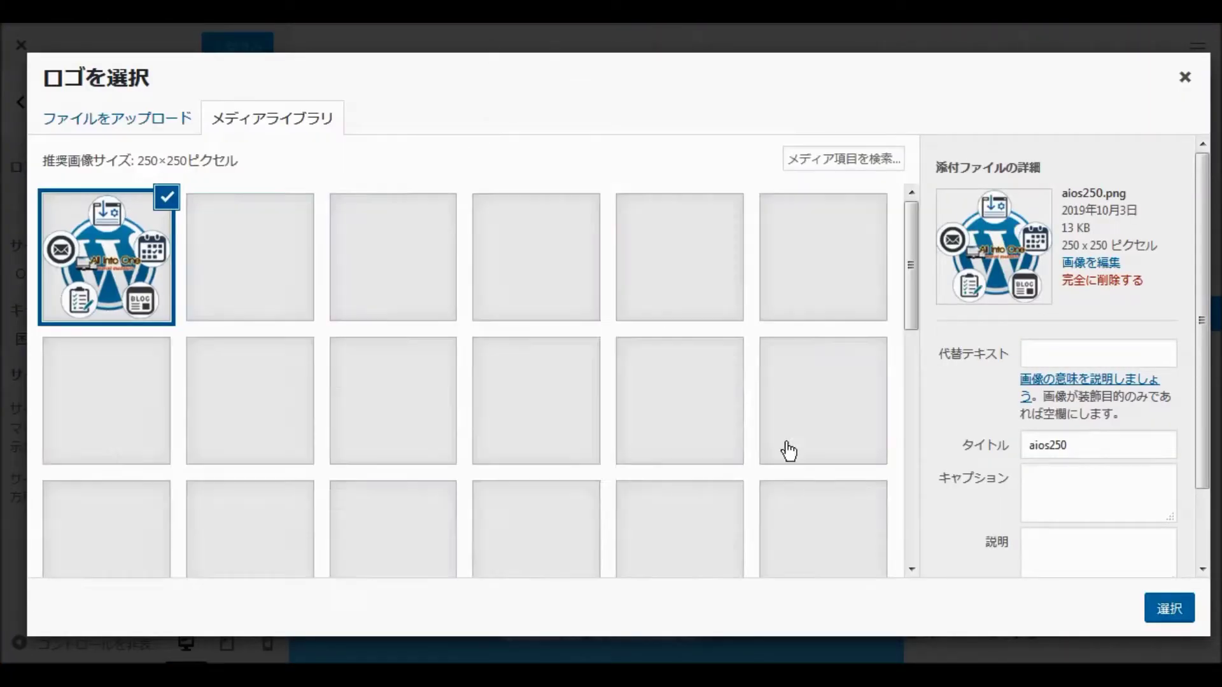
pyautogui.click(1170, 609)
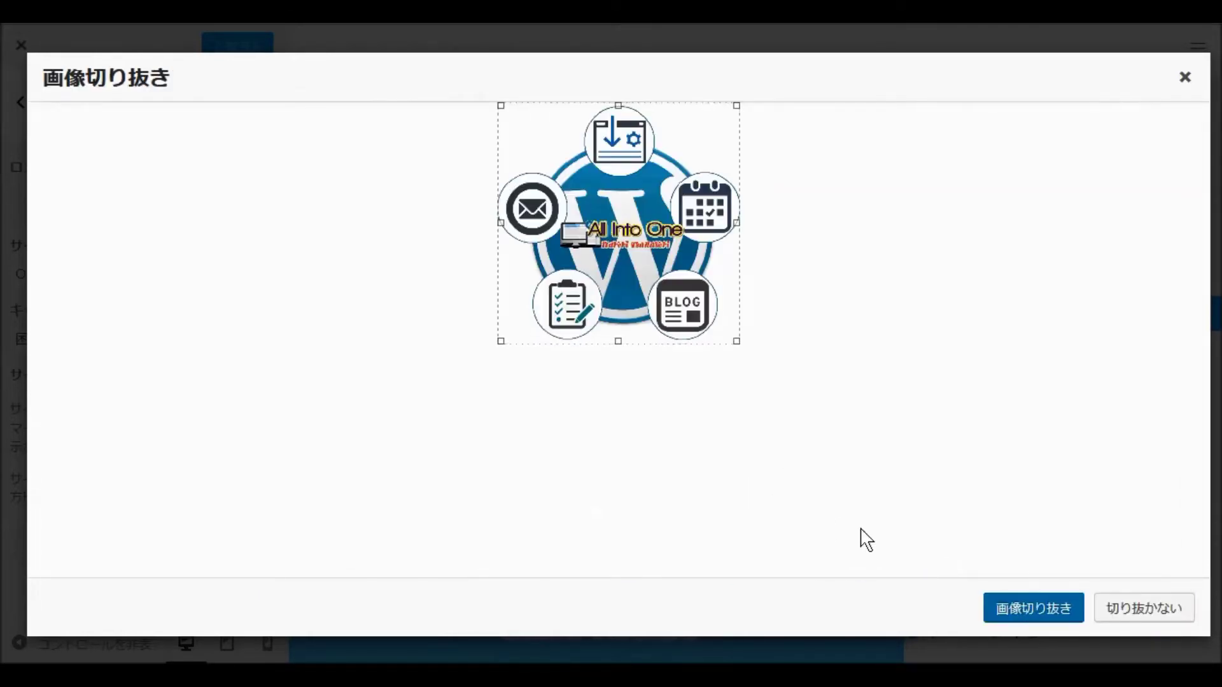
pyautogui.click(1123, 613)
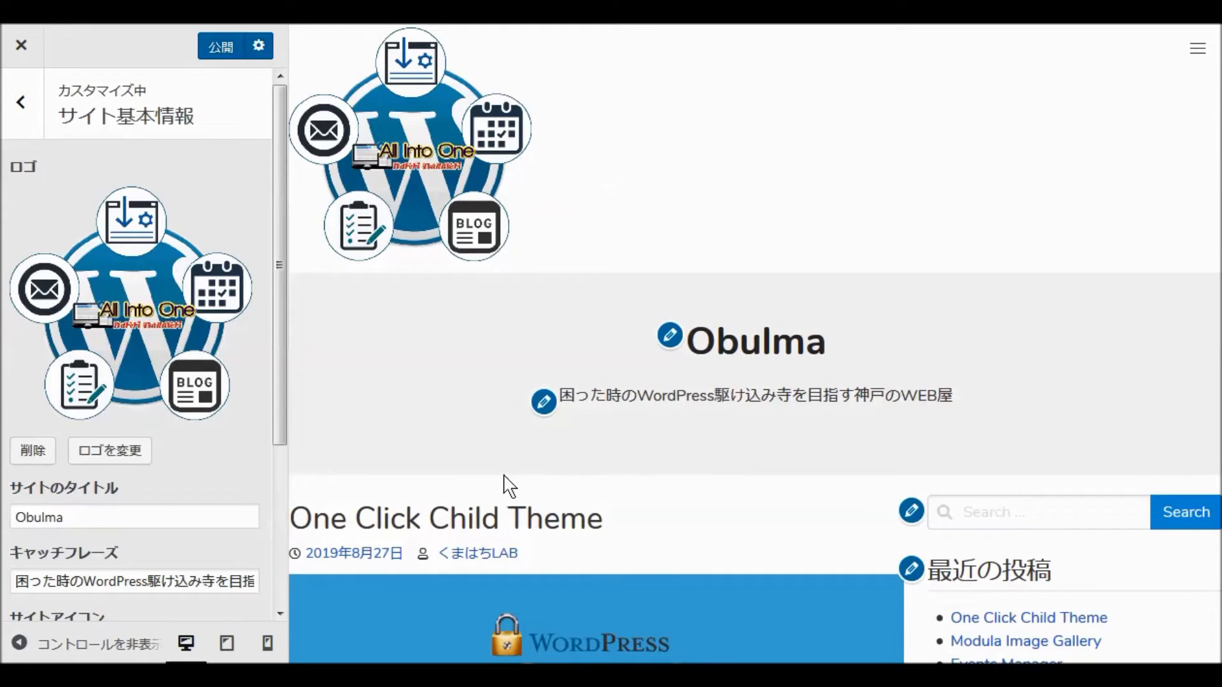
# - Set the existing くまはちLAB image of the man at a laptop from the media library as the site icon
pyautogui.scroll(-3, 145, 342)
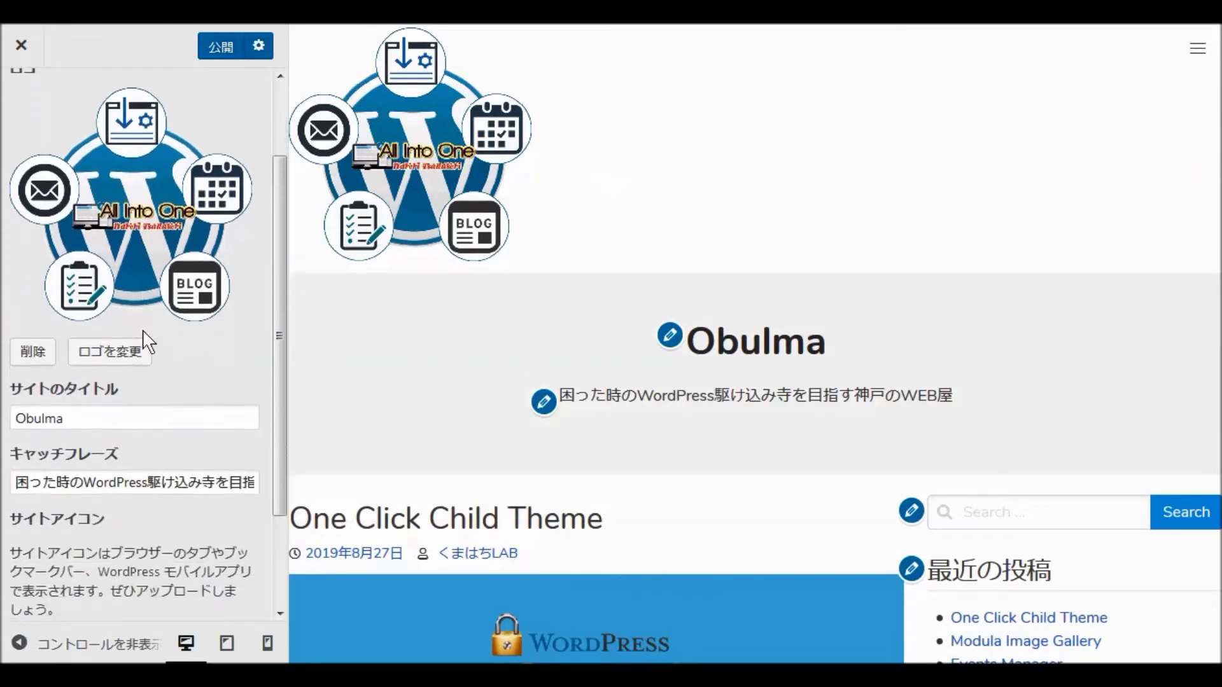
pyautogui.scroll(-3, 134, 379)
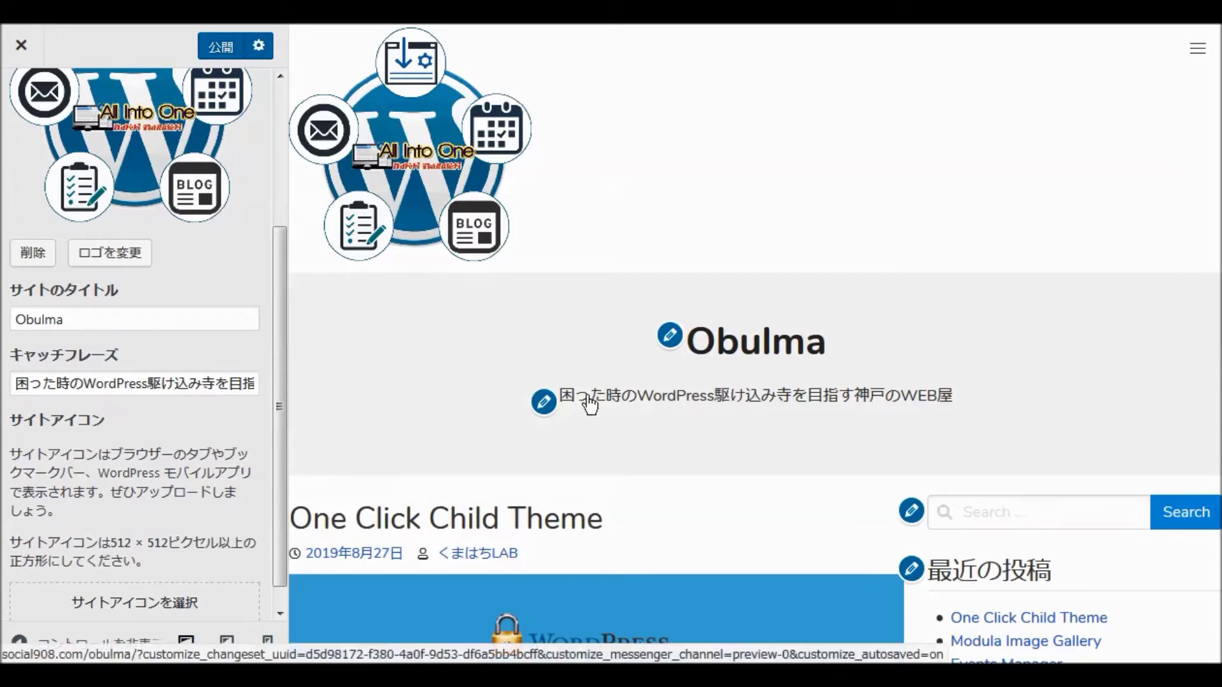
pyautogui.scroll(-1, 147, 435)
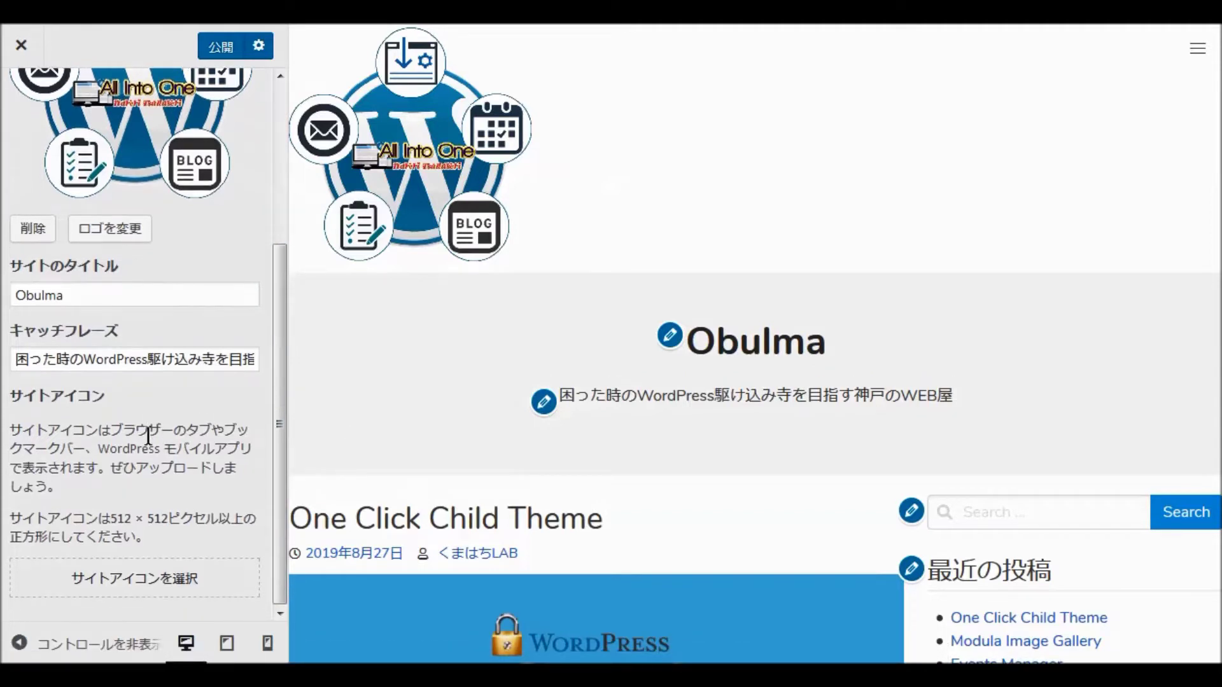
pyautogui.click(156, 583)
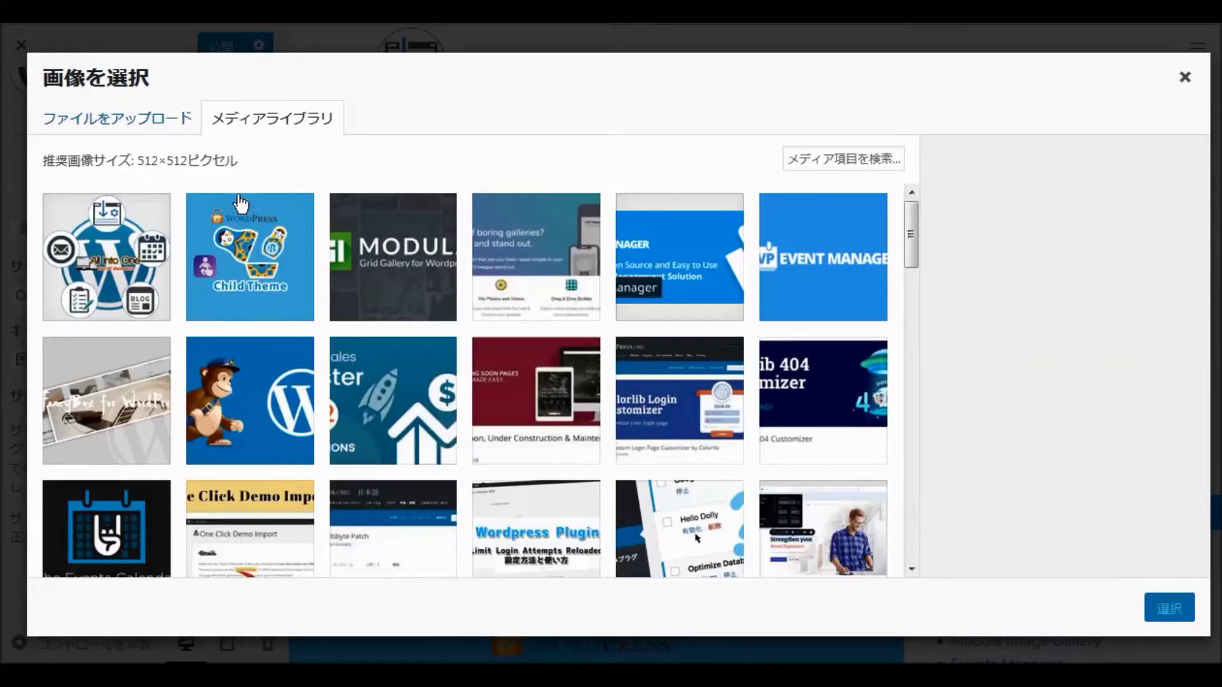
pyautogui.scroll(-10, 497, 377)
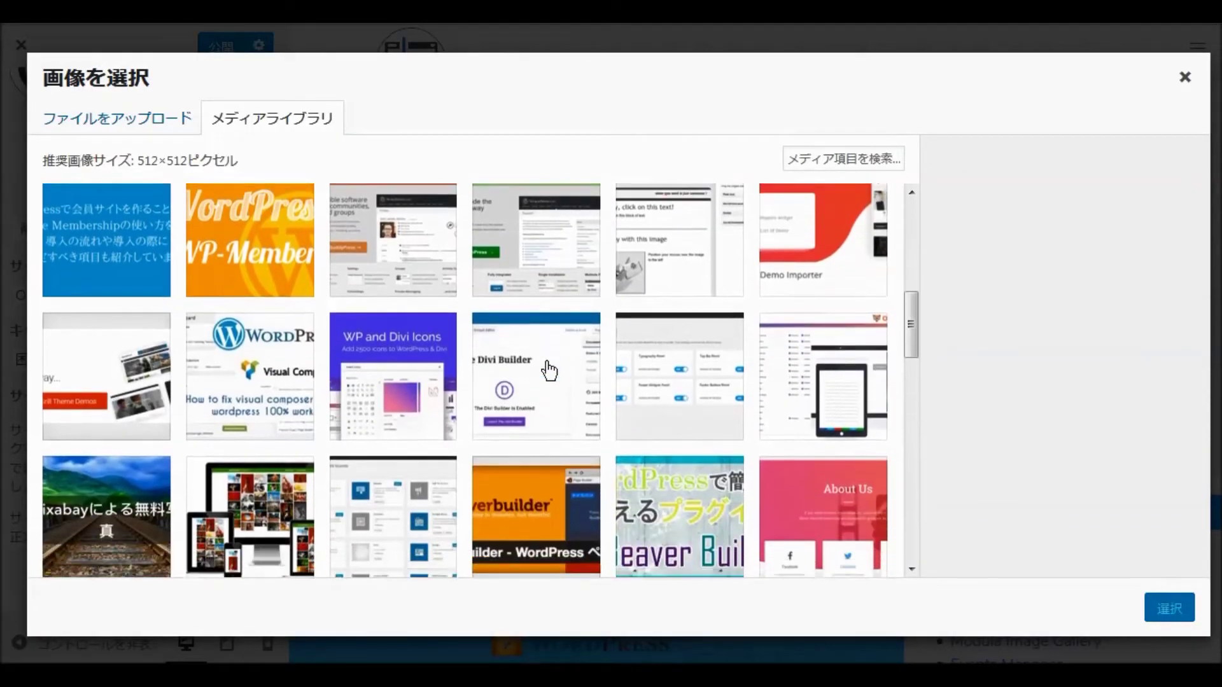
pyautogui.scroll(-13, 551, 374)
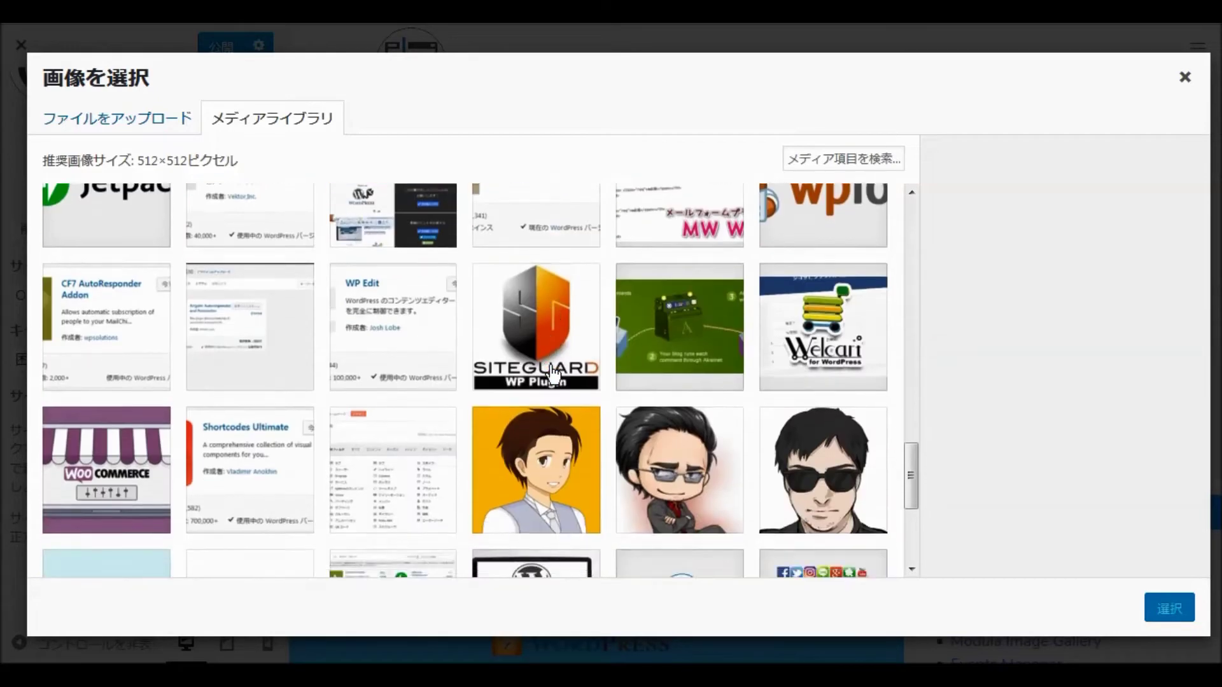
pyautogui.scroll(-1, 551, 374)
pyautogui.click(828, 382)
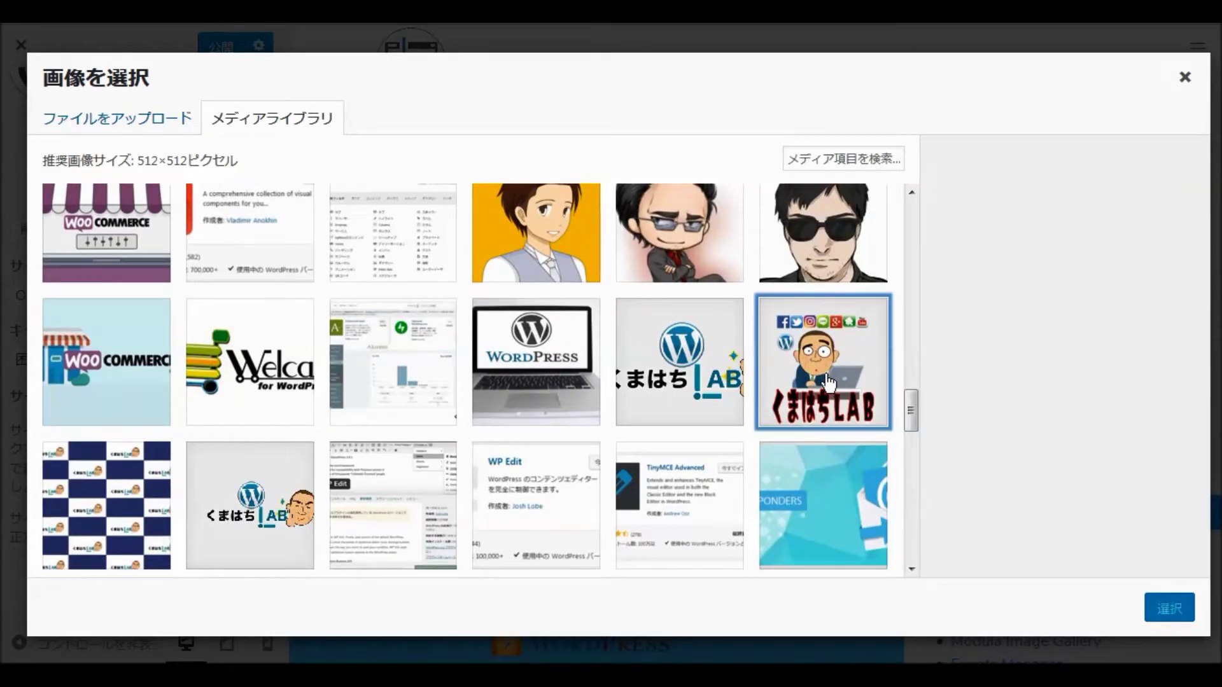
pyautogui.click(1168, 611)
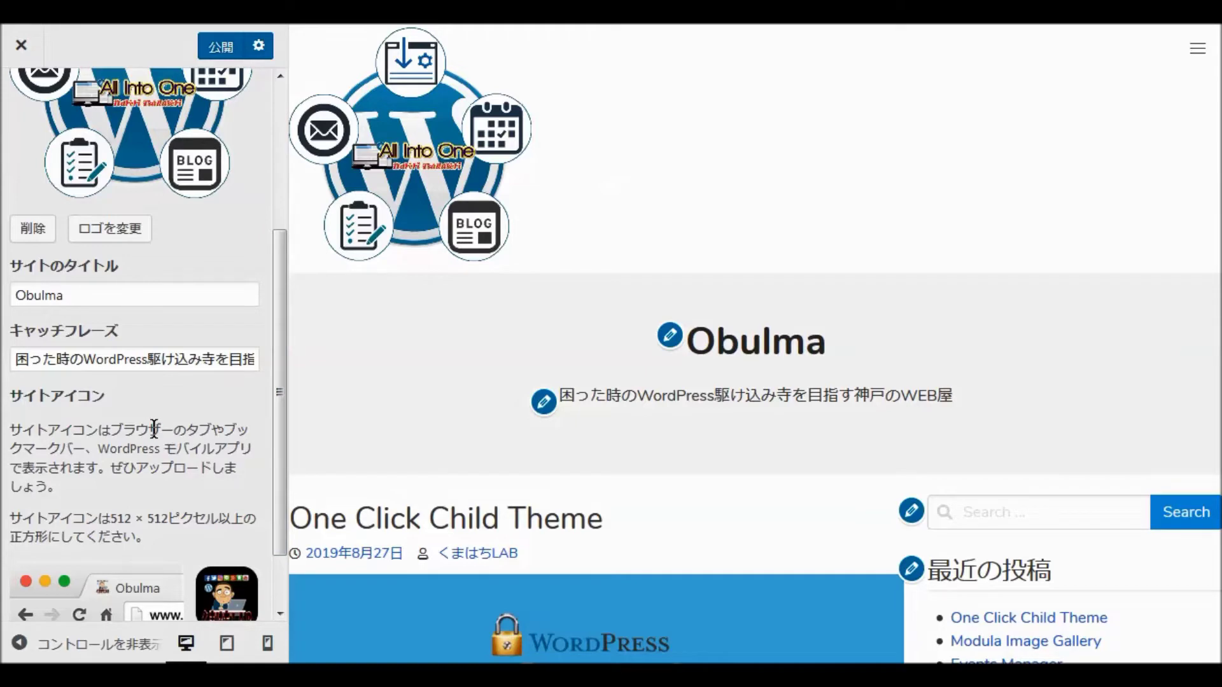
# - Review the site identity settings and publish the changes
pyautogui.scroll(-2, 154, 428)
pyautogui.scroll(5, 154, 427)
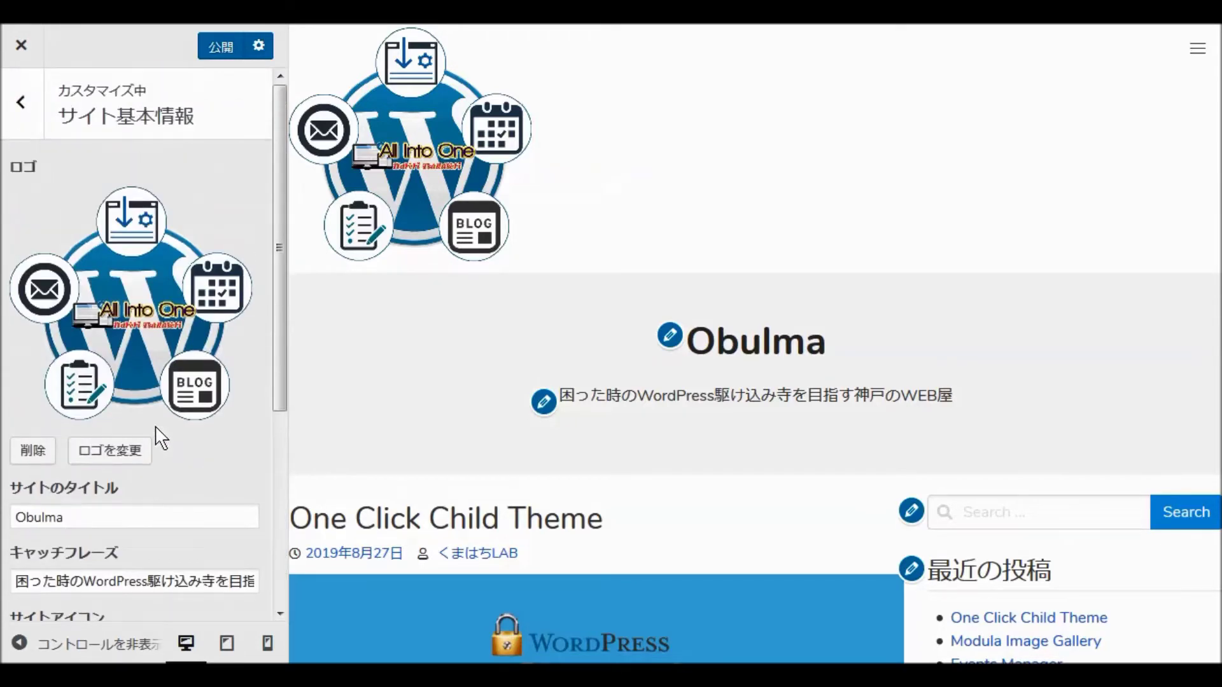
pyautogui.click(218, 51)
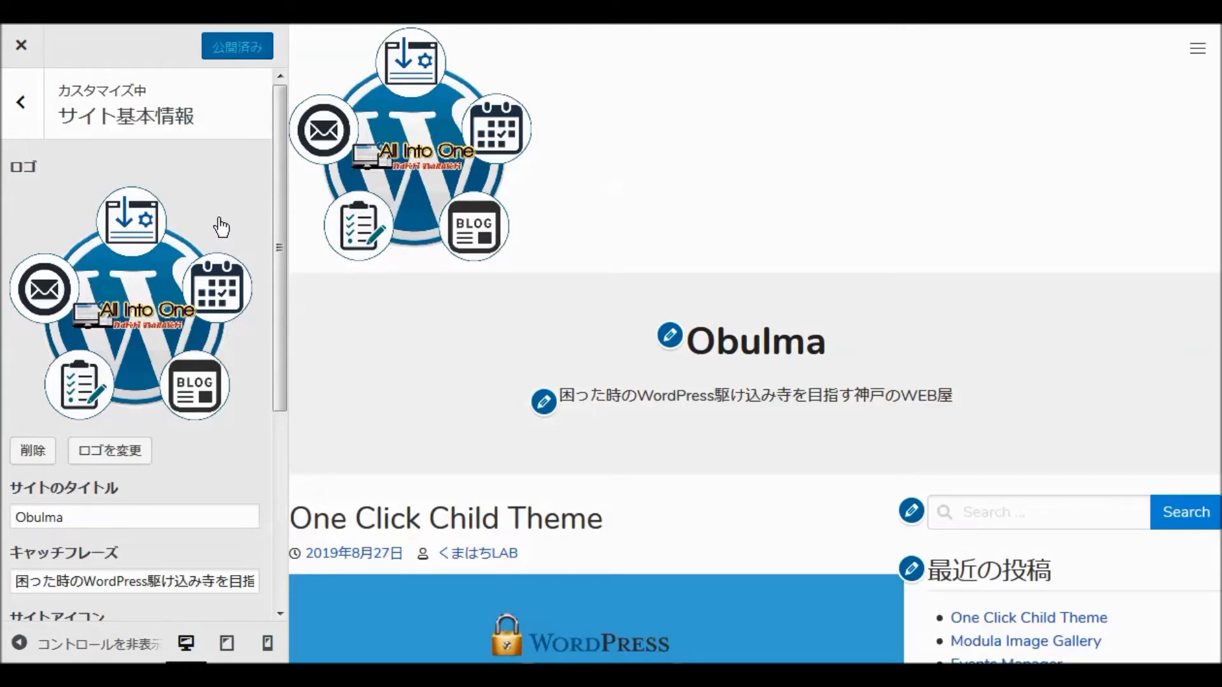
# - Examine the theme's color settings and return to the main customizer list
pyautogui.click(13, 105)
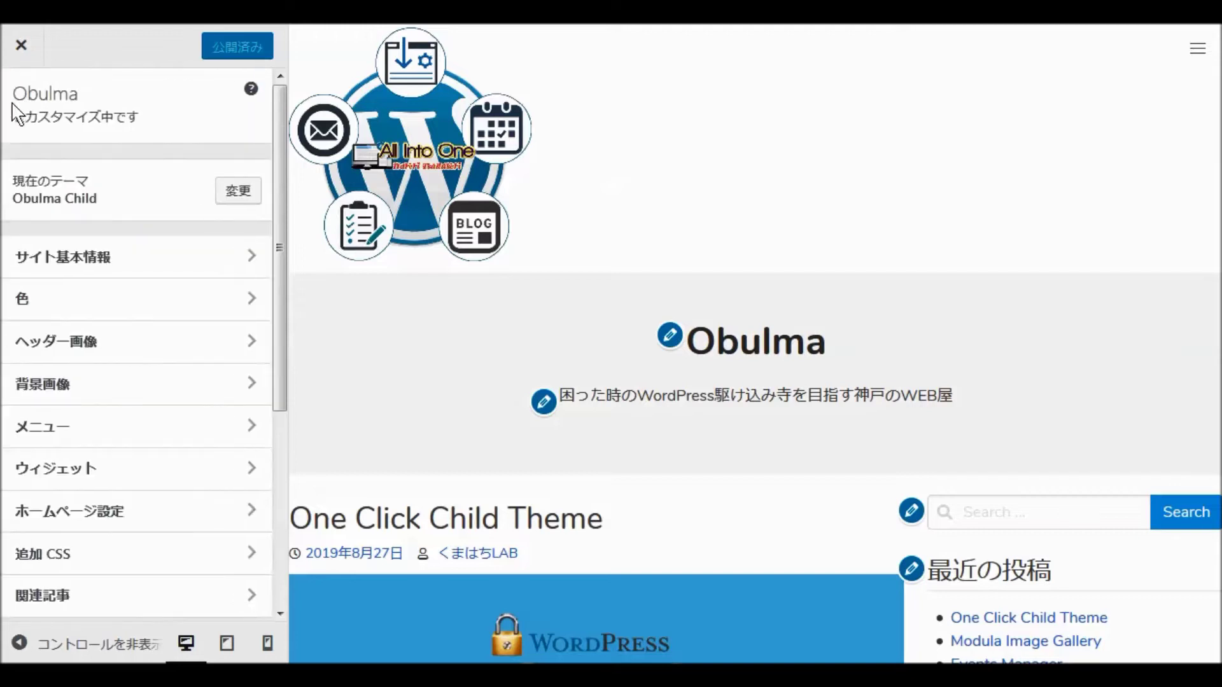
pyautogui.click(81, 303)
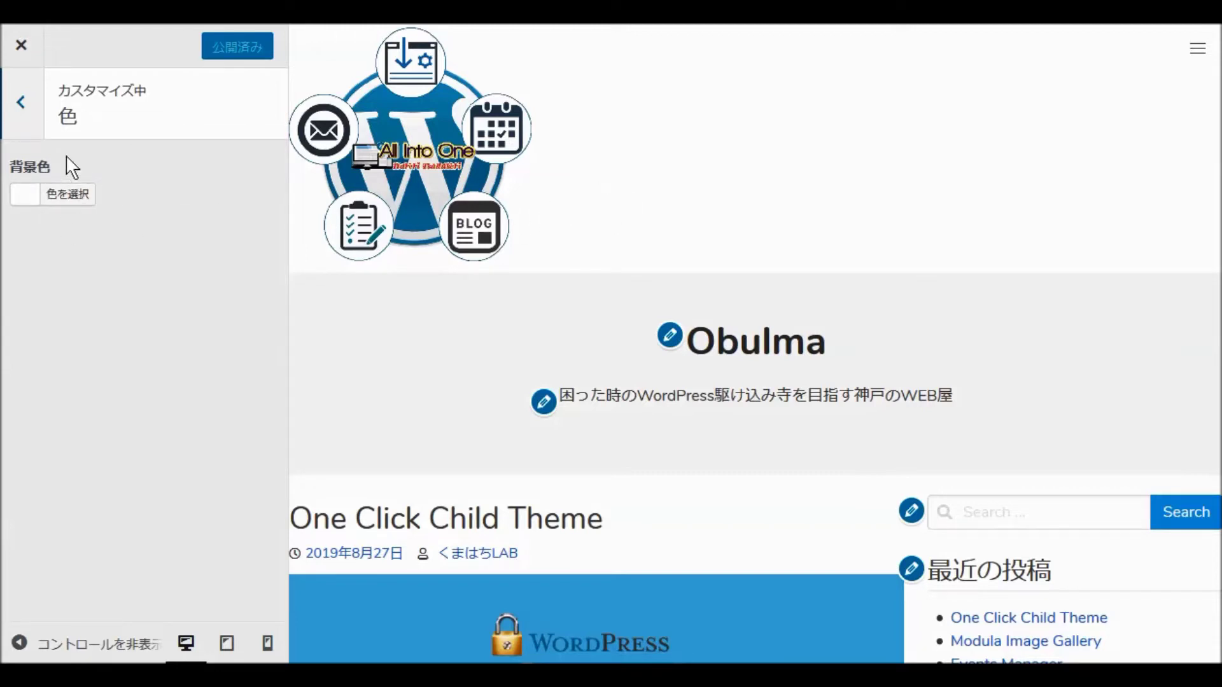
pyautogui.click(22, 108)
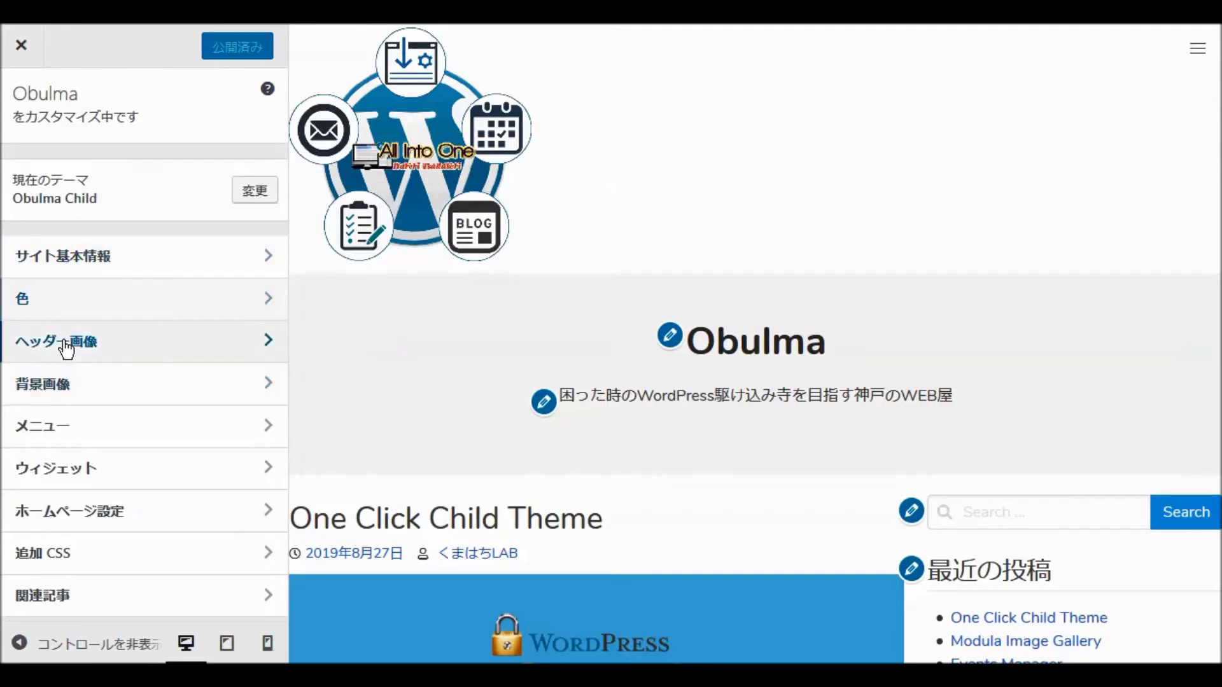
# - Open the file upload for a new header image and bring up the WP pictures folder in the file explorer
pyautogui.click(65, 344)
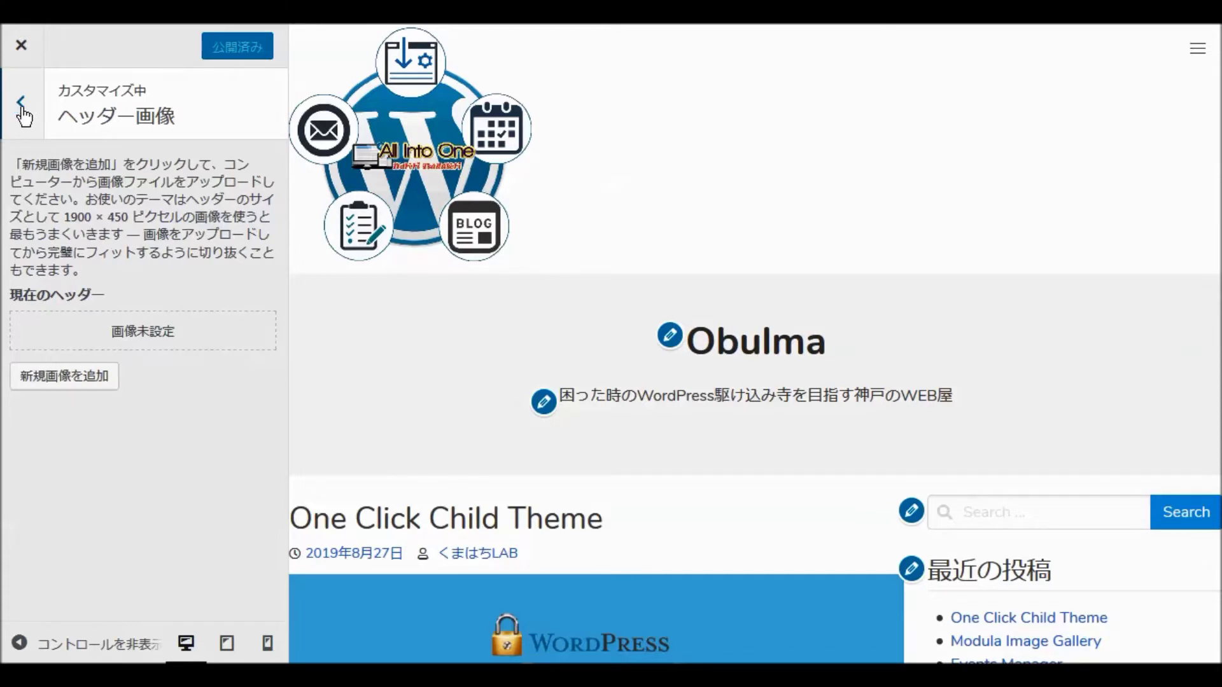
pyautogui.click(69, 379)
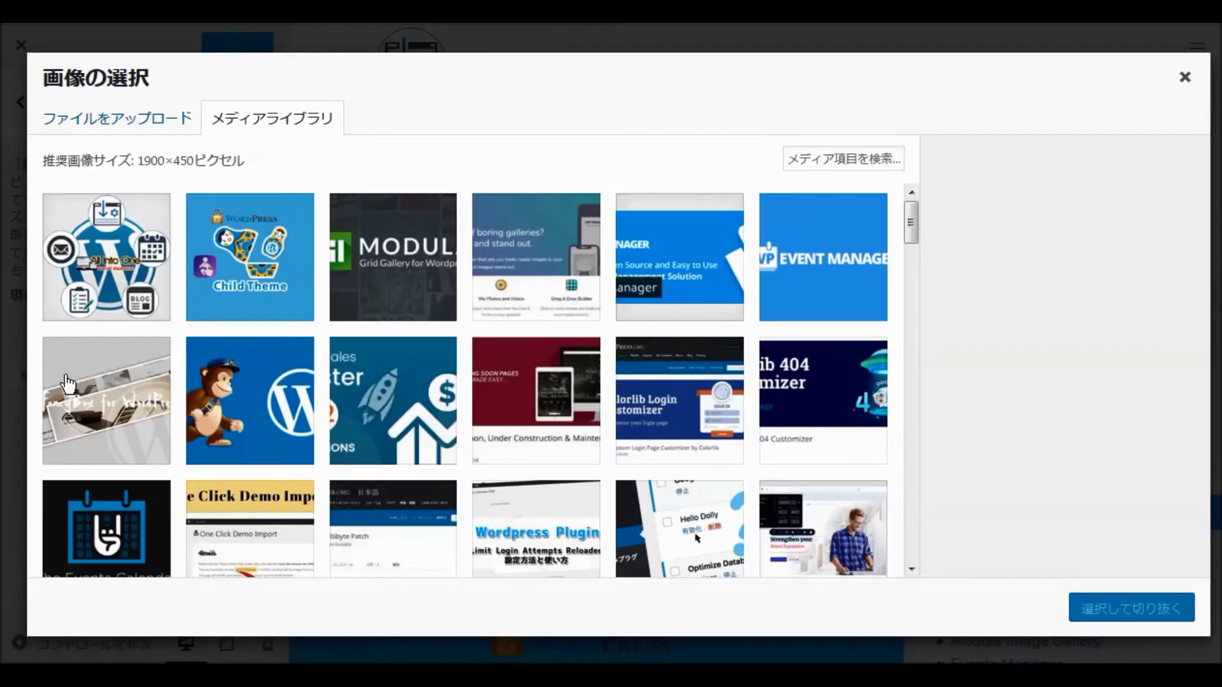
pyautogui.click(151, 124)
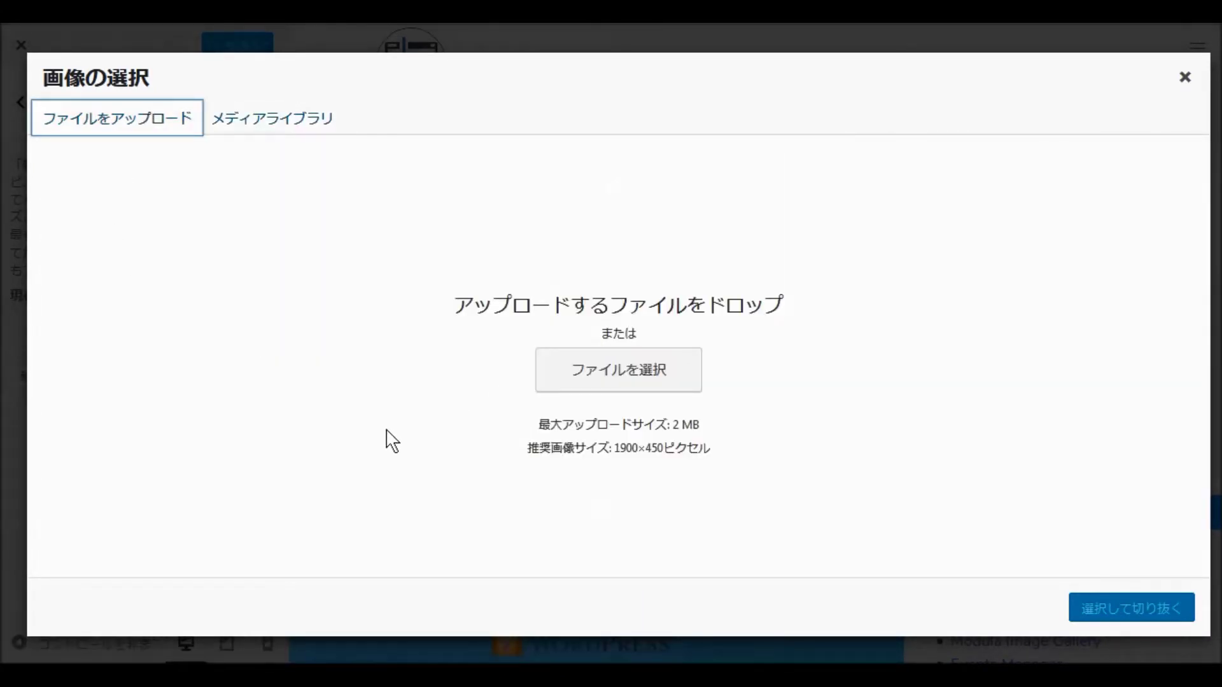
pyautogui.click(249, 674)
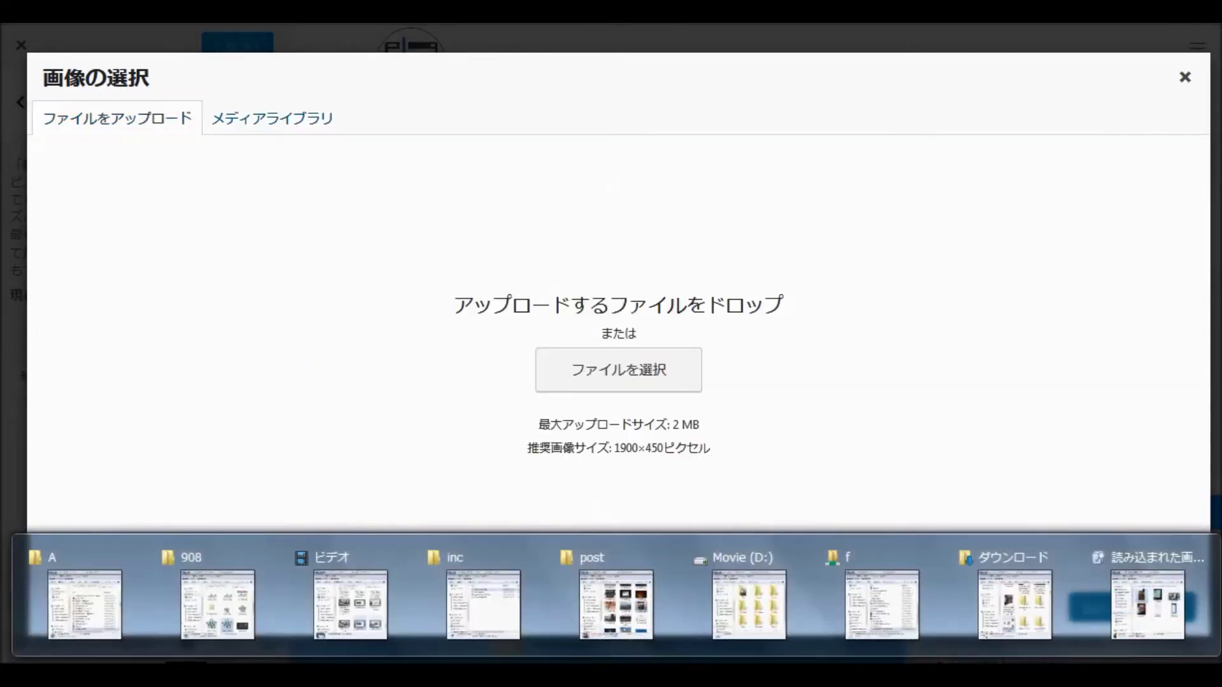
pyautogui.click(237, 613)
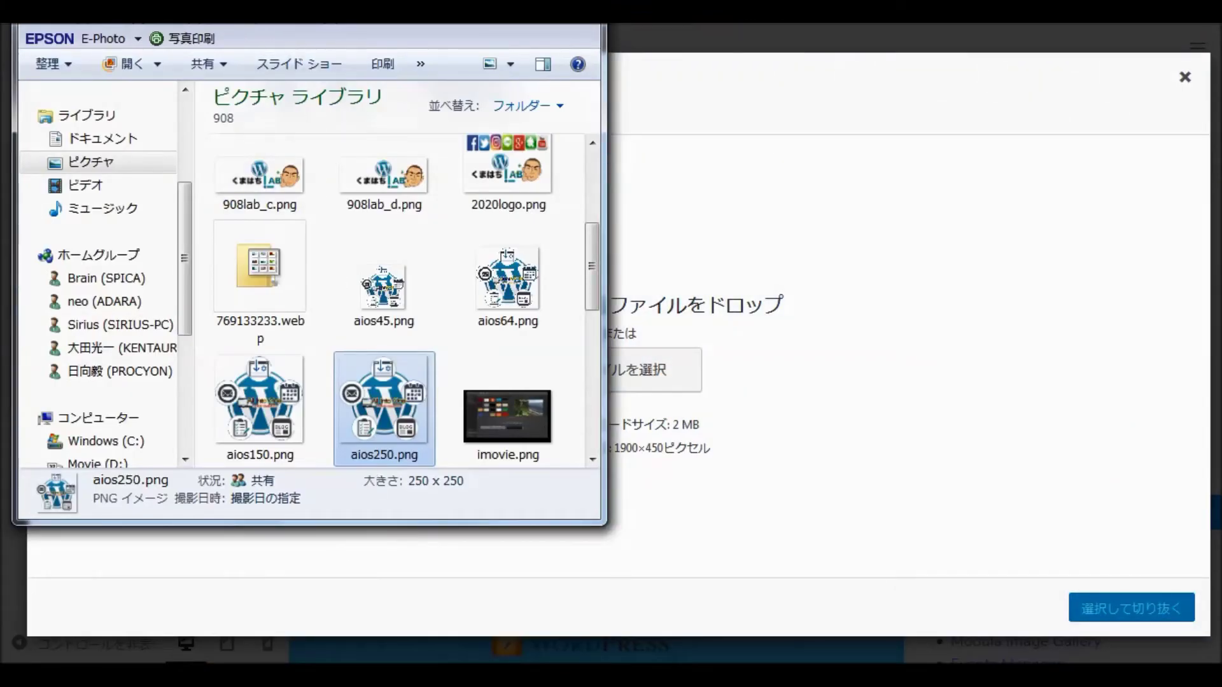
pyautogui.press('BackSpace')
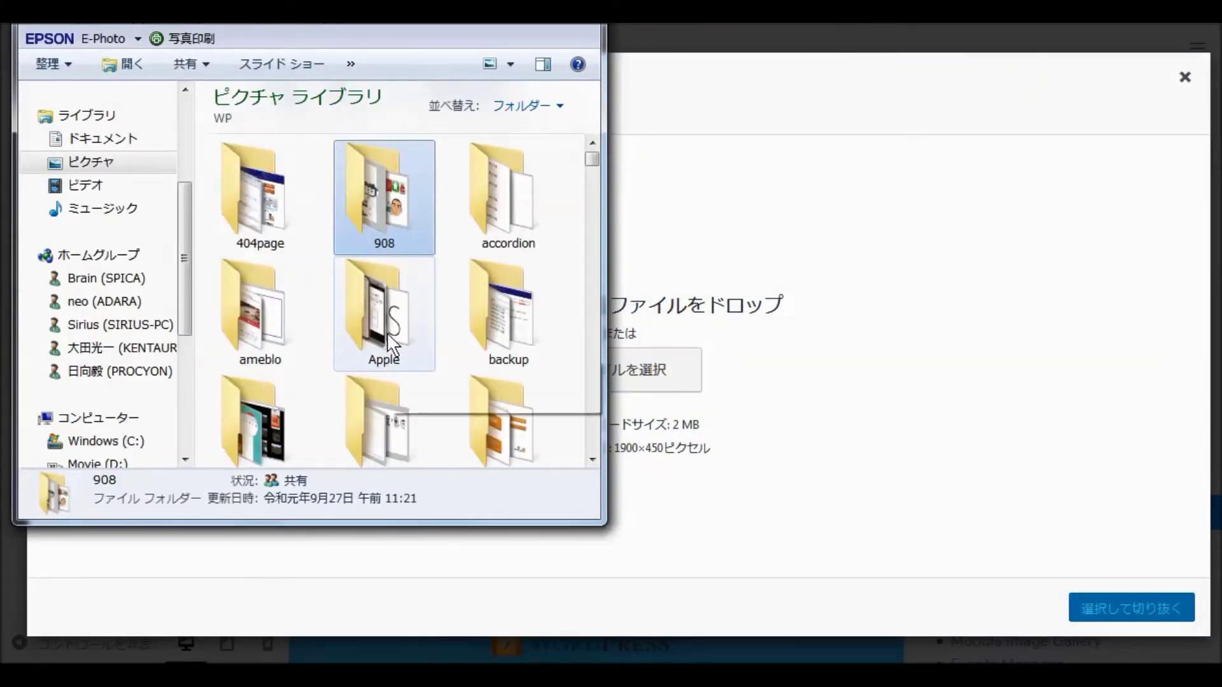
# - Find wordpress-923188_1920.jpg in the WP folder and upload it to the media library for the header image
pyautogui.click(387, 335)
pyautogui.scroll(-15, 387, 338)
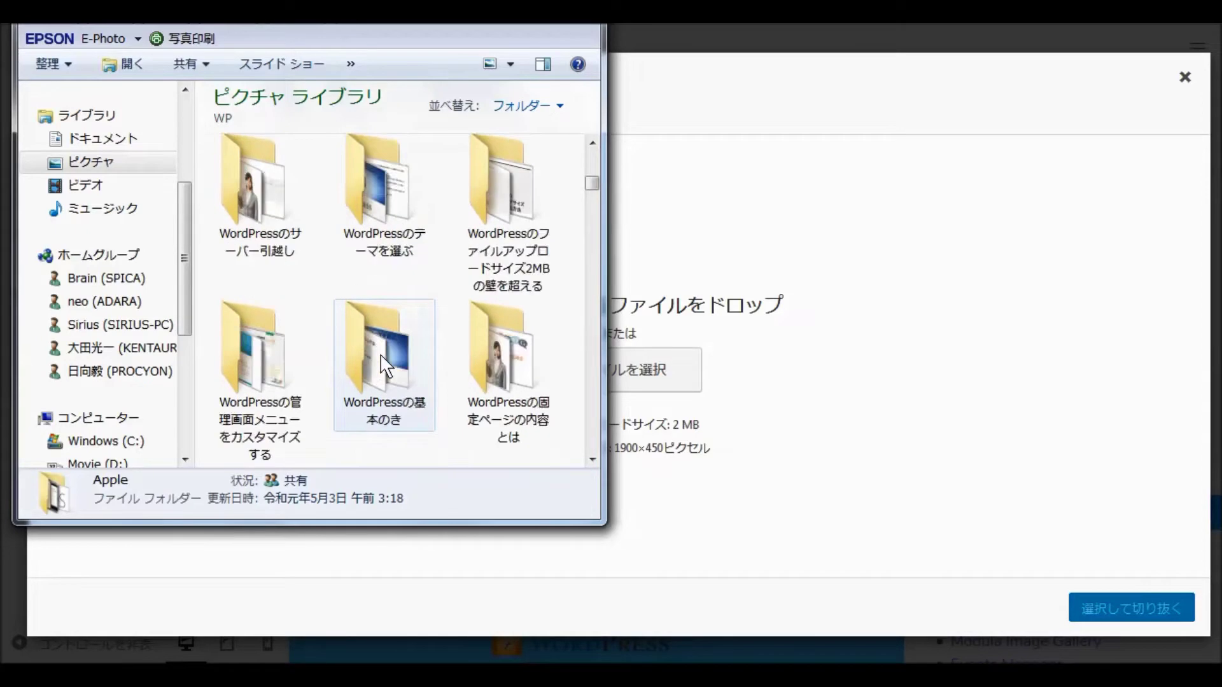
pyautogui.scroll(-15, 380, 355)
pyautogui.scroll(-8, 381, 366)
pyautogui.scroll(-15, 385, 366)
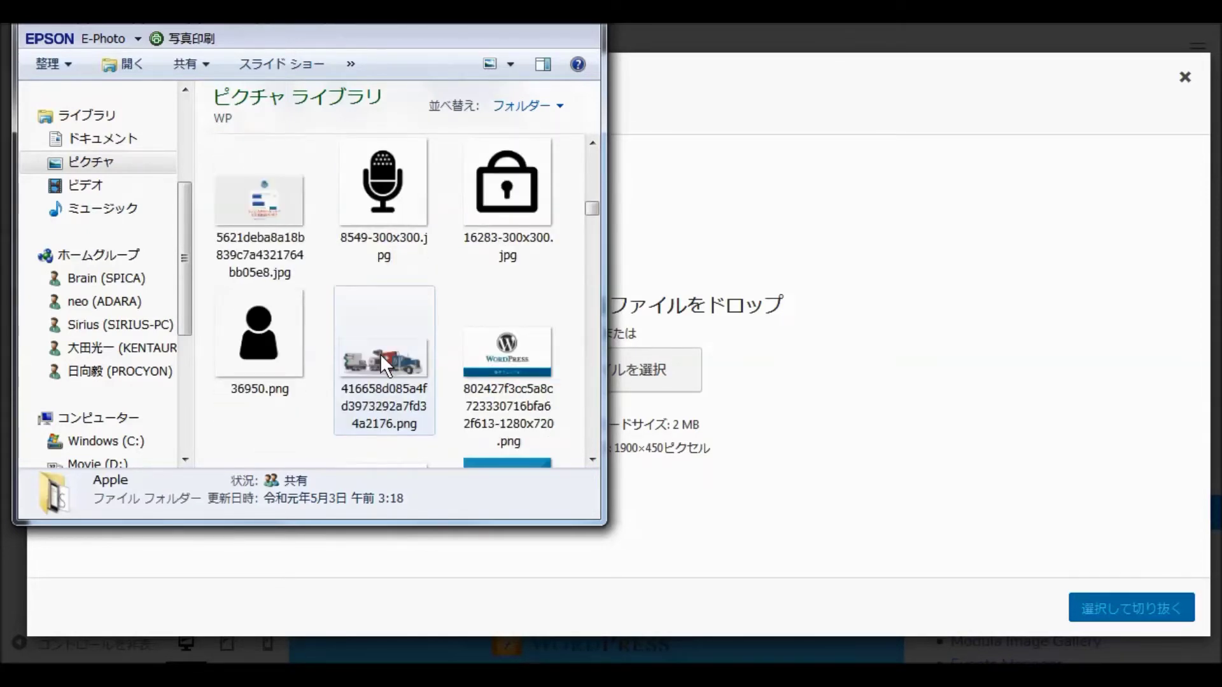
pyautogui.scroll(-15, 385, 366)
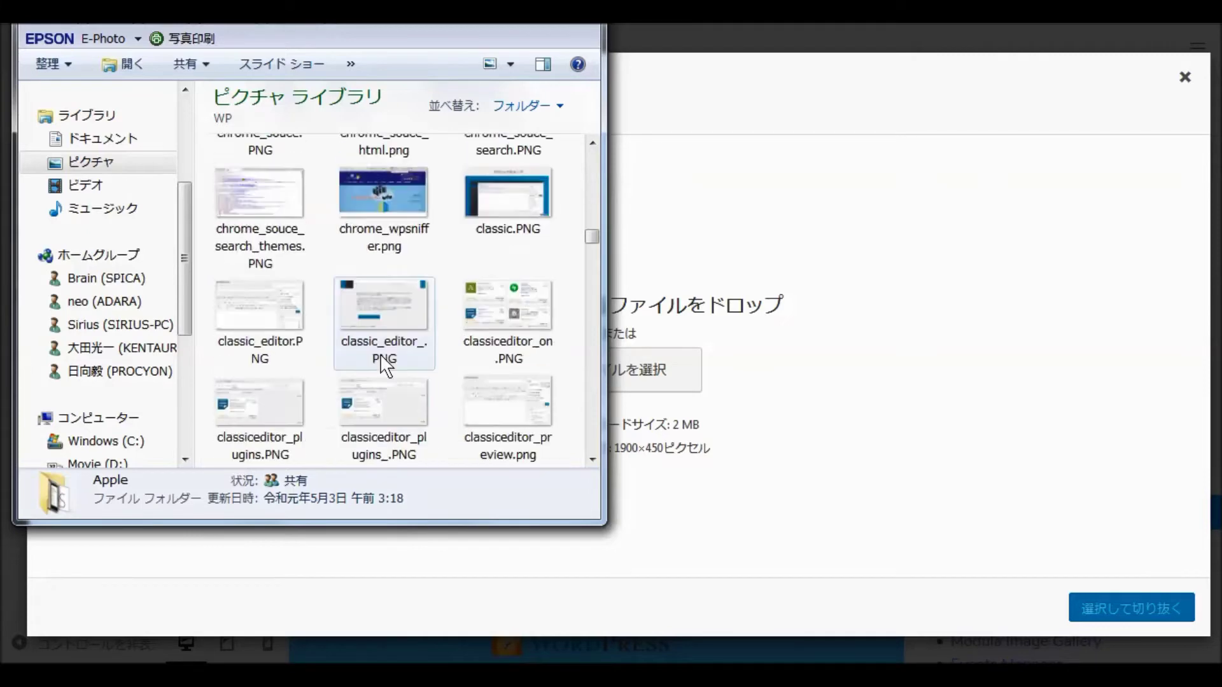
pyautogui.scroll(-15, 385, 366)
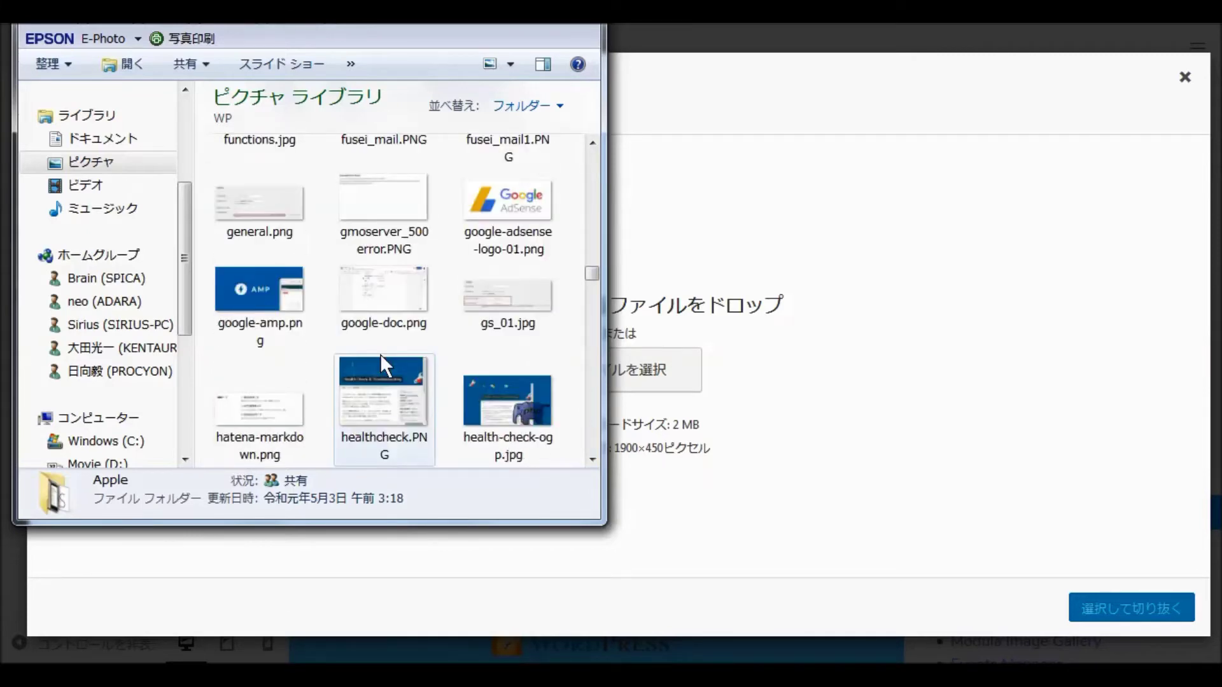
pyautogui.scroll(-15, 385, 366)
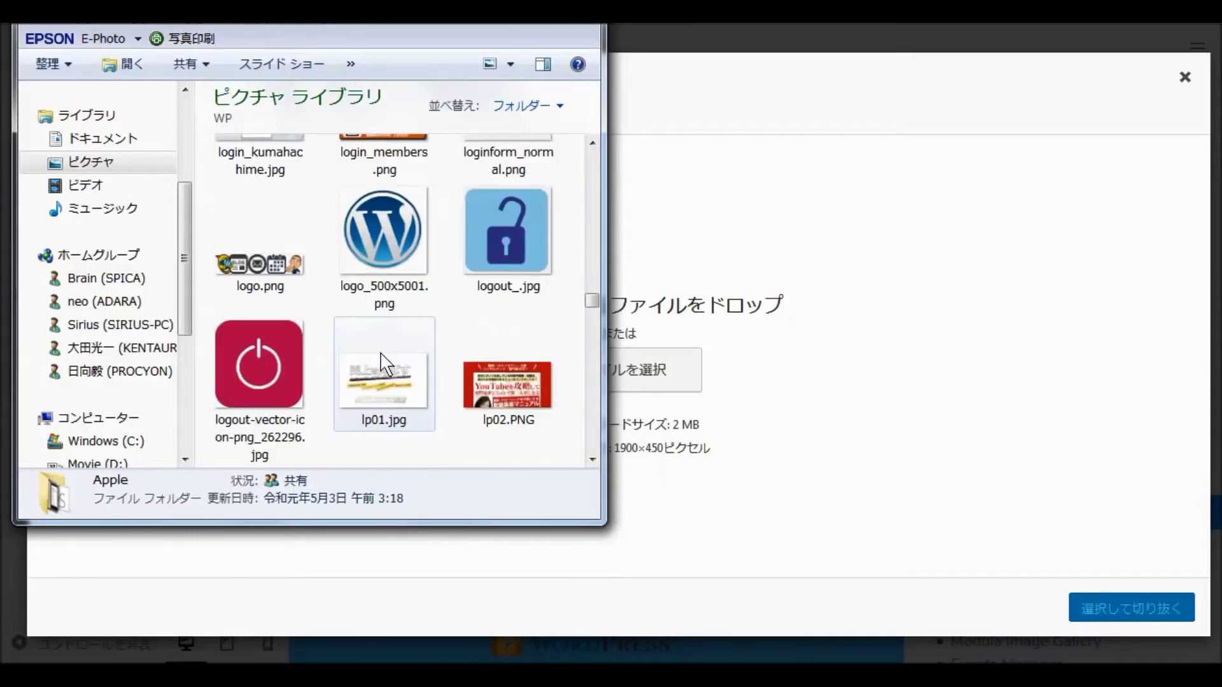
pyautogui.scroll(-15, 385, 366)
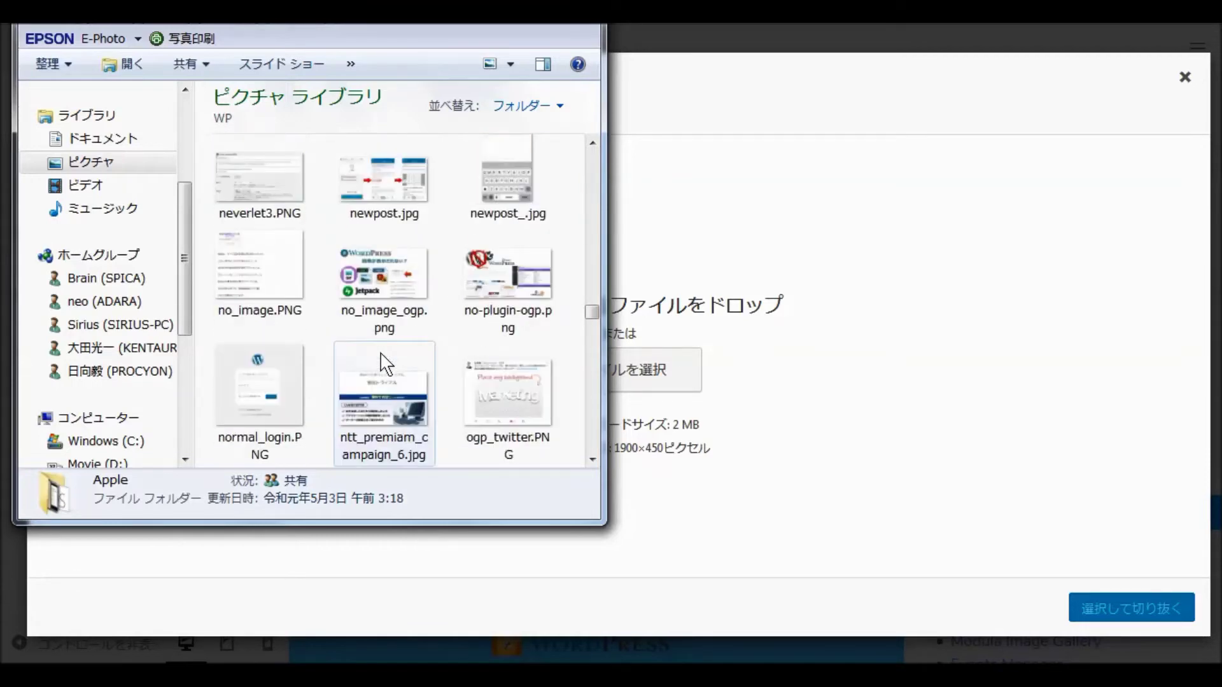
pyautogui.scroll(-15, 385, 366)
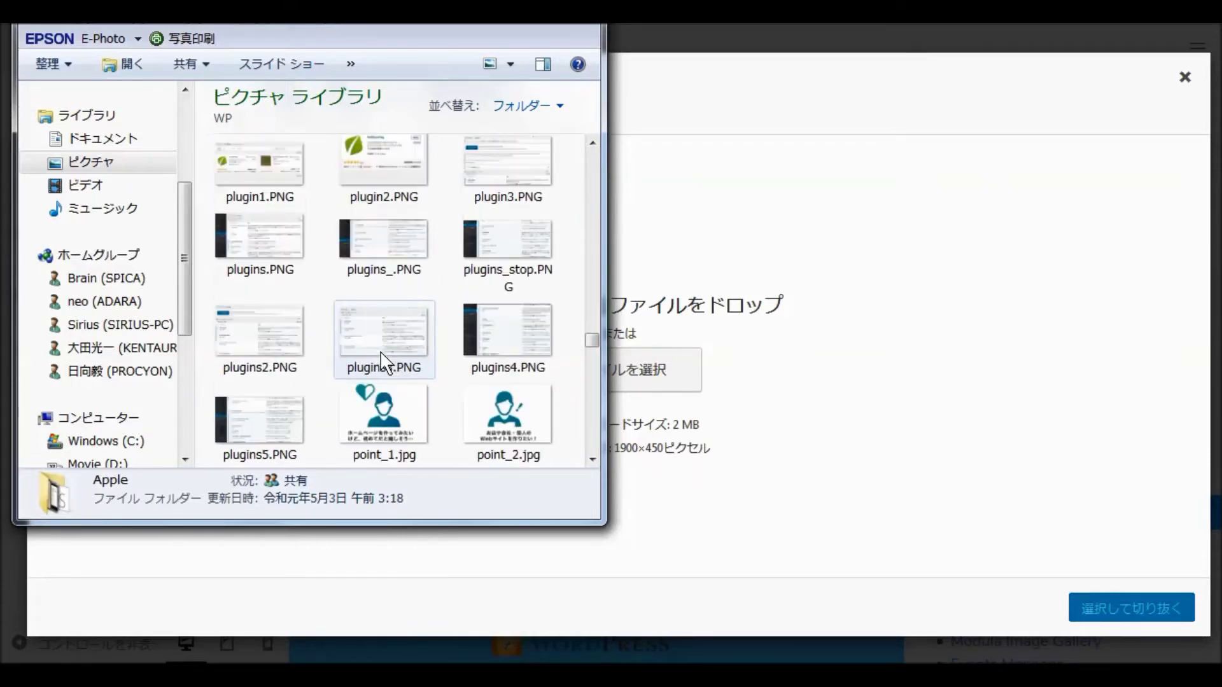
pyautogui.scroll(-15, 380, 366)
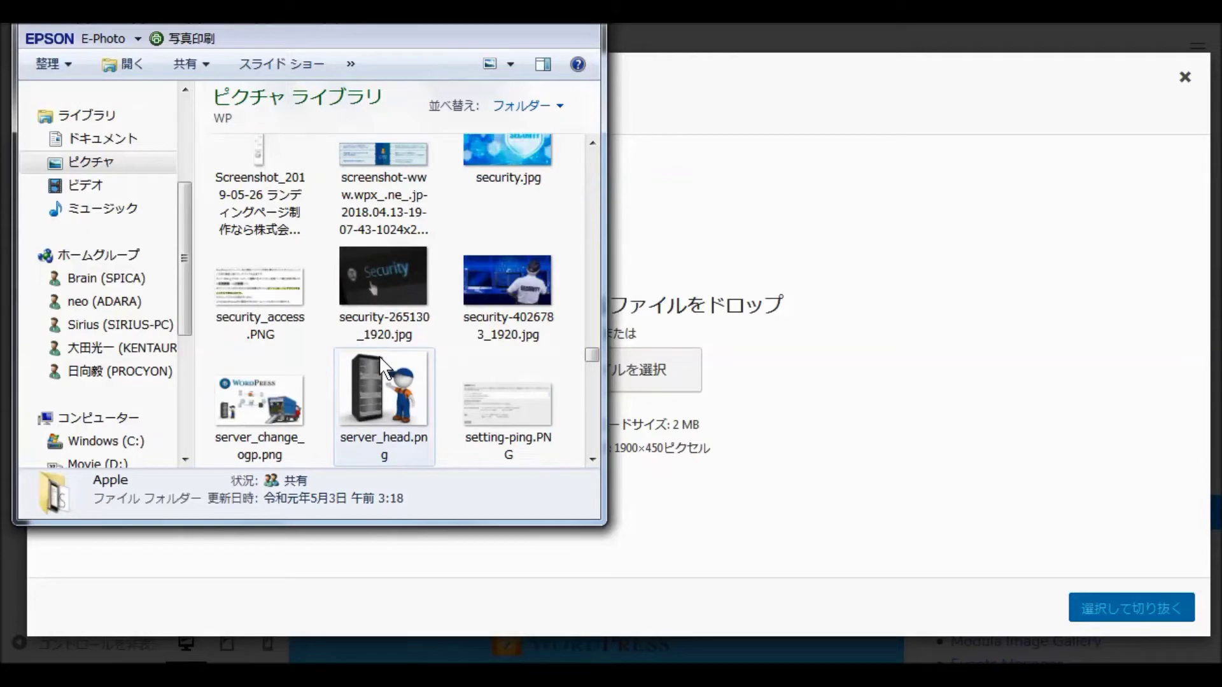
pyautogui.scroll(-15, 379, 355)
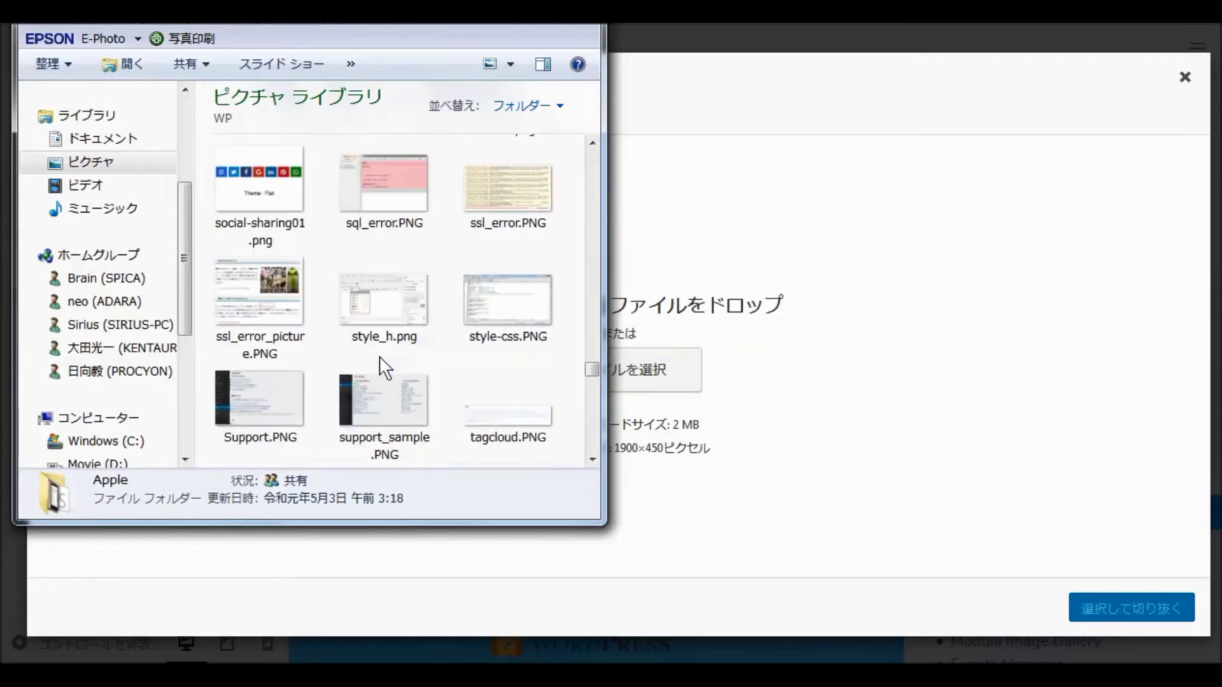
pyautogui.scroll(-8, 379, 357)
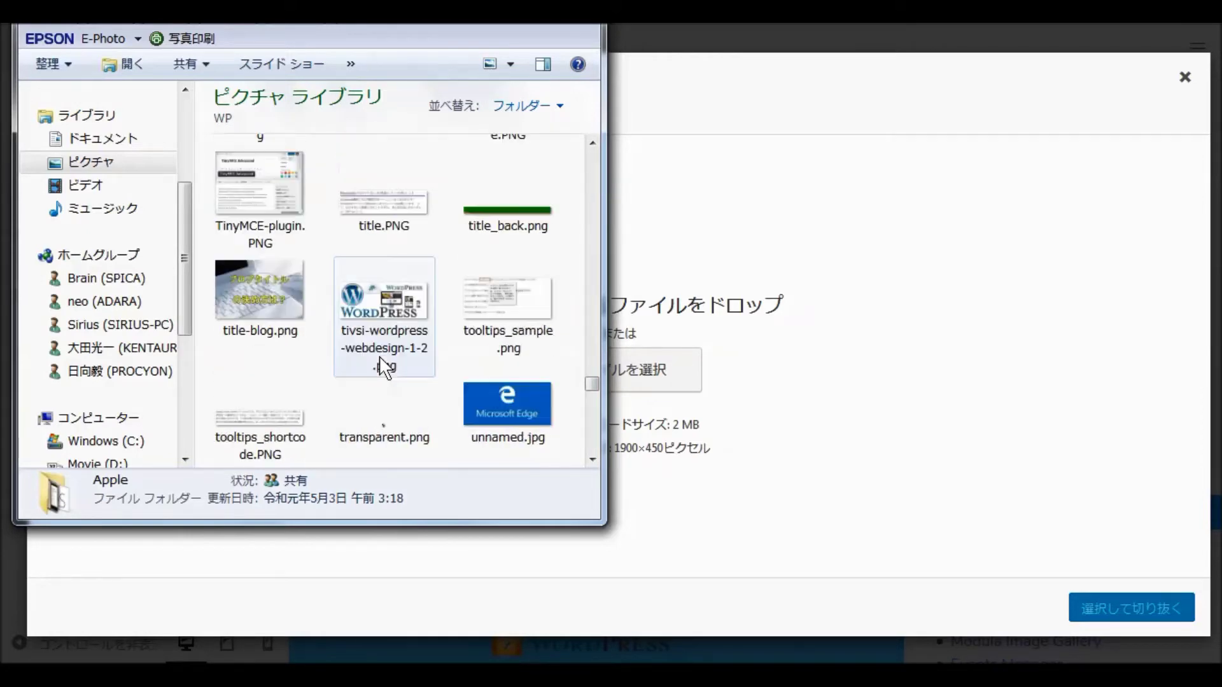
pyautogui.scroll(-8, 380, 365)
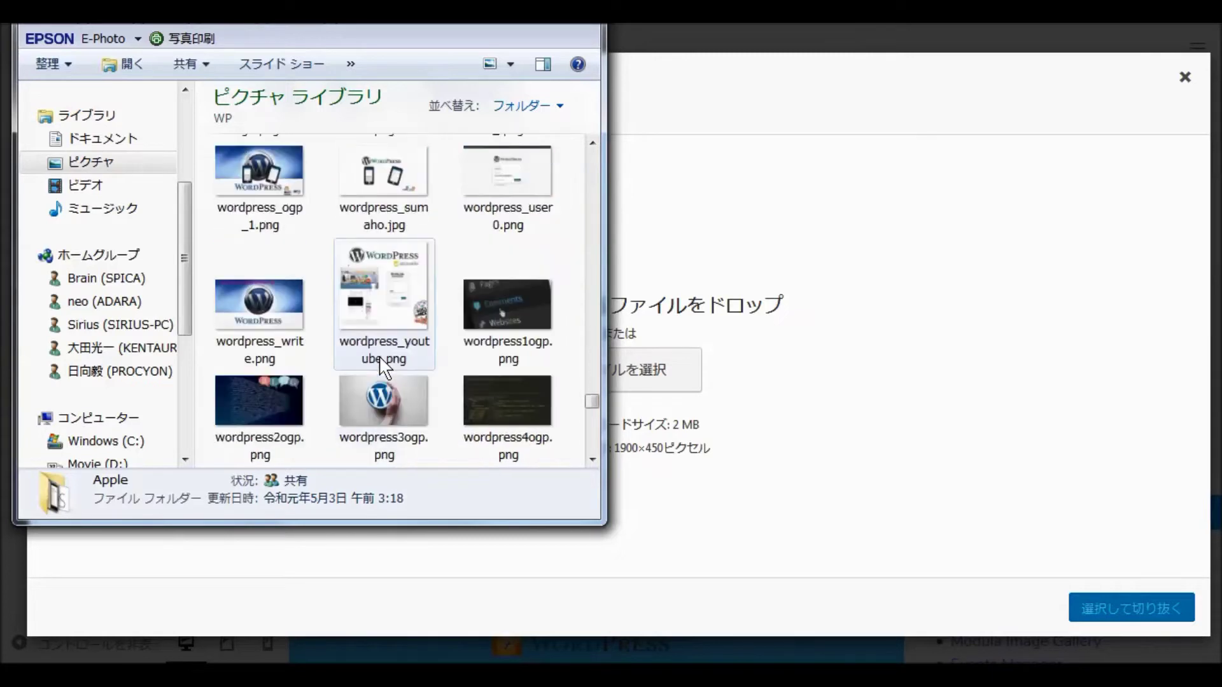
pyautogui.scroll(-3, 381, 366)
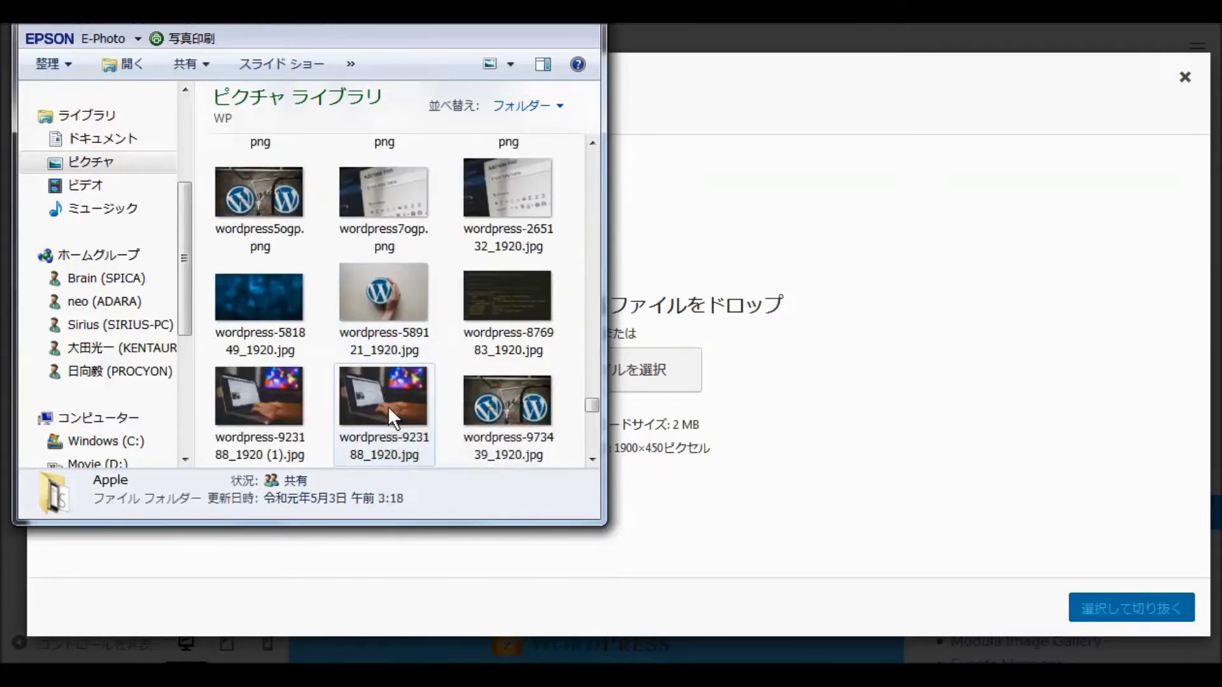
pyautogui.moveTo(402, 396); pyautogui.dragTo(694, 394)
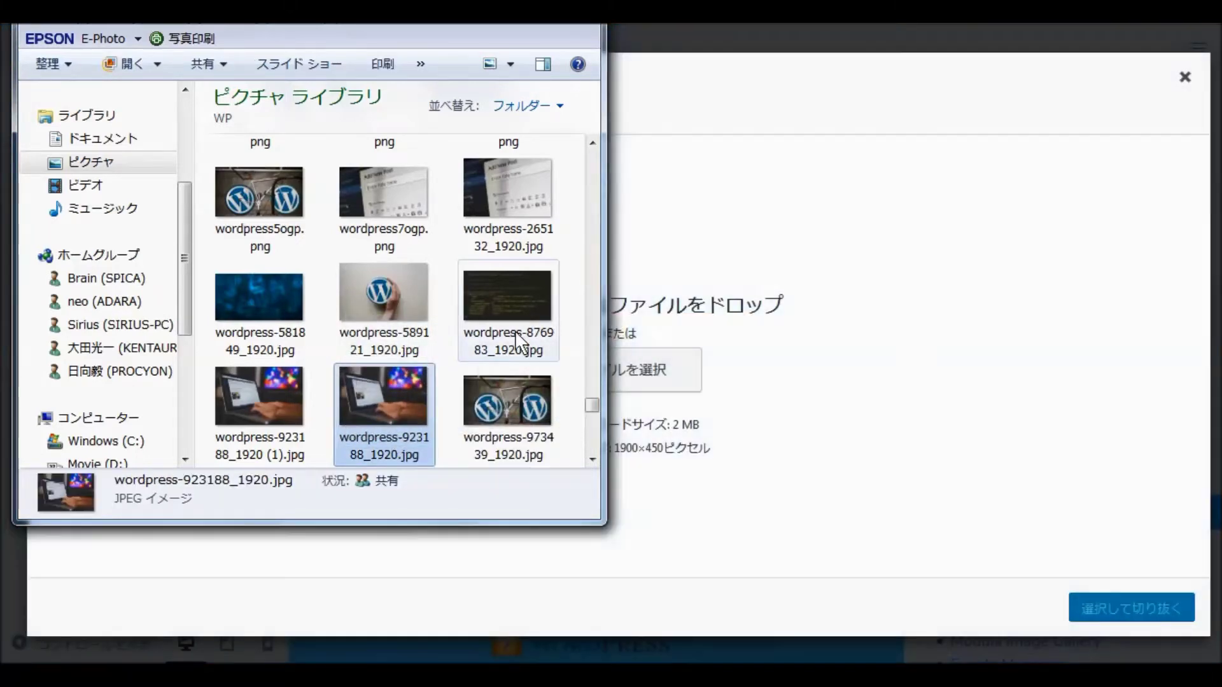
pyautogui.hotkey('alt', 'Tab')
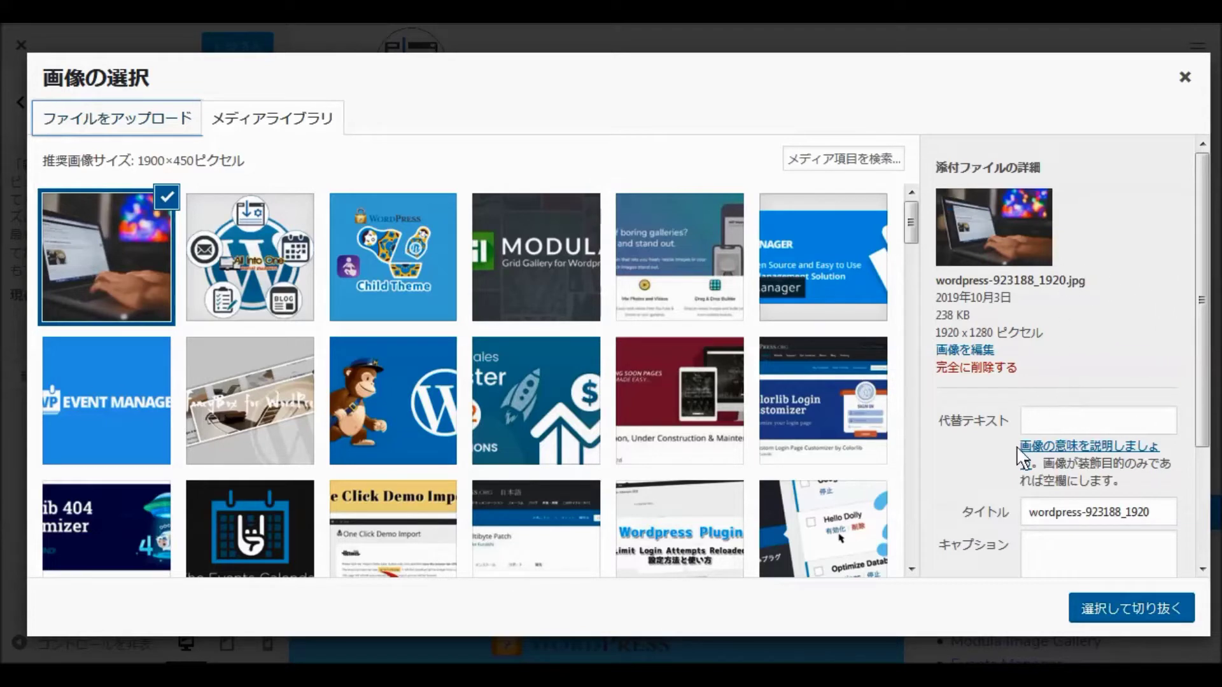
# - Crop the uploaded wordpress-923188_1920.jpg to the band across the laptop keyboard and hands, and publish it as the header image
pyautogui.click(1124, 607)
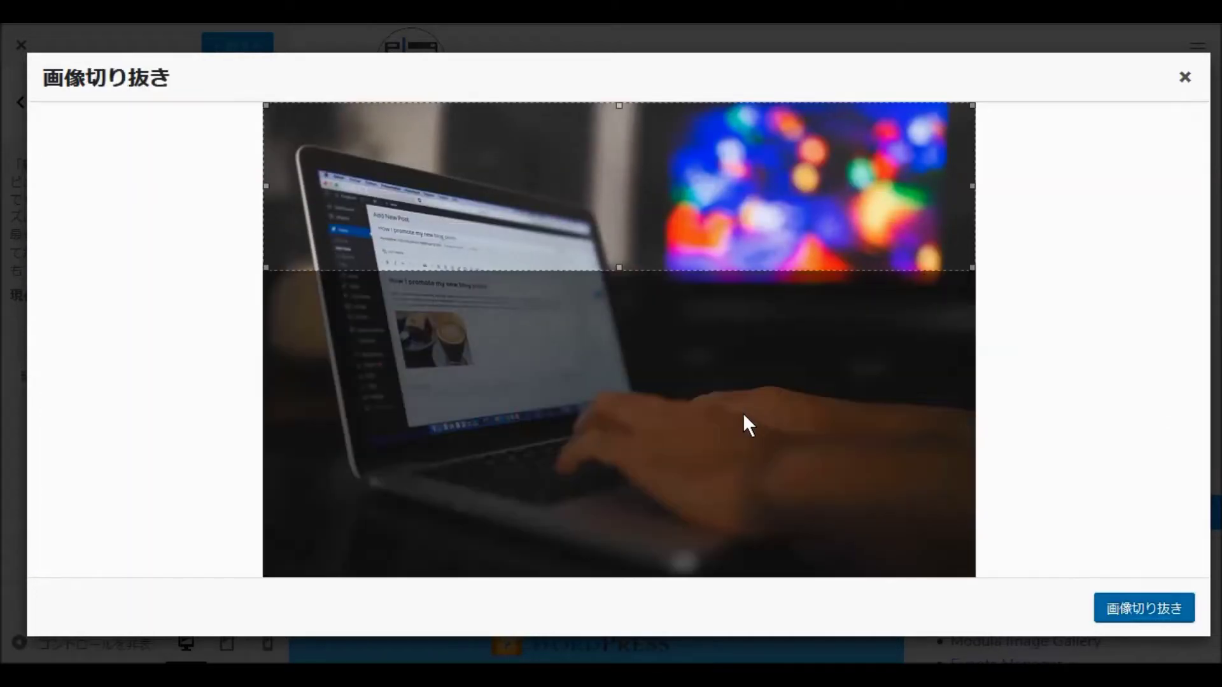
pyautogui.moveTo(619, 170); pyautogui.dragTo(610, 363)
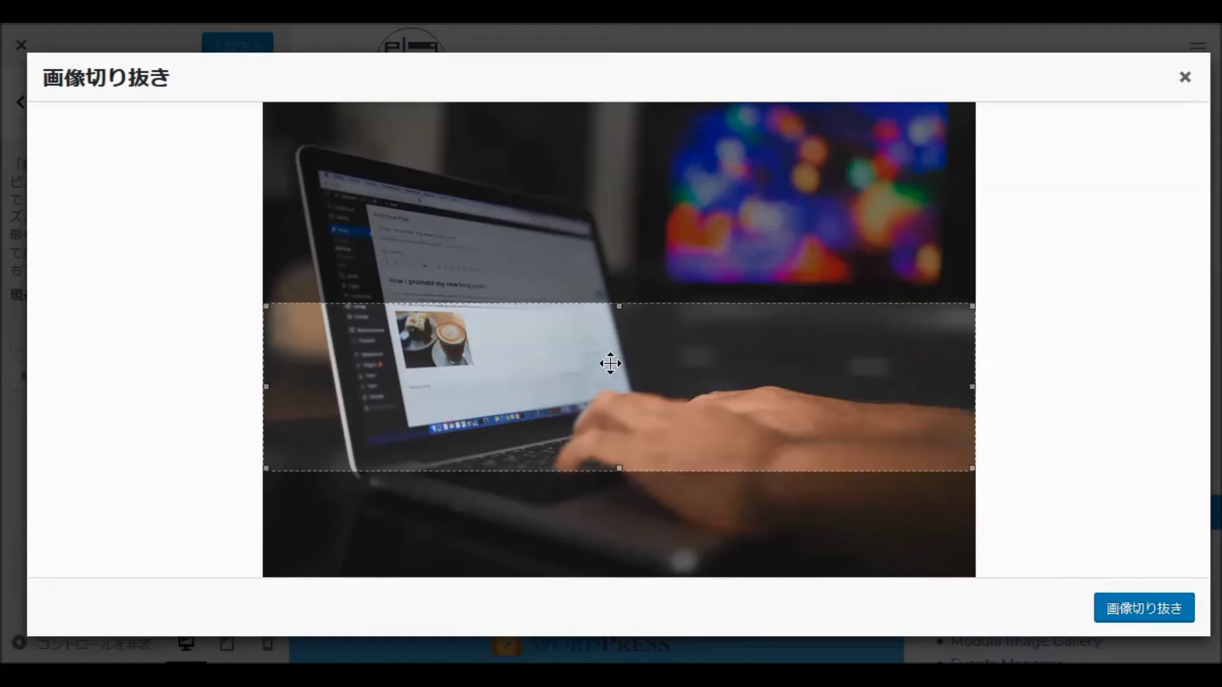
pyautogui.click(1133, 610)
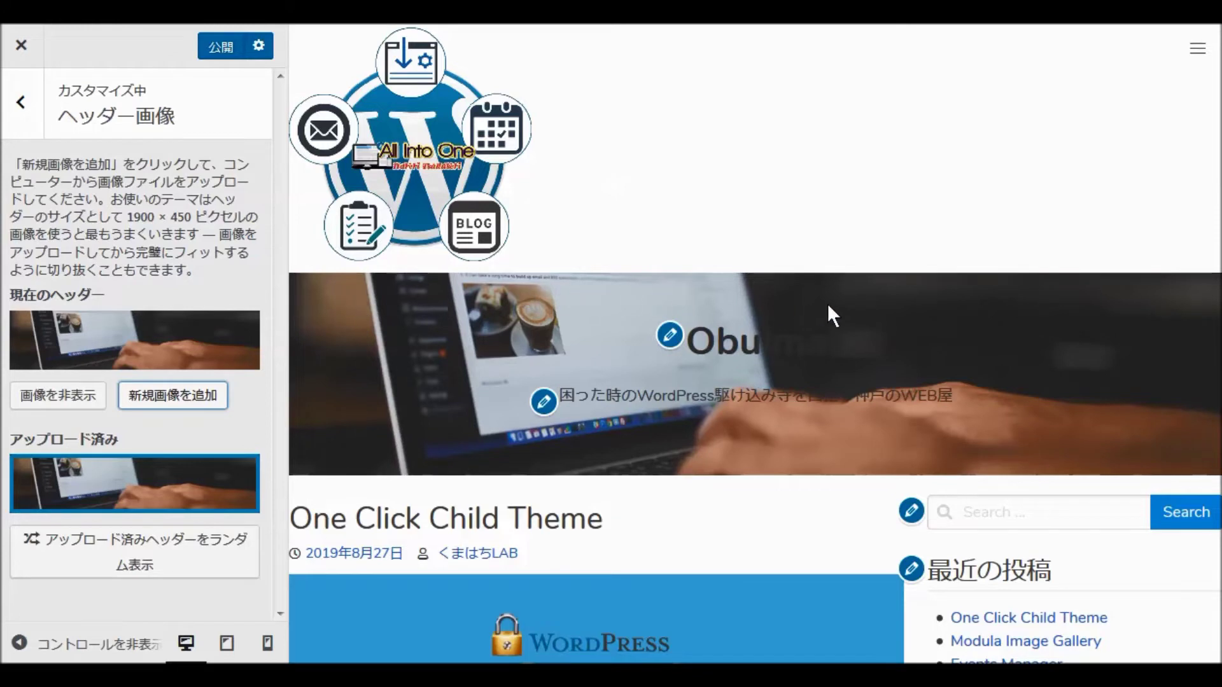
pyautogui.click(217, 45)
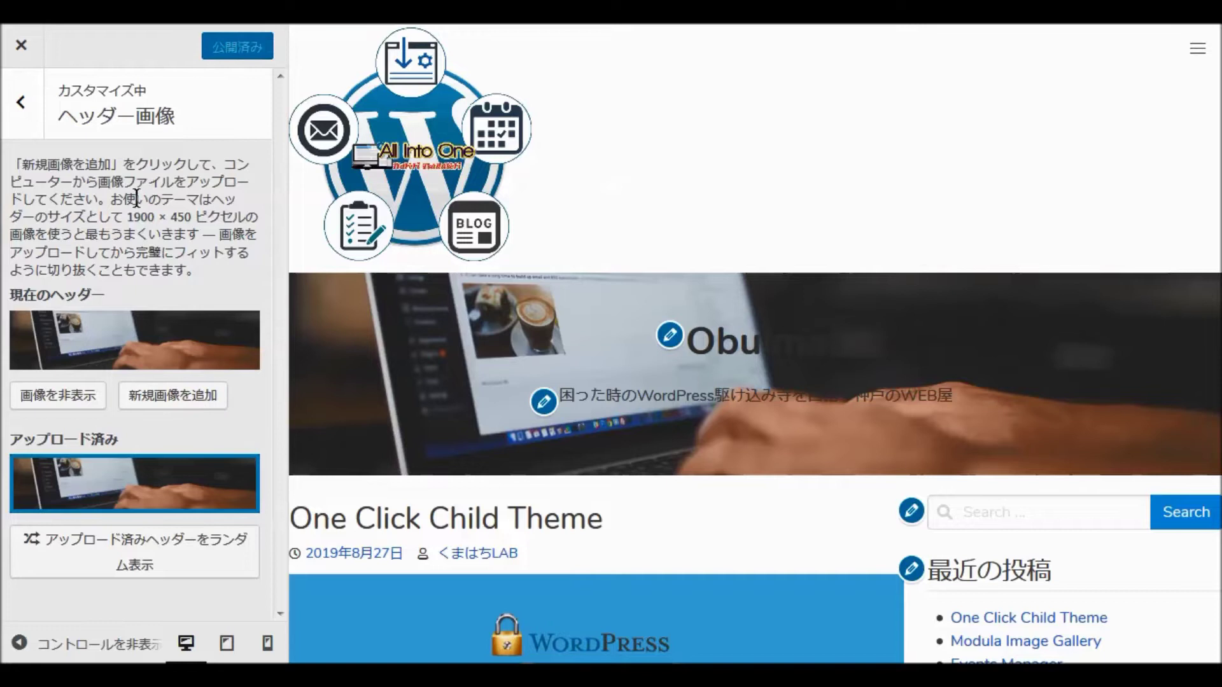
# - Assign the globalmenu menu to the theme's Primary menu location and publish the change
pyautogui.click(20, 98)
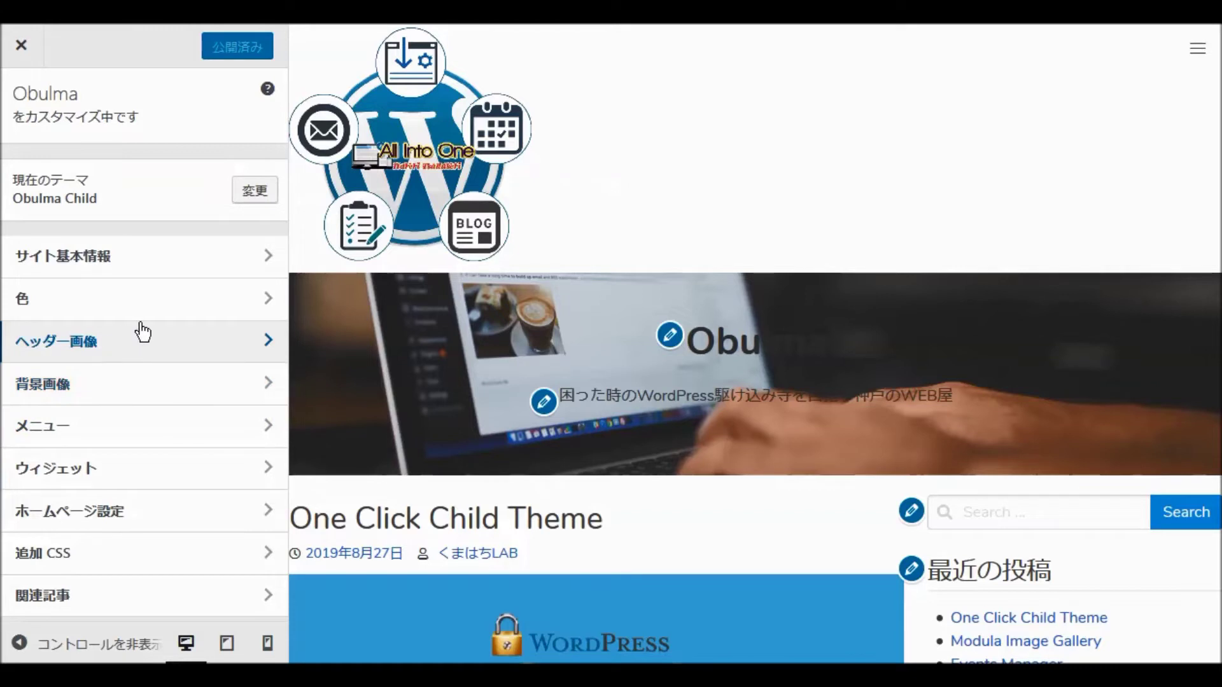
pyautogui.click(45, 428)
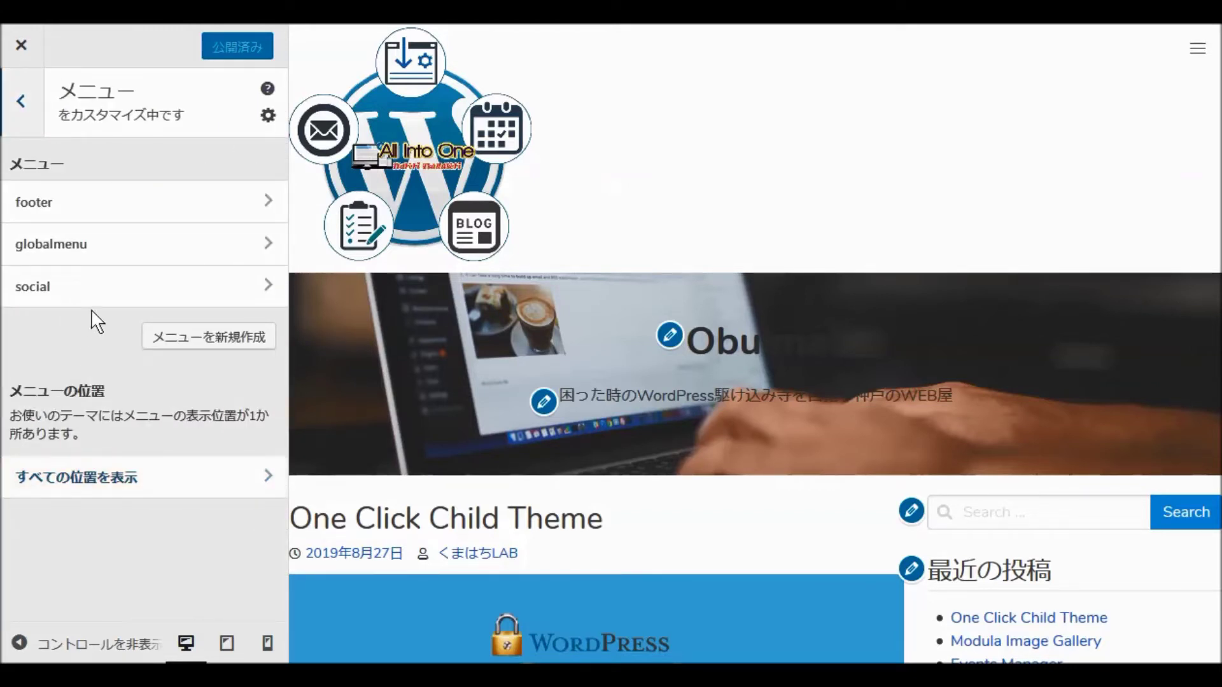
pyautogui.click(158, 473)
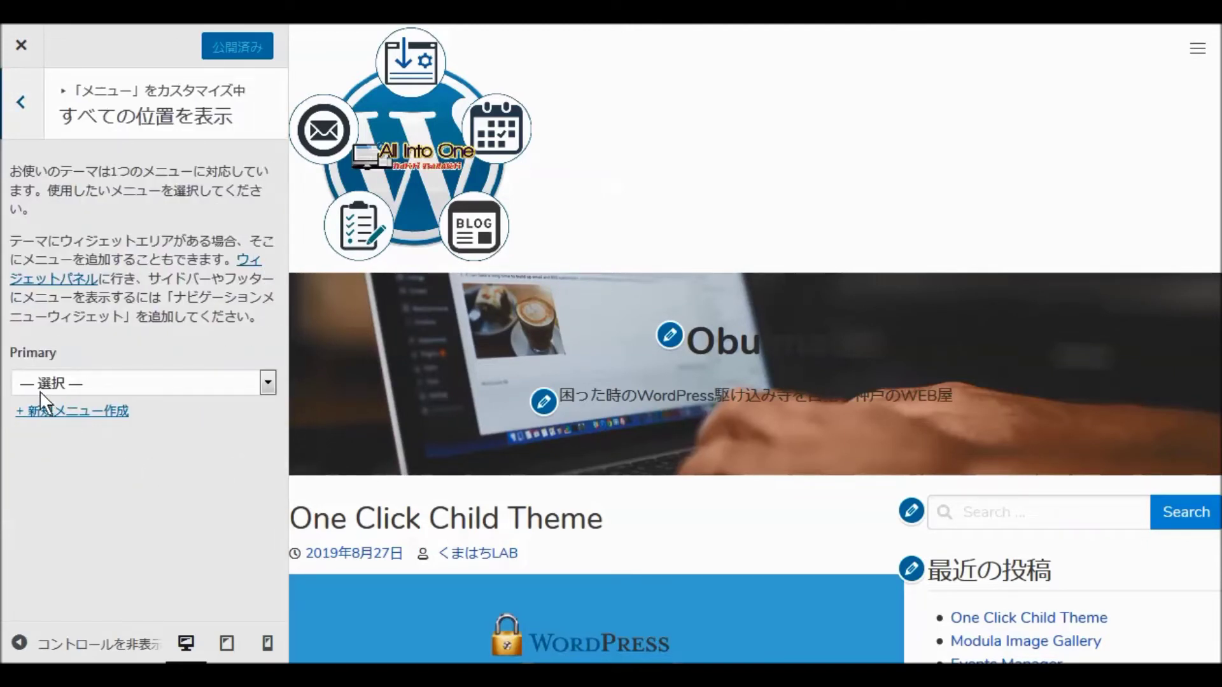
pyautogui.click(268, 381)
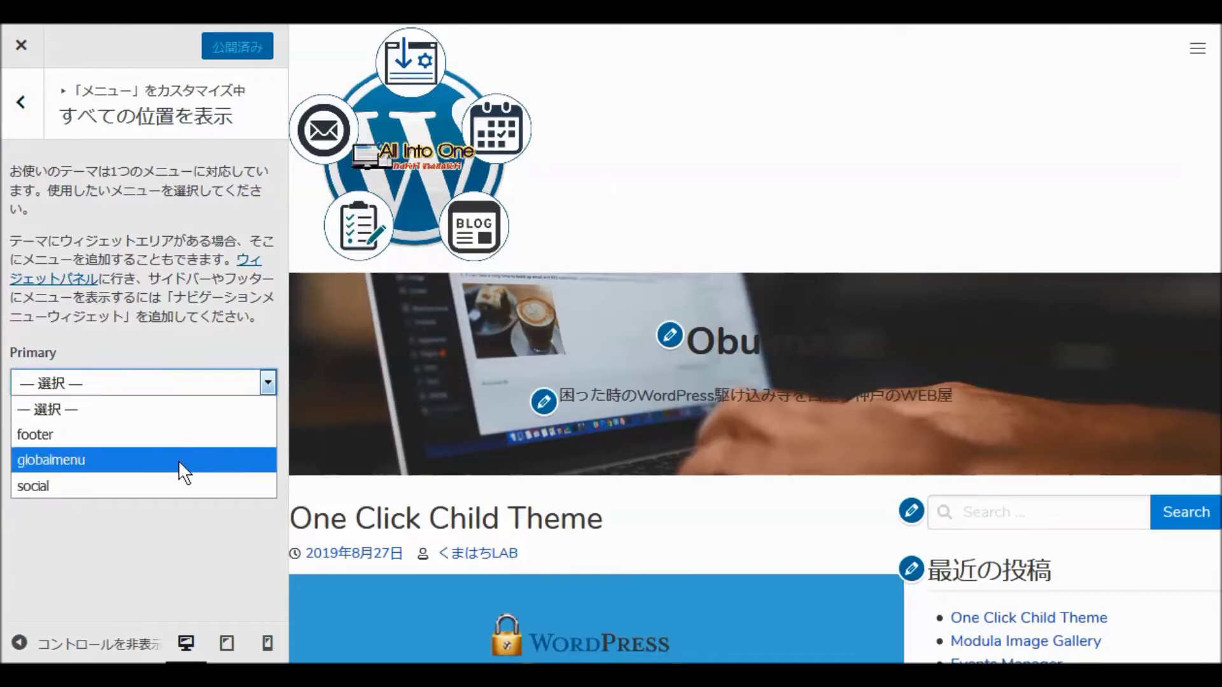
pyautogui.click(178, 460)
pyautogui.click(220, 48)
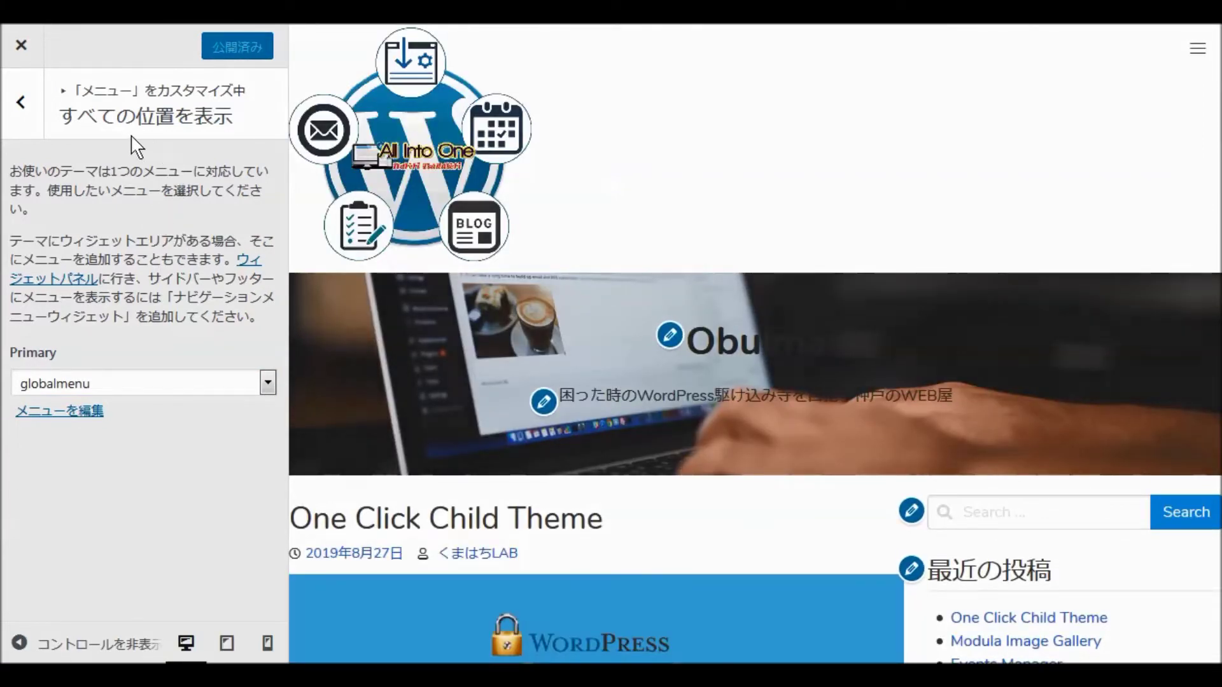
# - Leave the theme customizer and open the widget management page (ウィジェット) in the dashboard
pyautogui.click(20, 104)
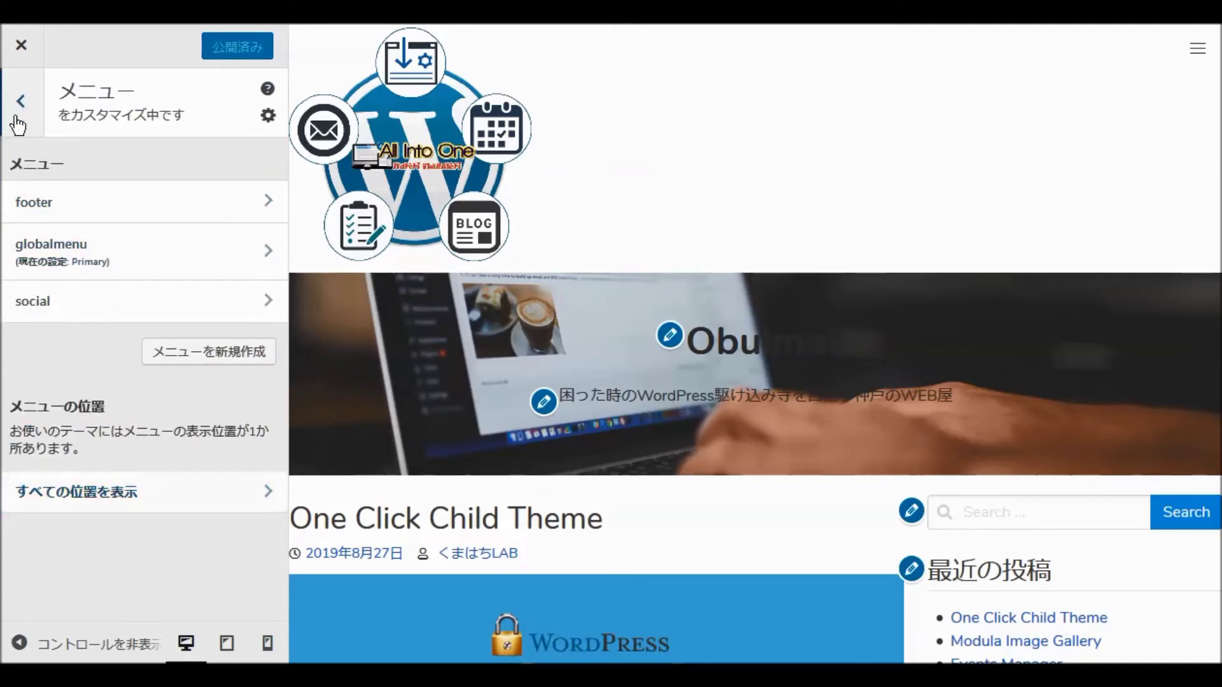
pyautogui.click(19, 101)
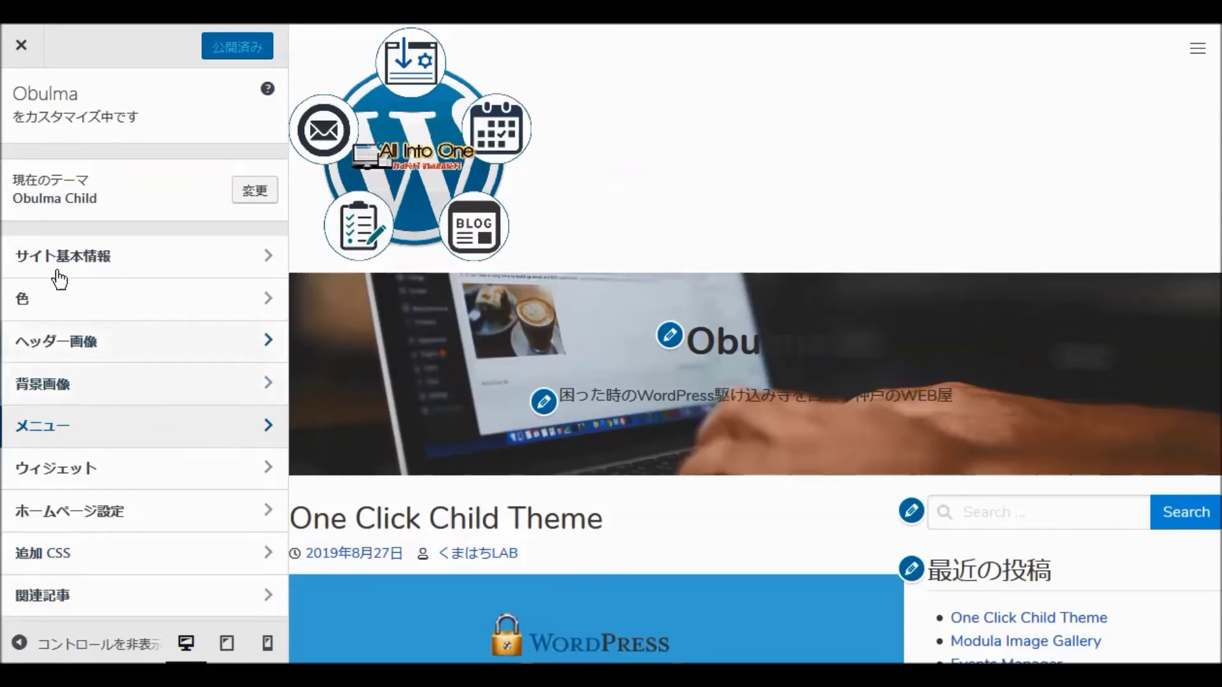
pyautogui.click(21, 45)
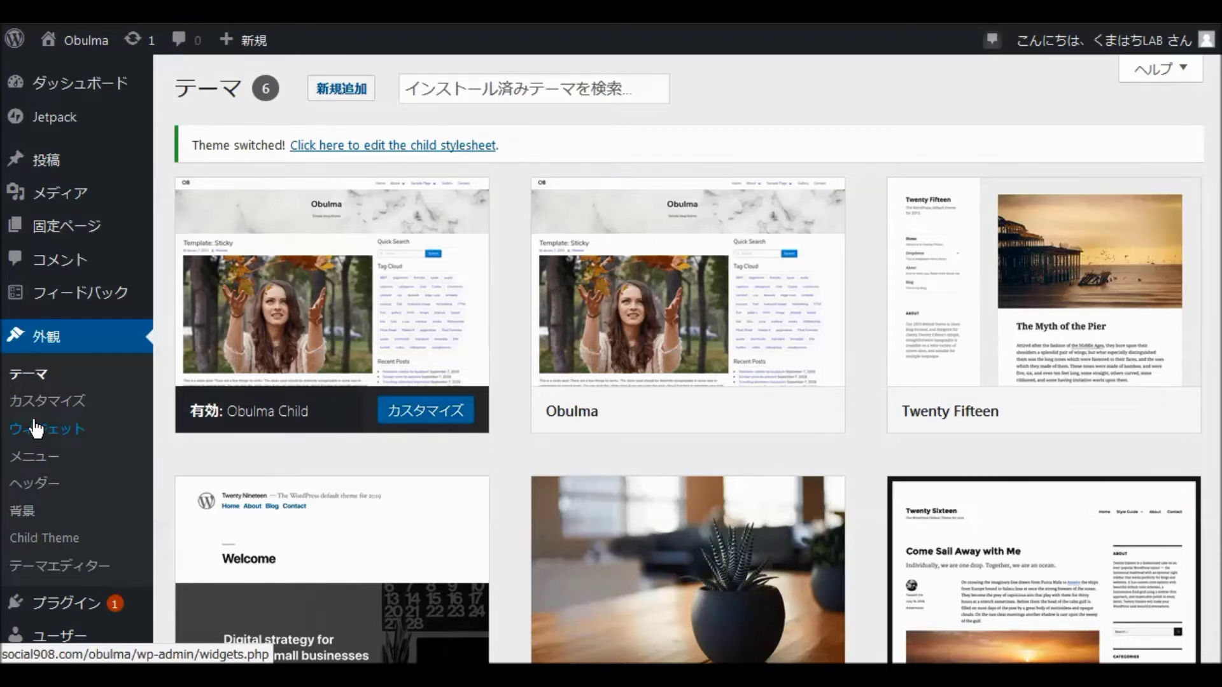
pyautogui.click(36, 429)
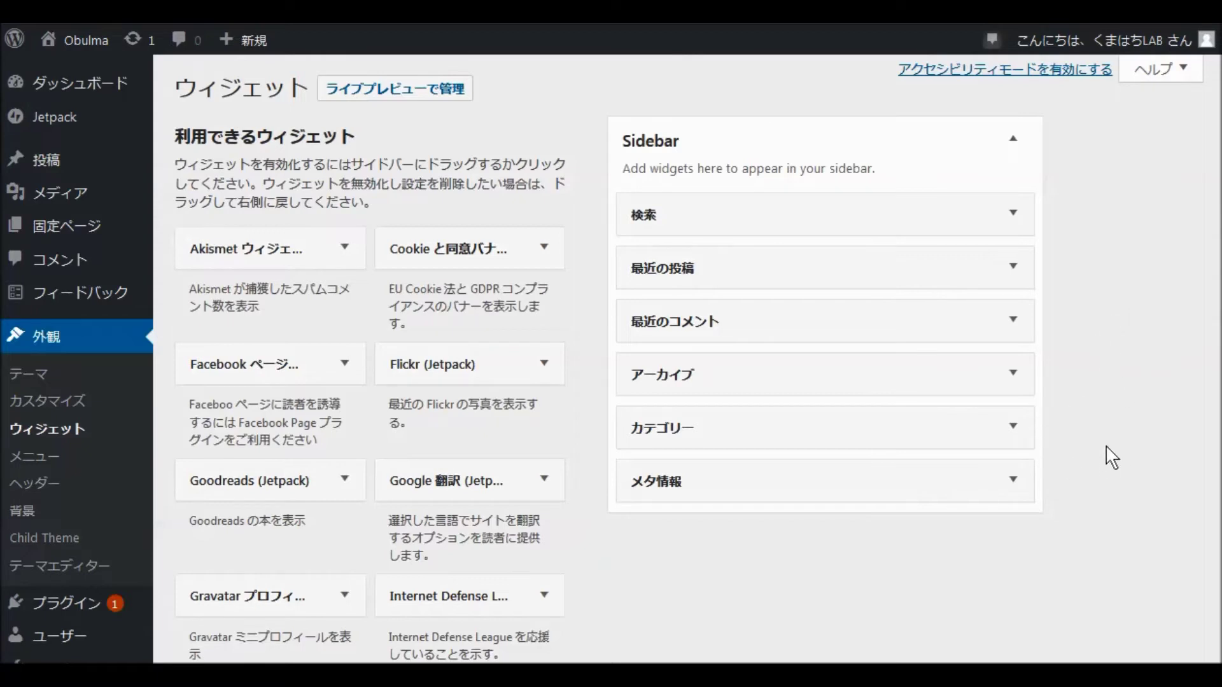
# - Delete the メタ情報 widget from the Sidebar, and enable 階層を表示 in the カテゴリー widget and save it
pyautogui.click(1013, 481)
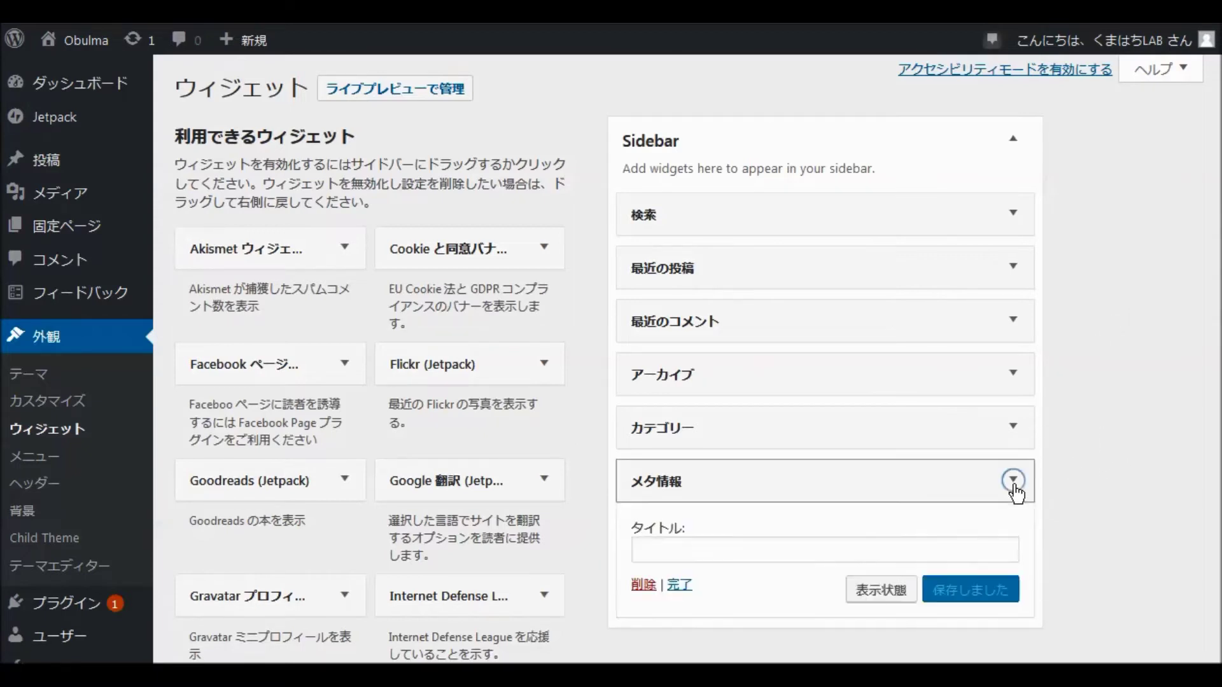
pyautogui.click(643, 587)
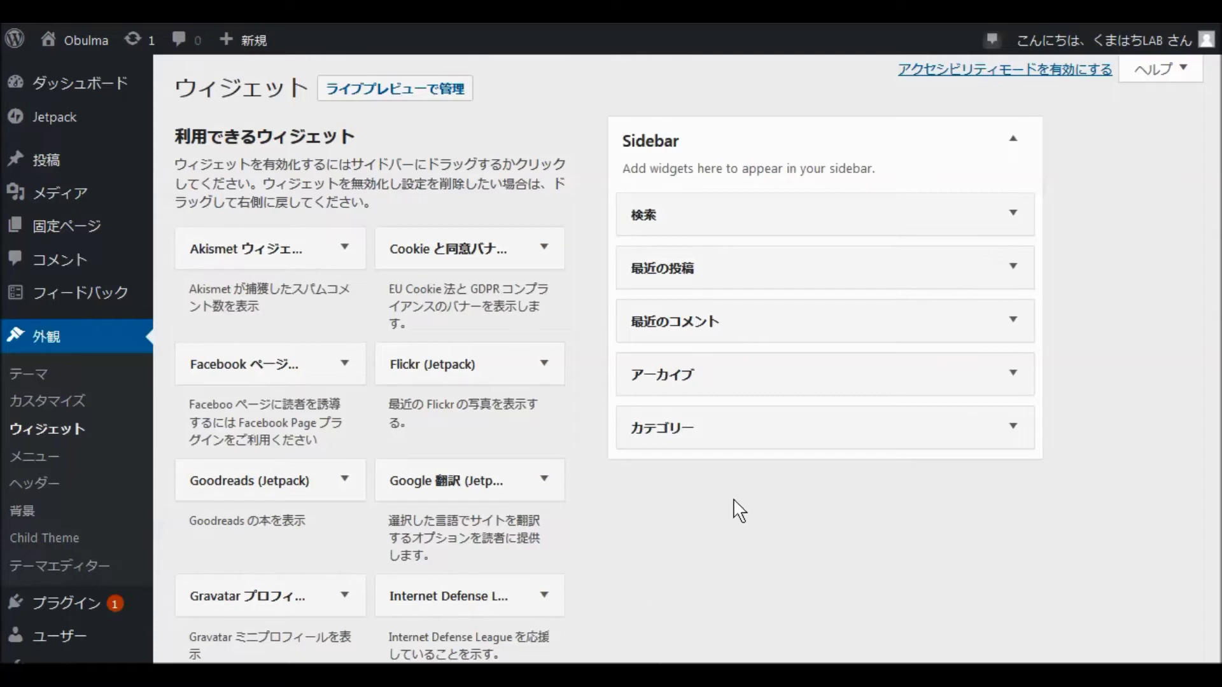
pyautogui.click(1013, 427)
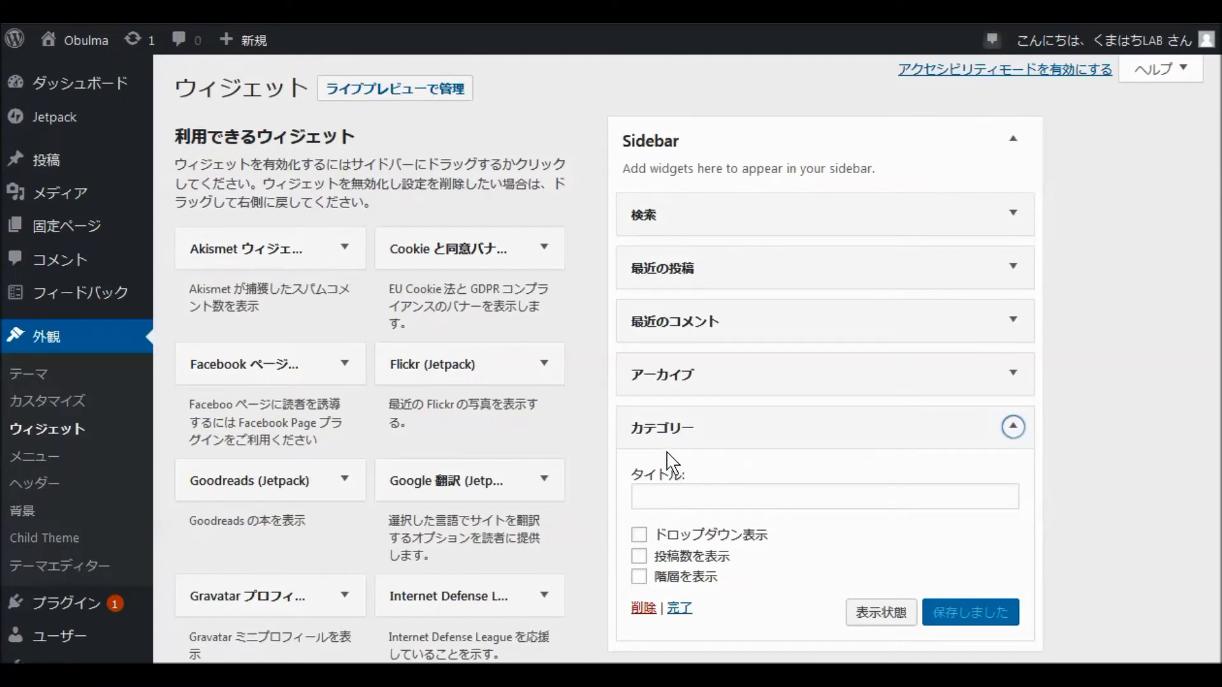
pyautogui.click(640, 578)
pyautogui.click(995, 615)
pyautogui.click(1016, 438)
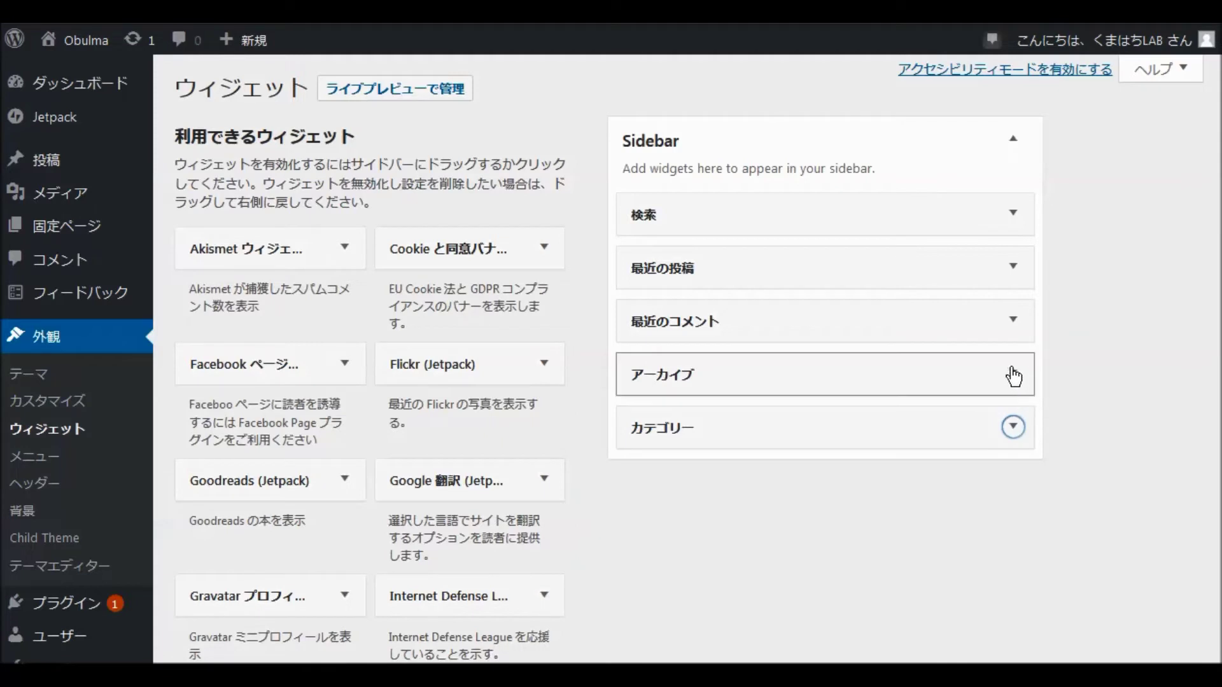
# - Delete the アーカイブ and 最近のコメント widgets from the Sidebar
pyautogui.click(1012, 375)
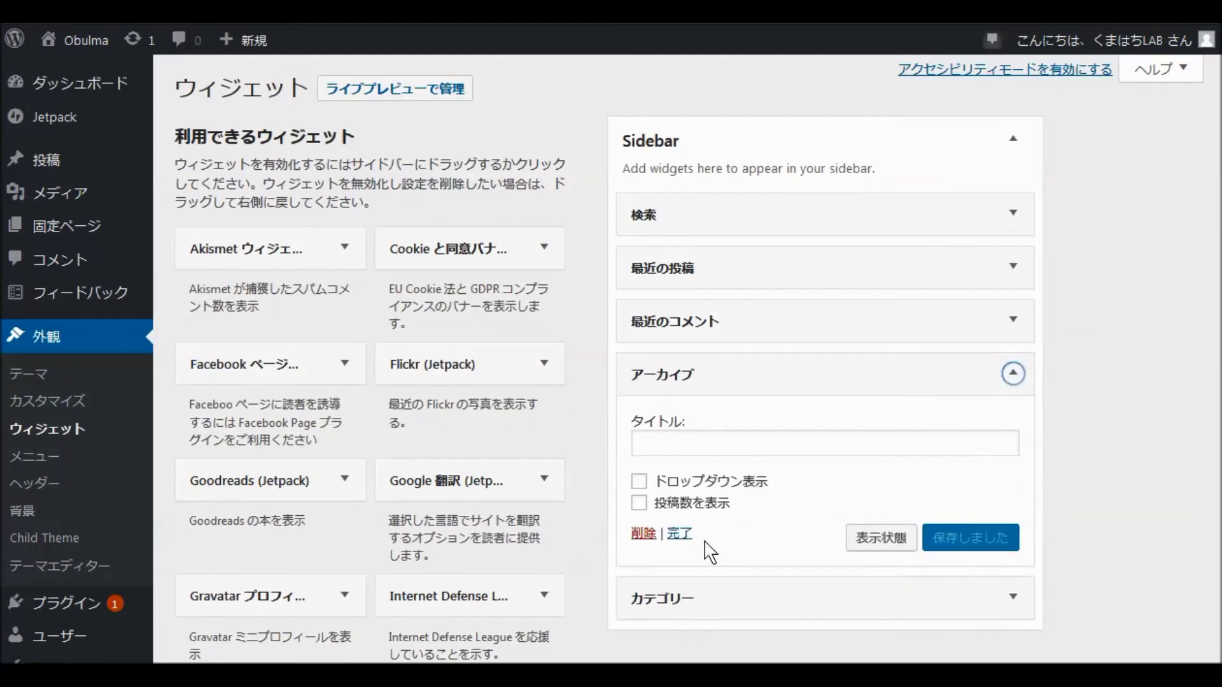
pyautogui.click(643, 536)
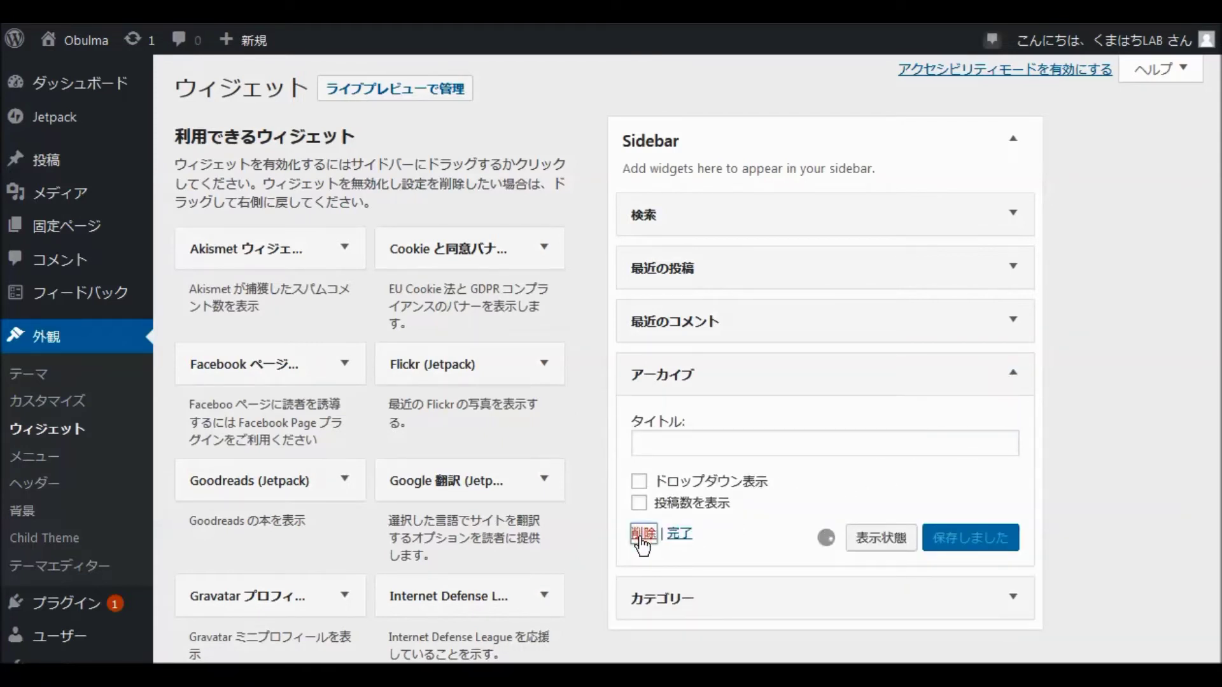
pyautogui.click(1013, 320)
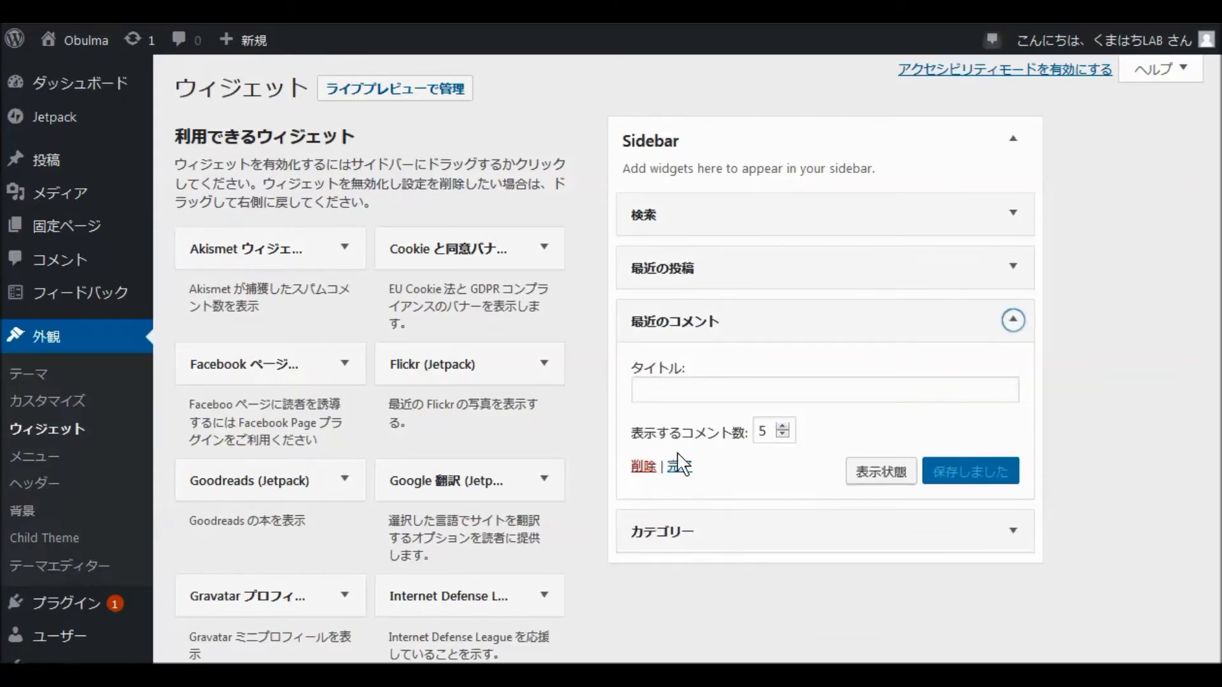
pyautogui.click(644, 470)
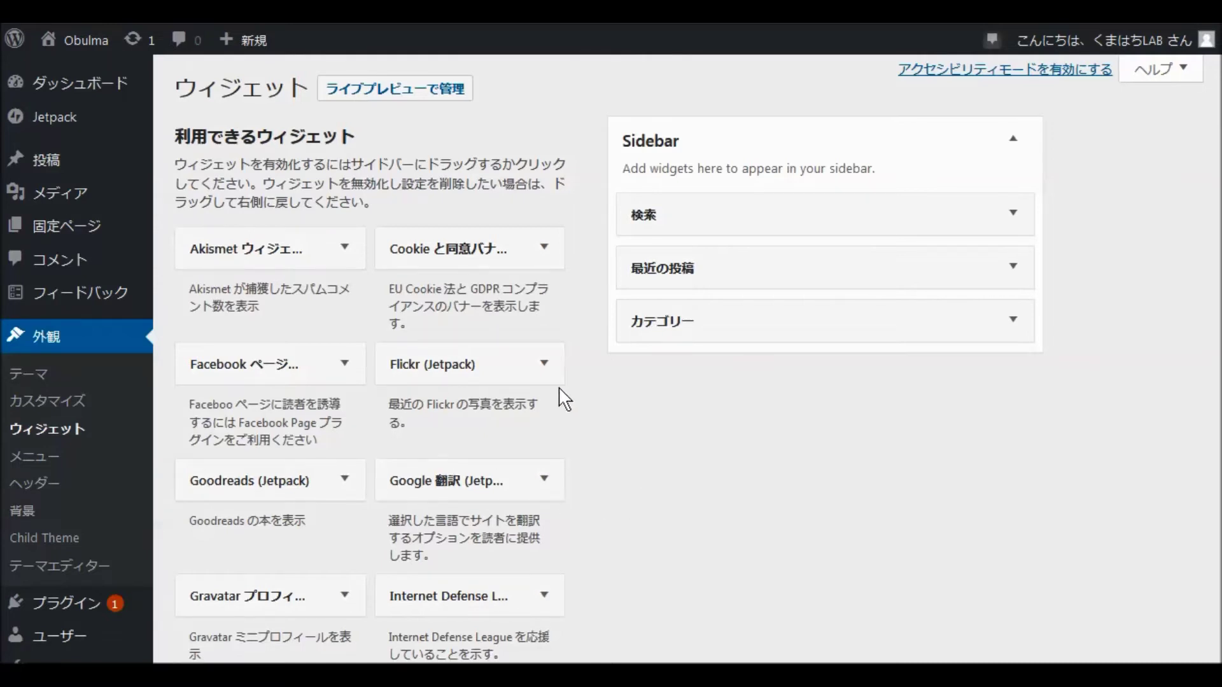
# - Dismiss the Black Studio TinyMCE Widget notice and add the ブログ購読 (Jetpack) widget to the Sidebar, leaving its settings collapsed
pyautogui.scroll(-2, 560, 395)
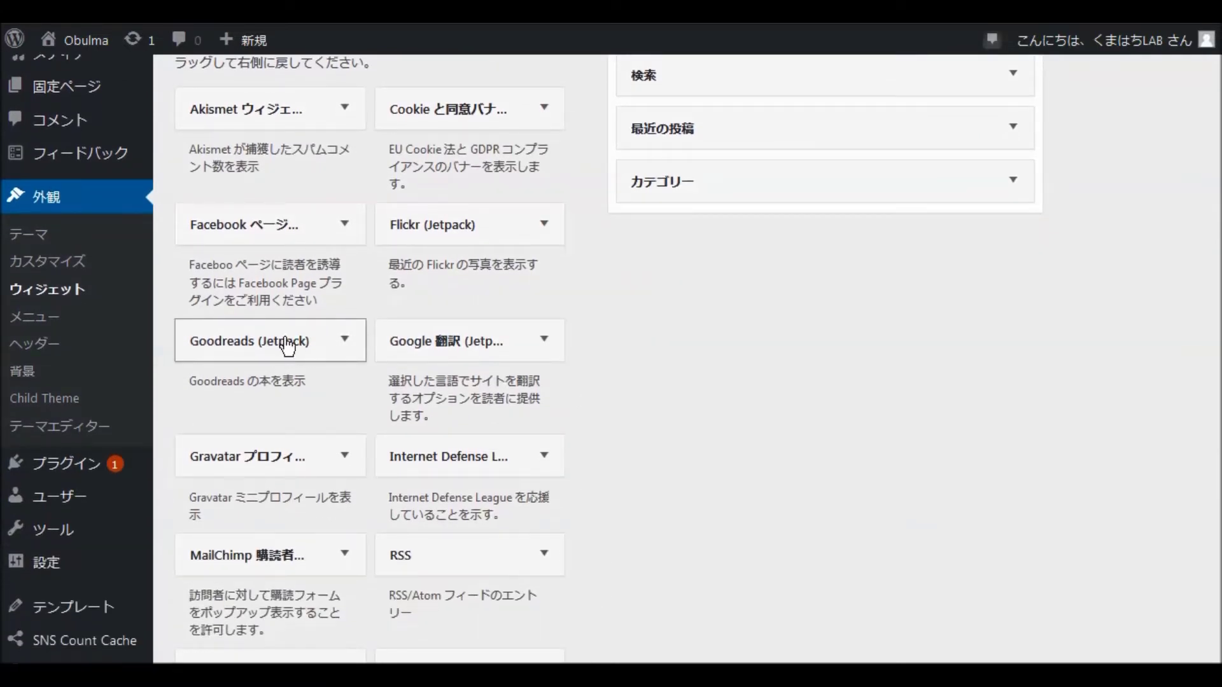
pyautogui.scroll(-5, 338, 289)
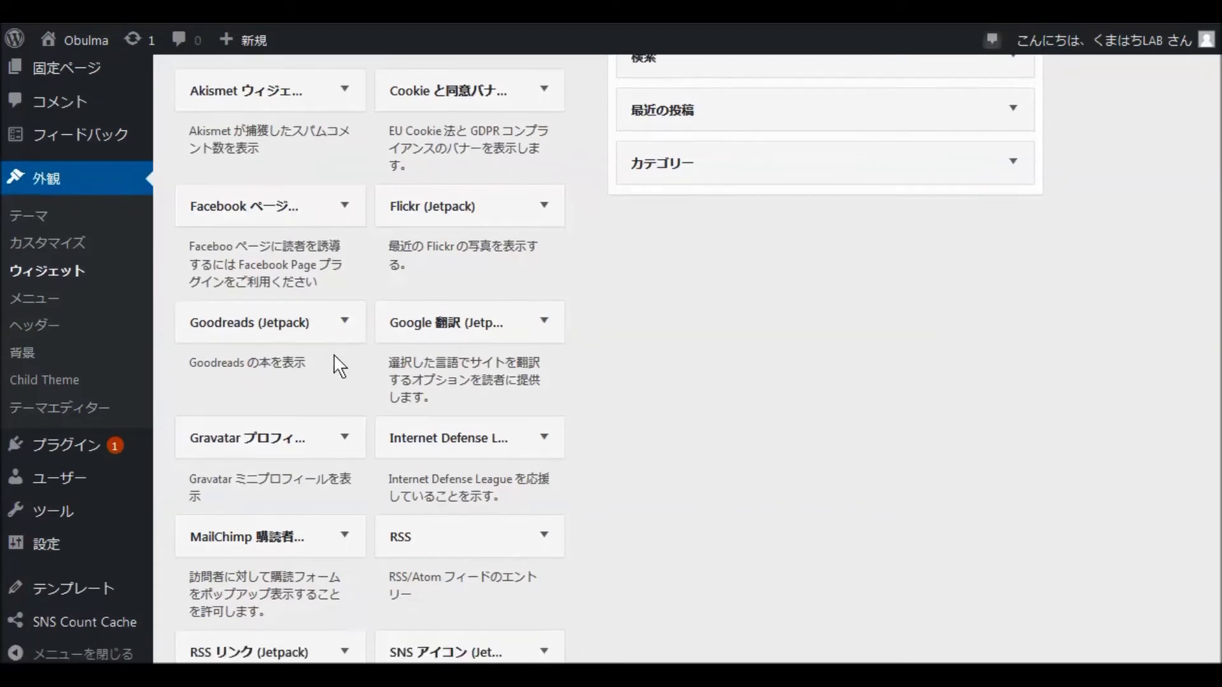
pyautogui.scroll(-5, 372, 390)
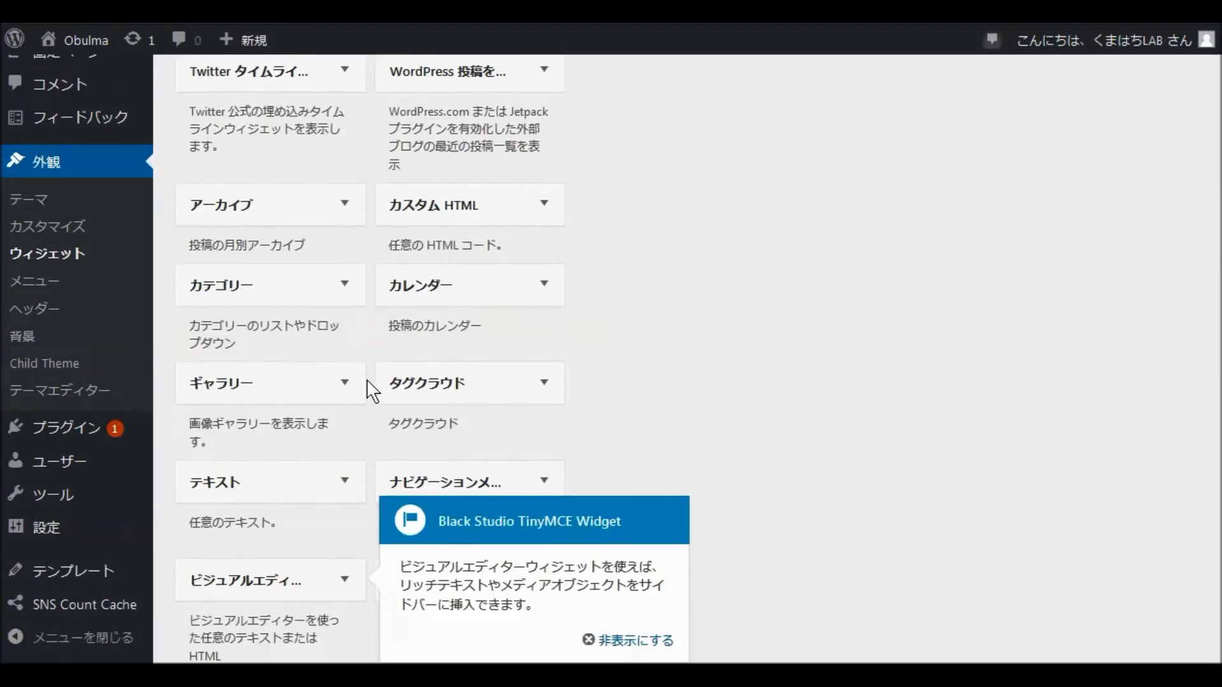
pyautogui.scroll(-2, 437, 381)
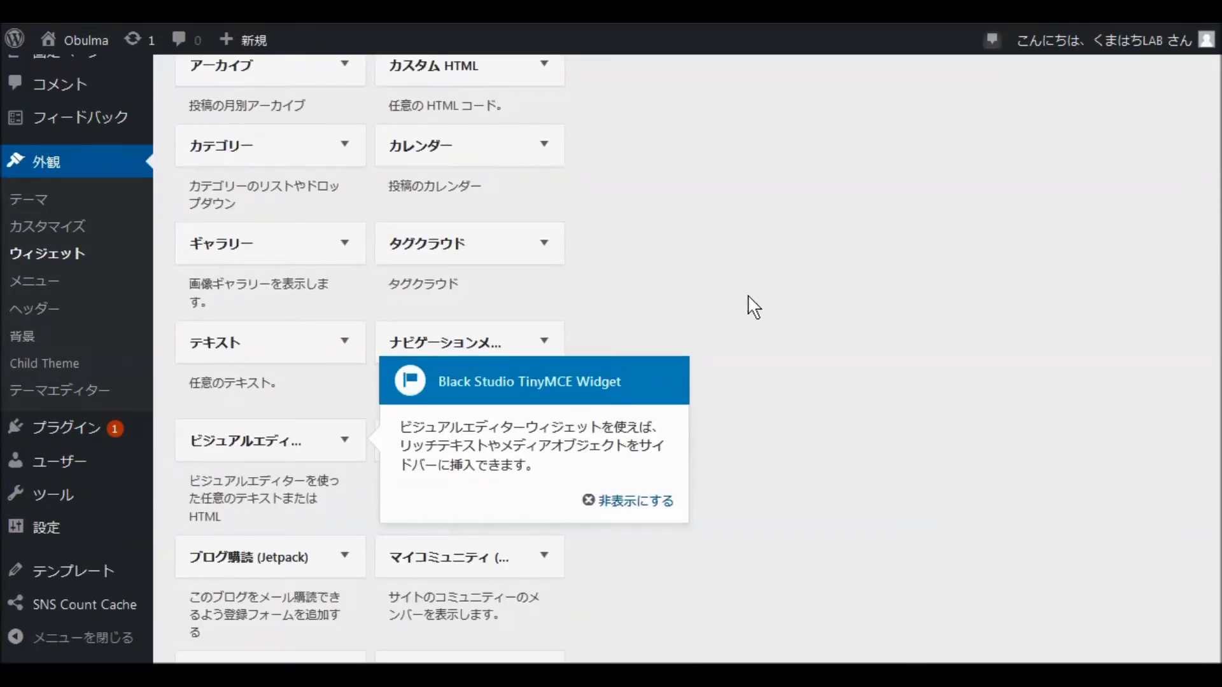
pyautogui.click(659, 512)
pyautogui.scroll(-2, 694, 452)
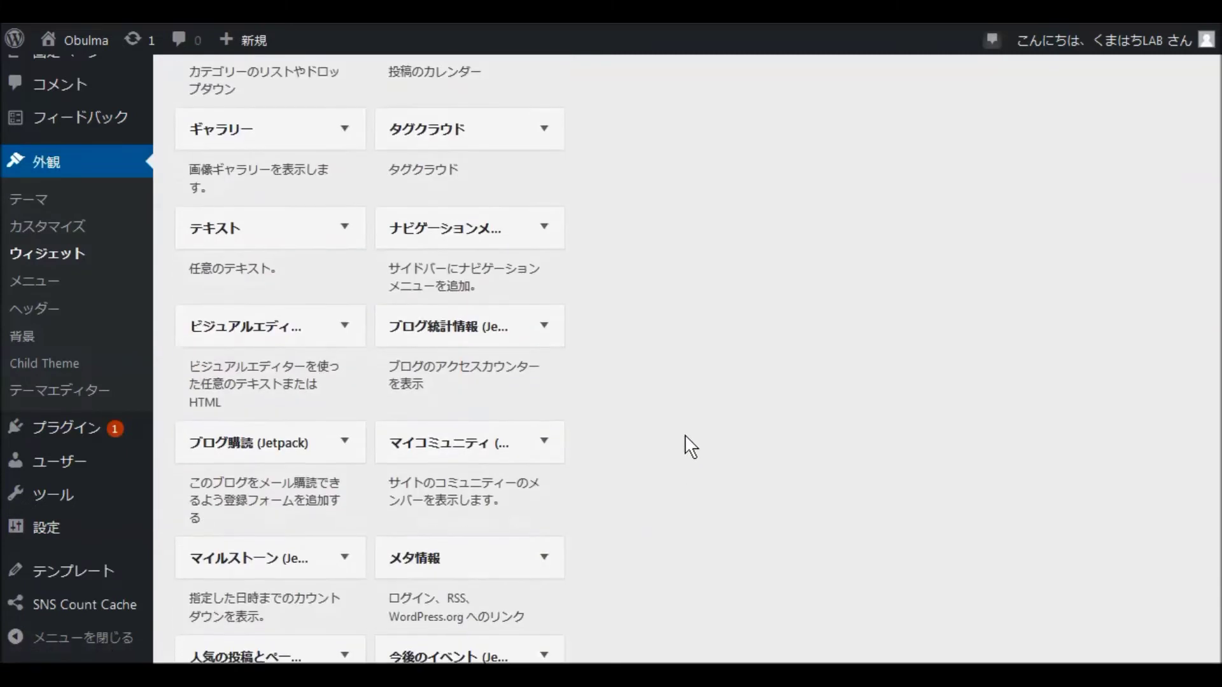
pyautogui.scroll(-2, 659, 401)
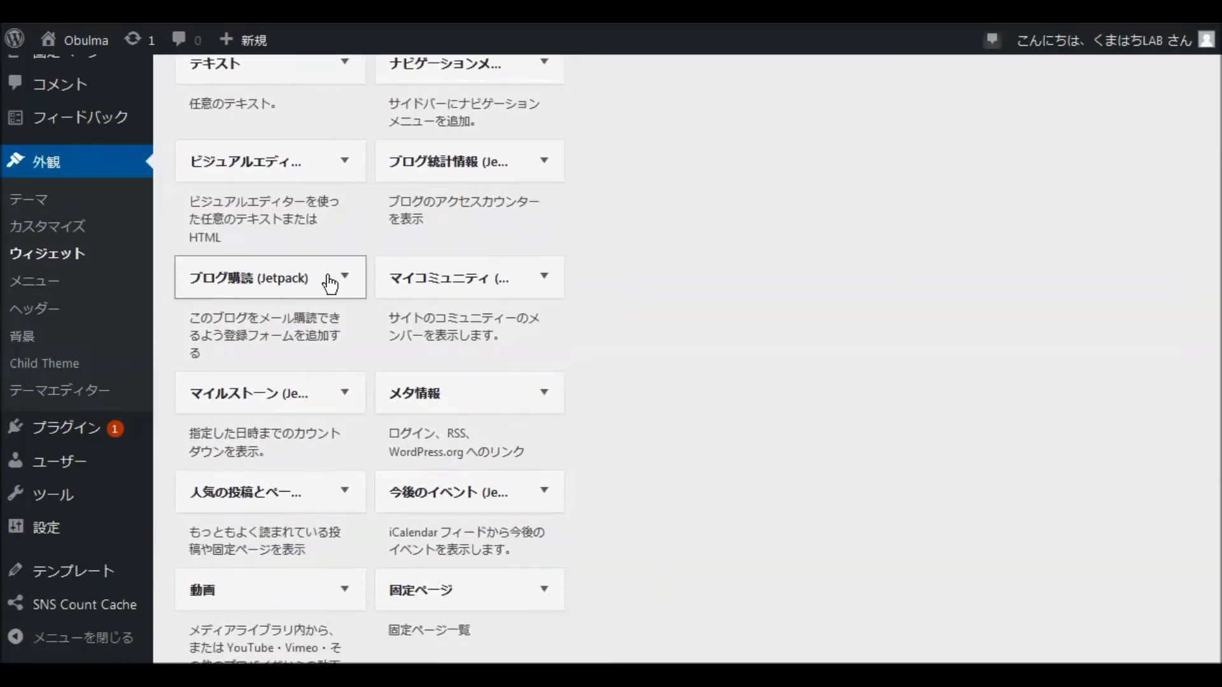
pyautogui.click(342, 280)
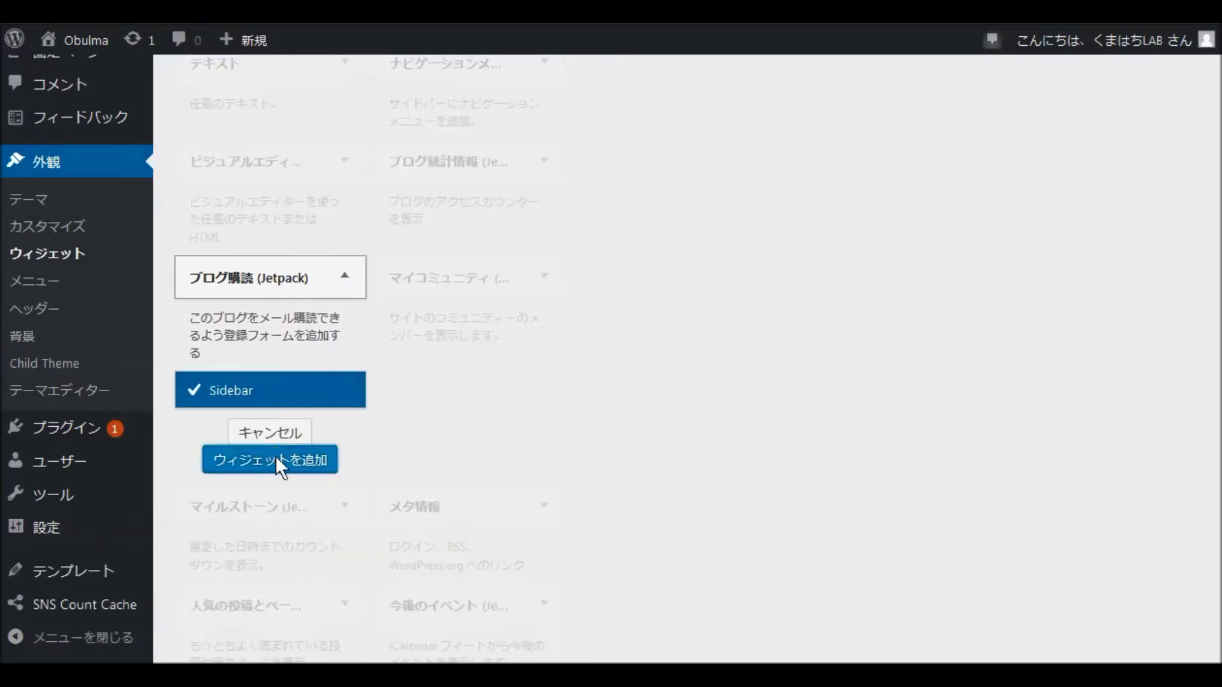
pyautogui.click(280, 461)
pyautogui.scroll(5, 675, 324)
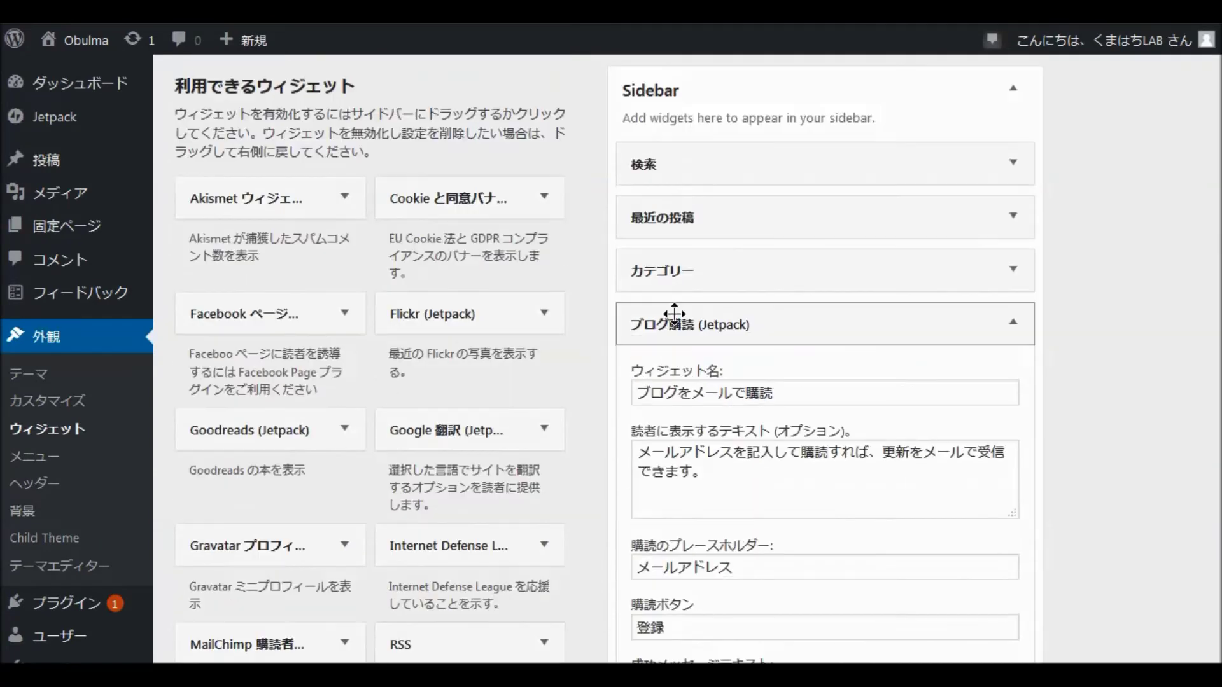
pyautogui.click(1013, 324)
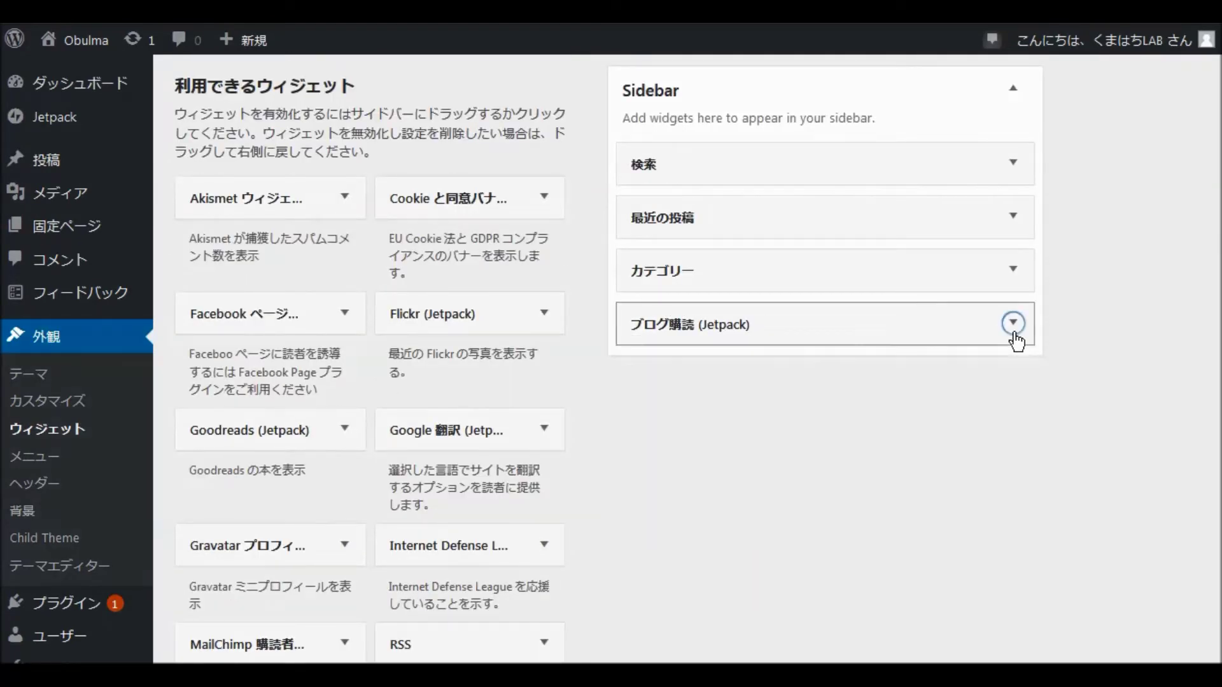
# - Add the Facebook ページプラグイン (Jetpack) widget to the Sidebar below the ブログ購読 widget
pyautogui.scroll(-2, 720, 447)
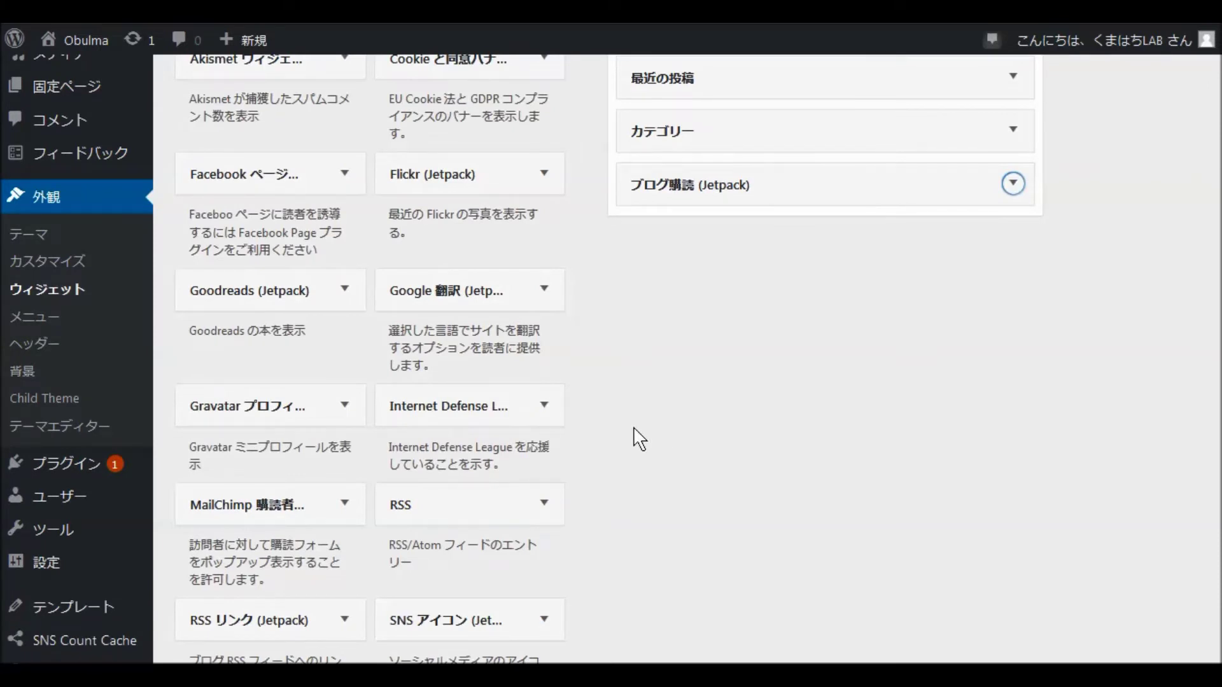
pyautogui.scroll(2, 639, 439)
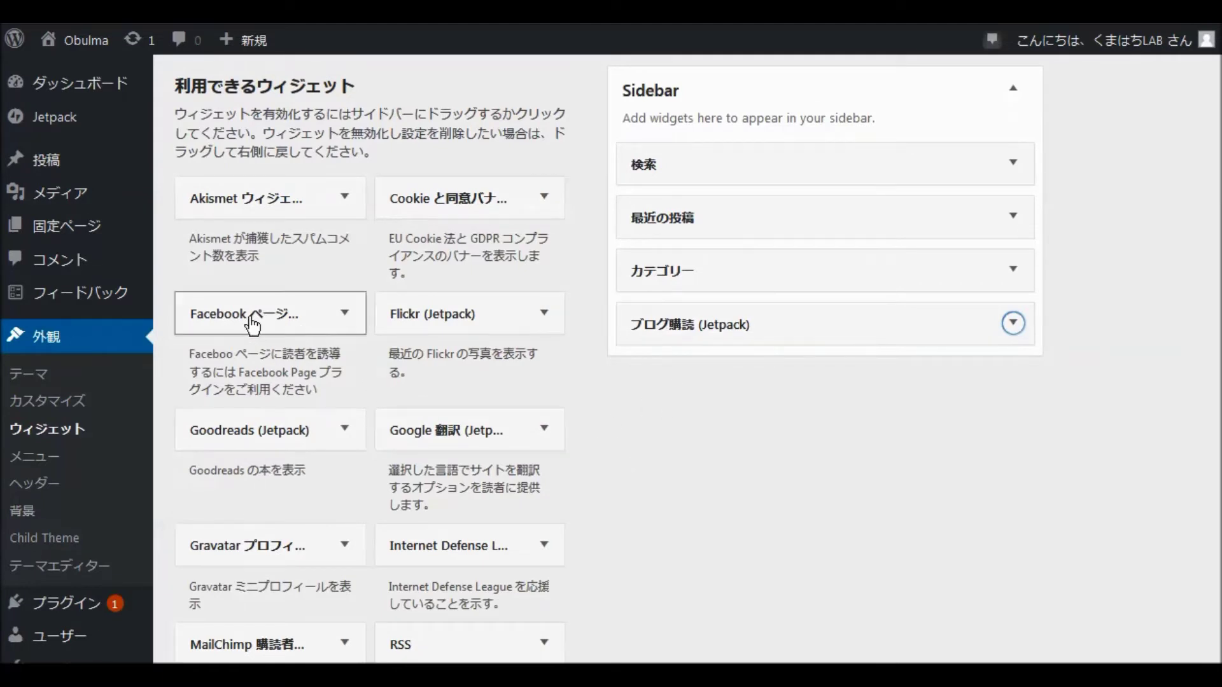
pyautogui.moveTo(245, 323); pyautogui.dragTo(773, 382)
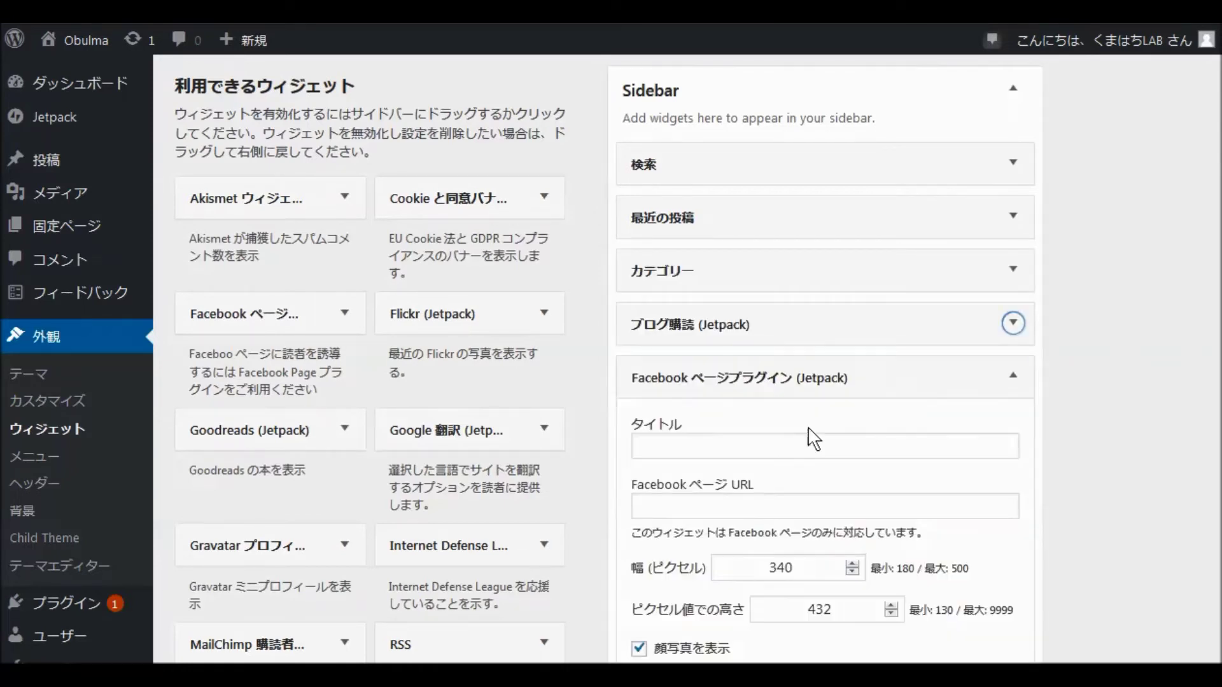
# - Set the width (幅) of the Facebook ページプラグイン (Jetpack) widget to 330 pixels
pyautogui.scroll(-2, 869, 439)
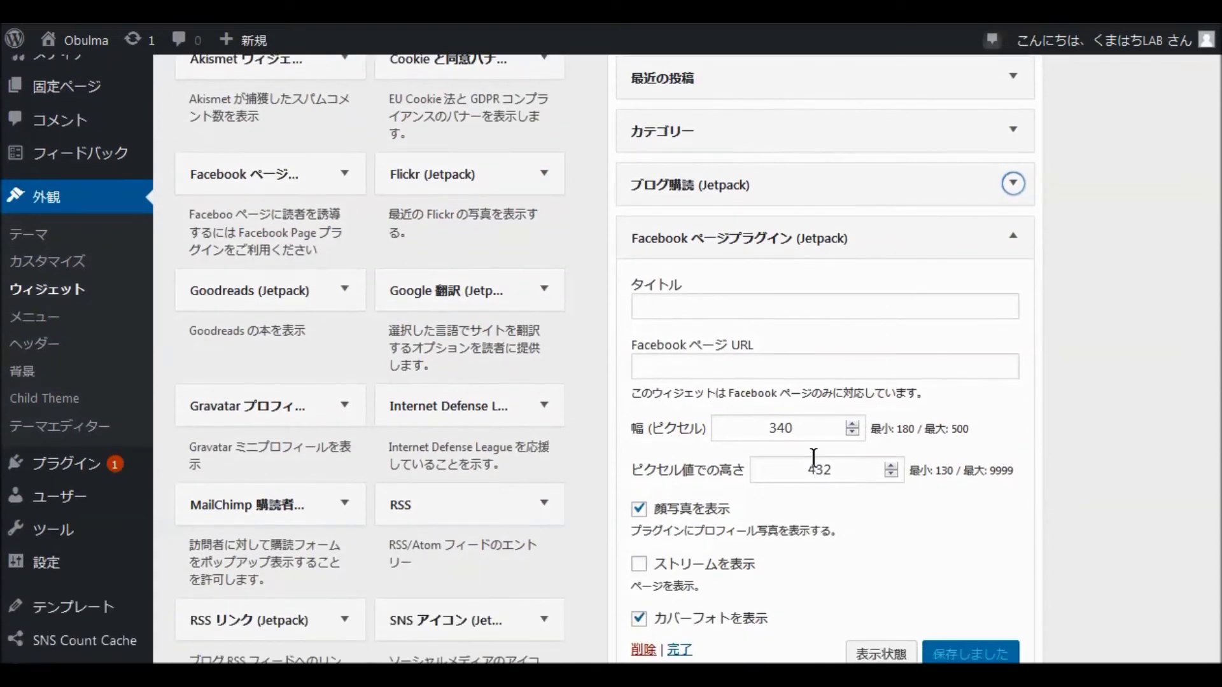
pyautogui.moveTo(796, 427); pyautogui.dragTo(737, 427)
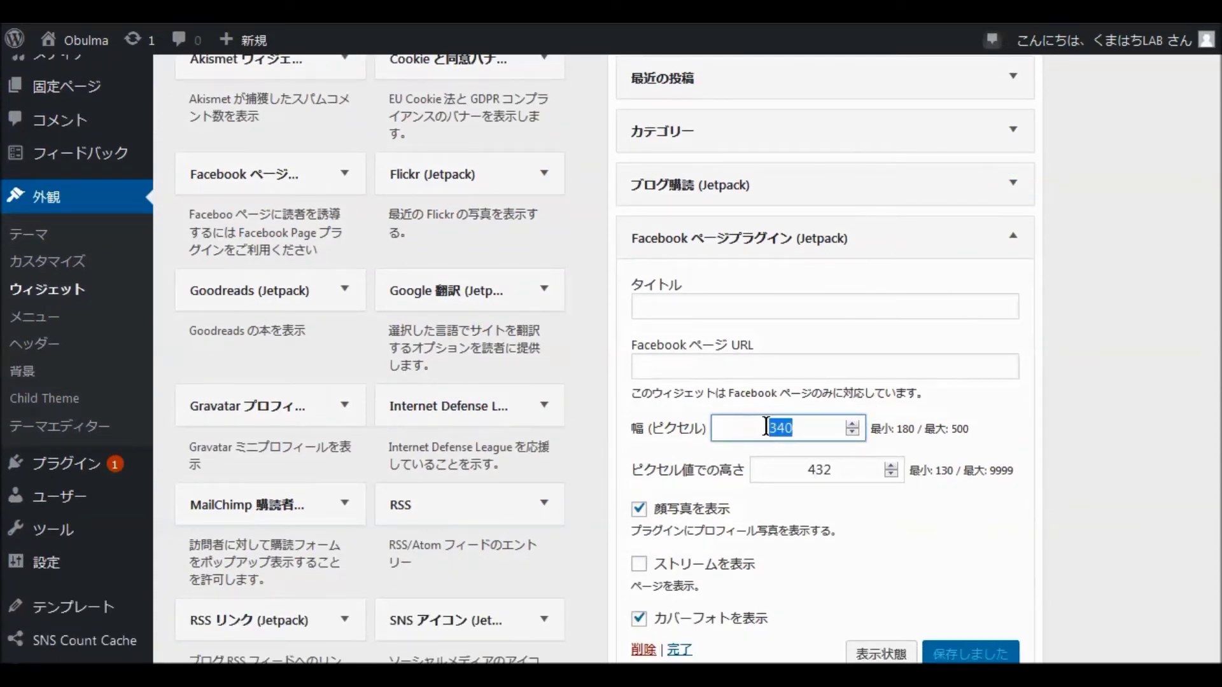
pyautogui.write('33')
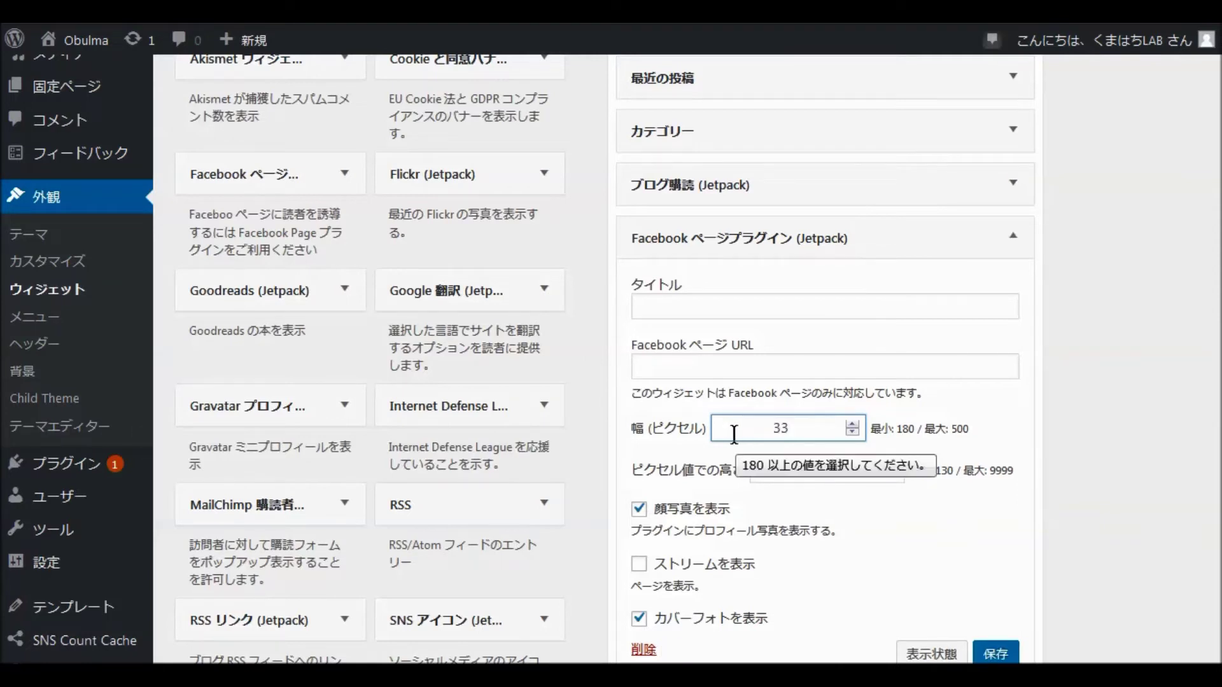
pyautogui.write('0')
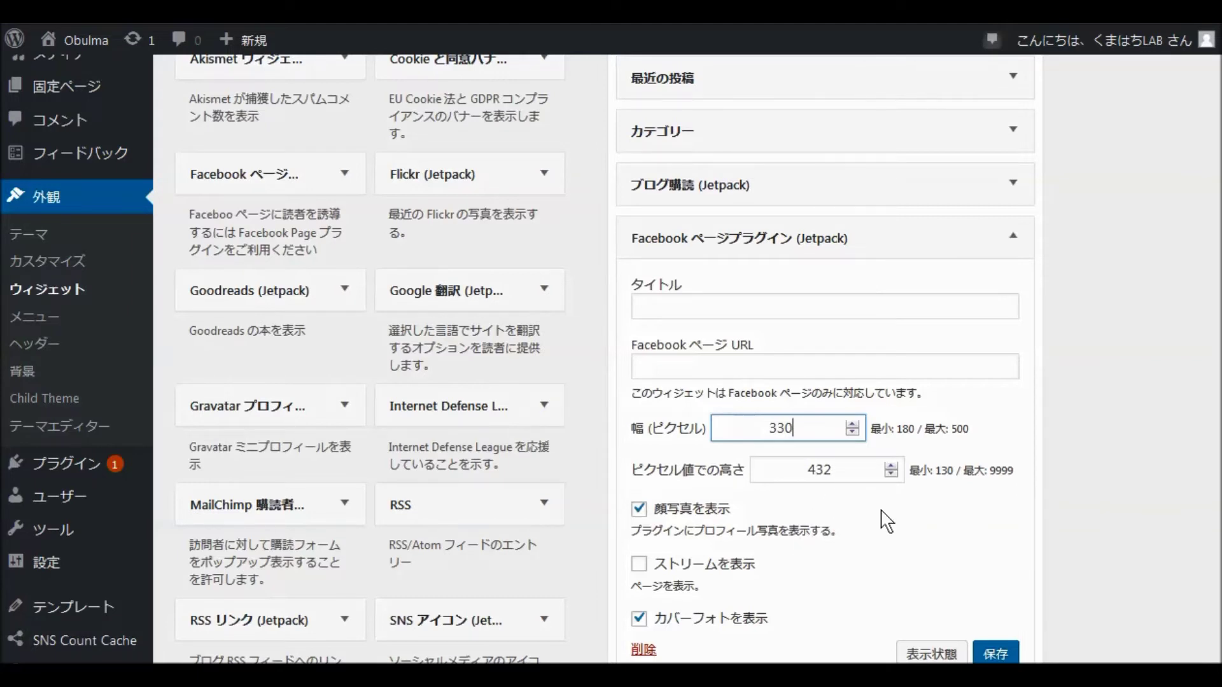
pyautogui.scroll(-2, 888, 509)
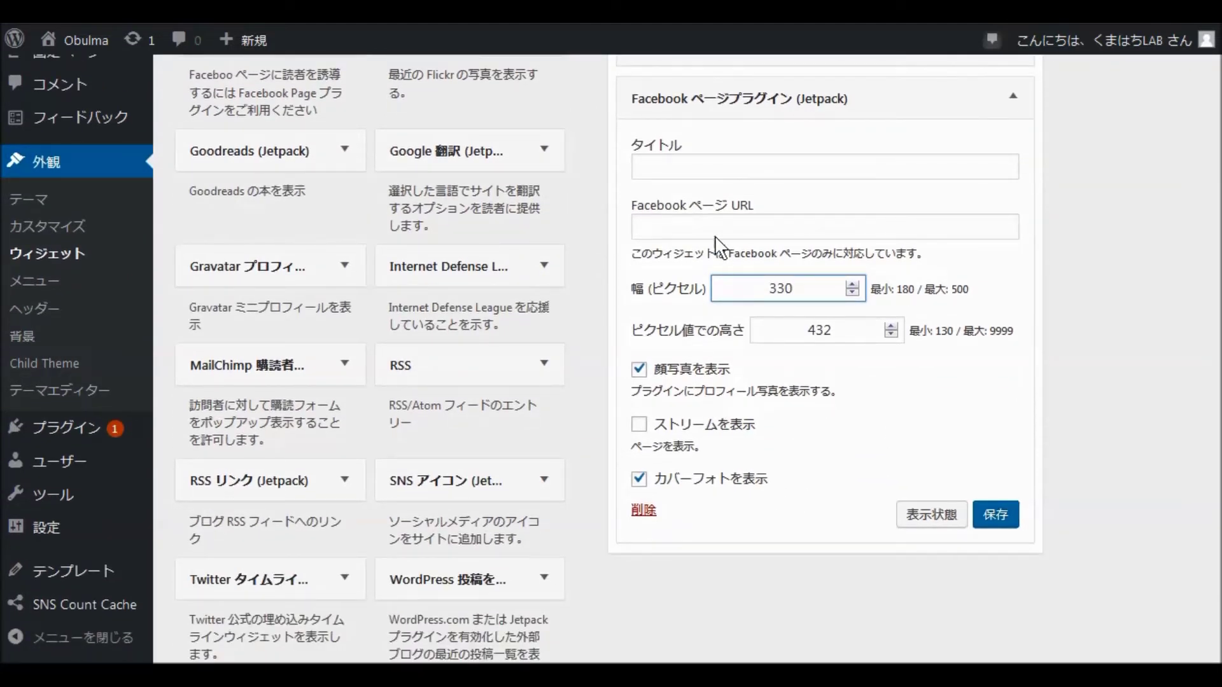
pyautogui.click(667, 164)
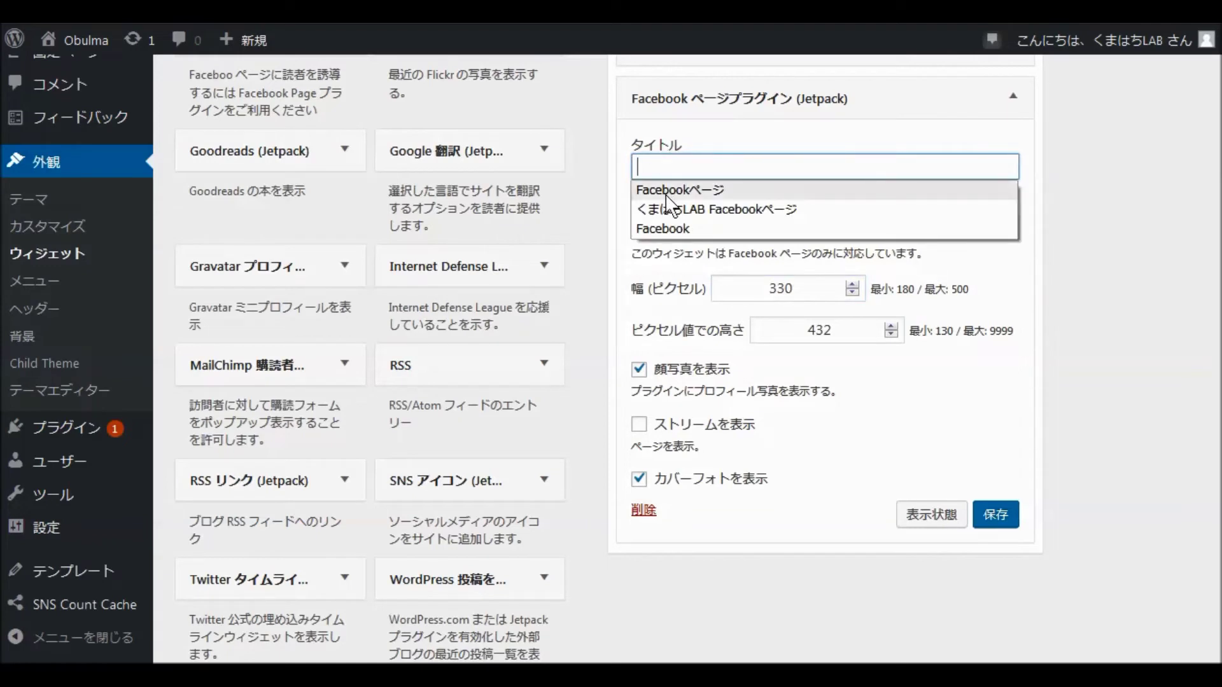
pyautogui.click(666, 191)
pyautogui.click(673, 229)
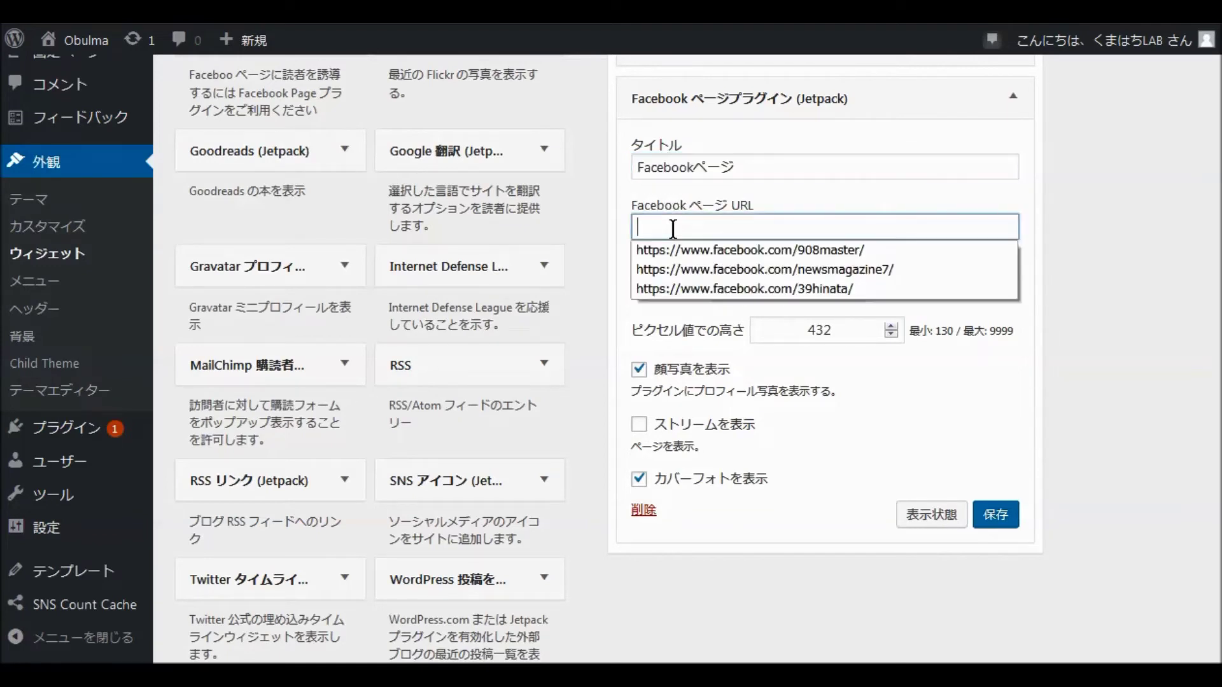
pyautogui.click(681, 254)
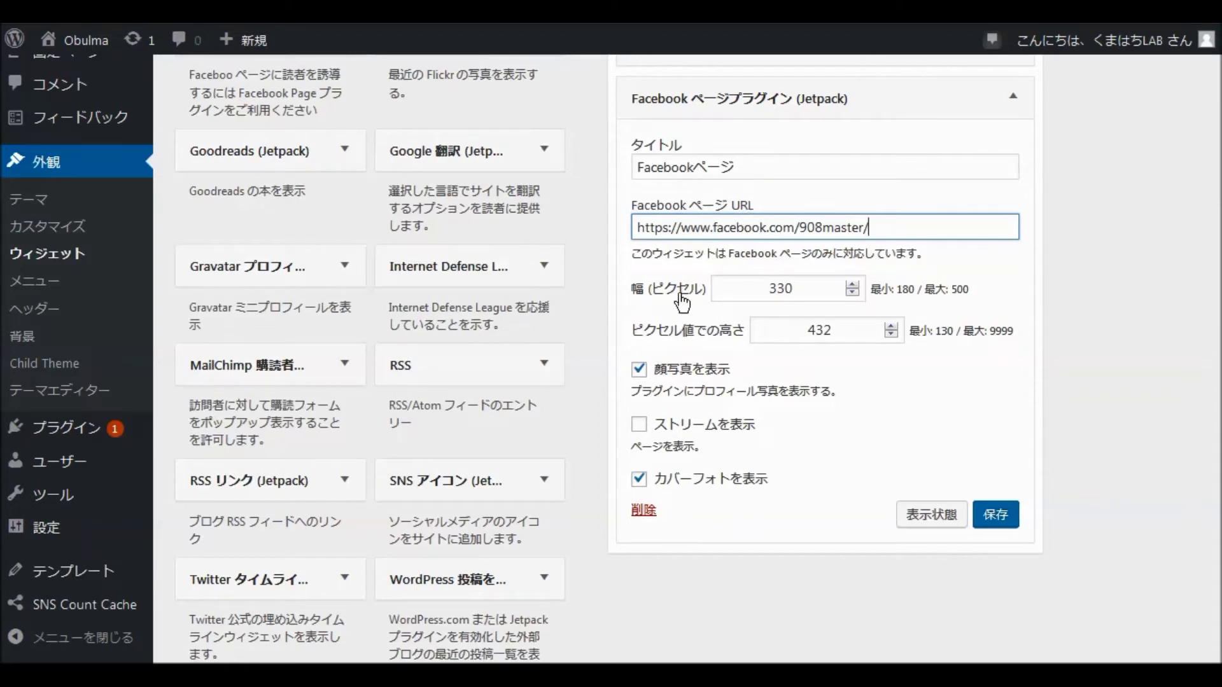
# - Enable ストリームを表示 and disable 顔写真を表示 in the Facebook widget, then save and collapse it
pyautogui.click(638, 425)
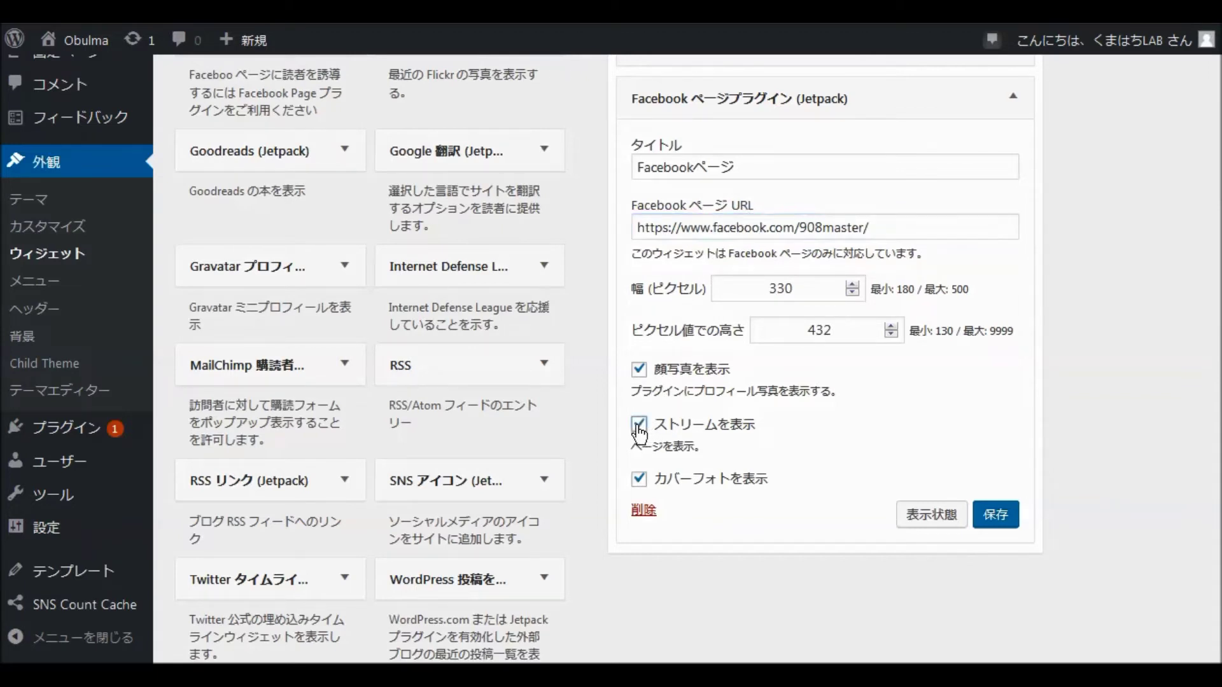
pyautogui.click(639, 372)
pyautogui.click(1003, 521)
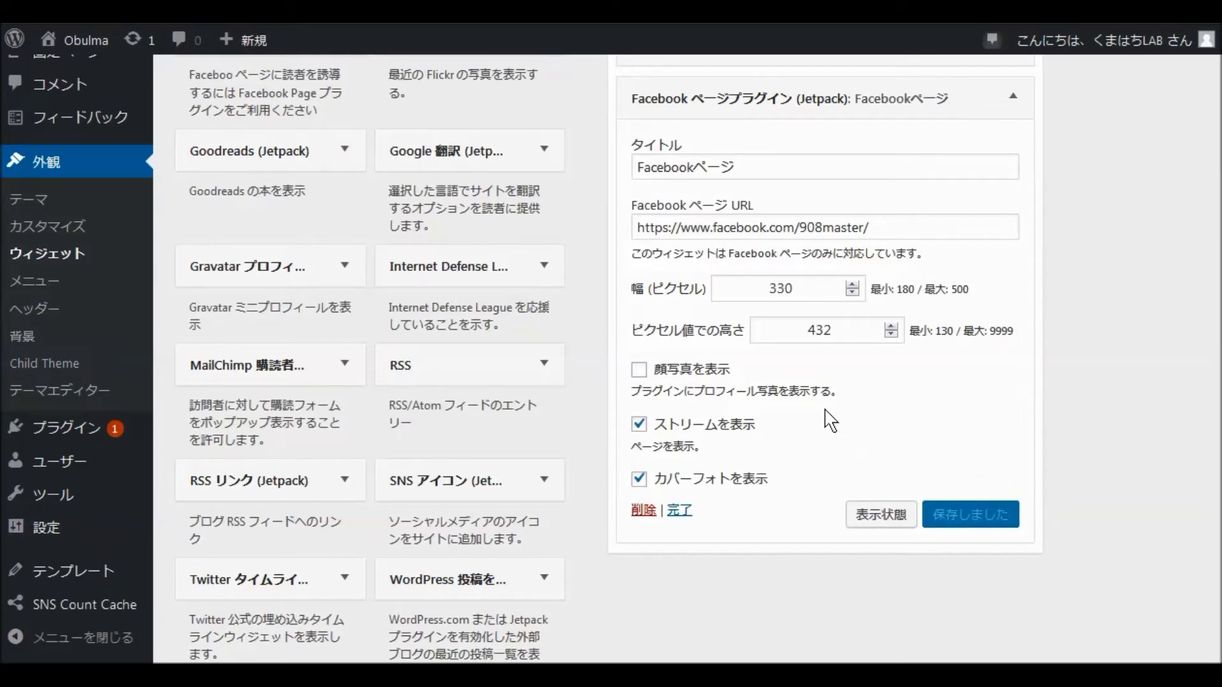
pyautogui.scroll(2, 902, 395)
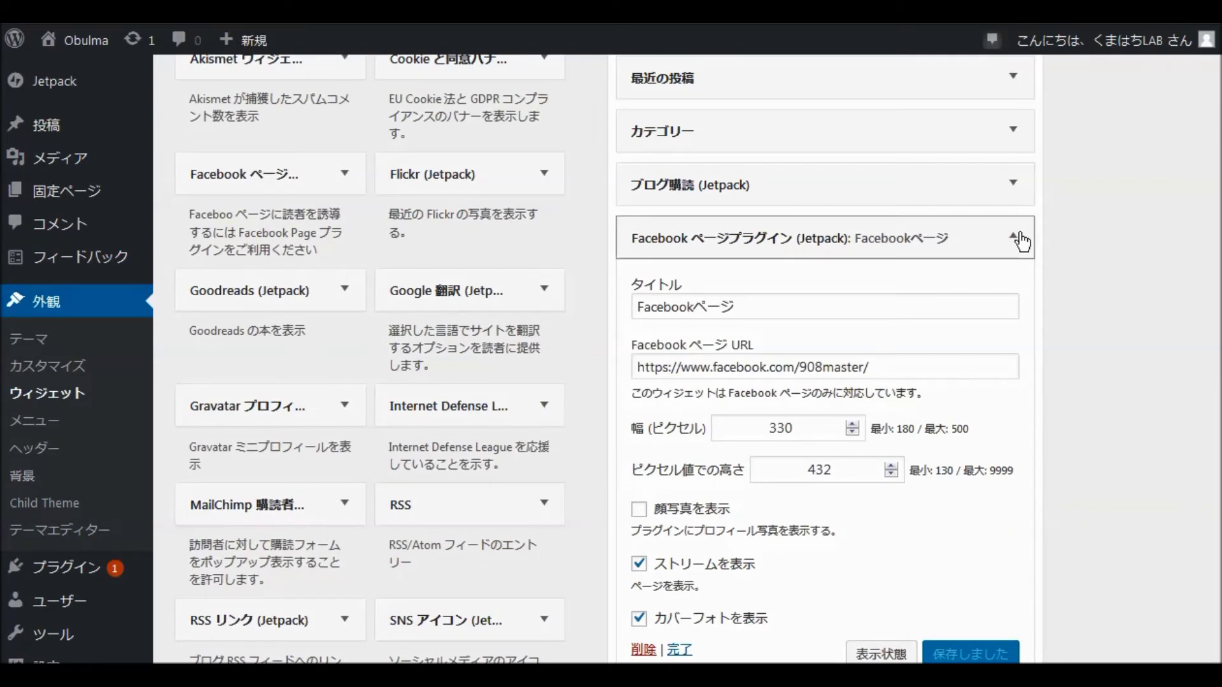
pyautogui.click(1014, 242)
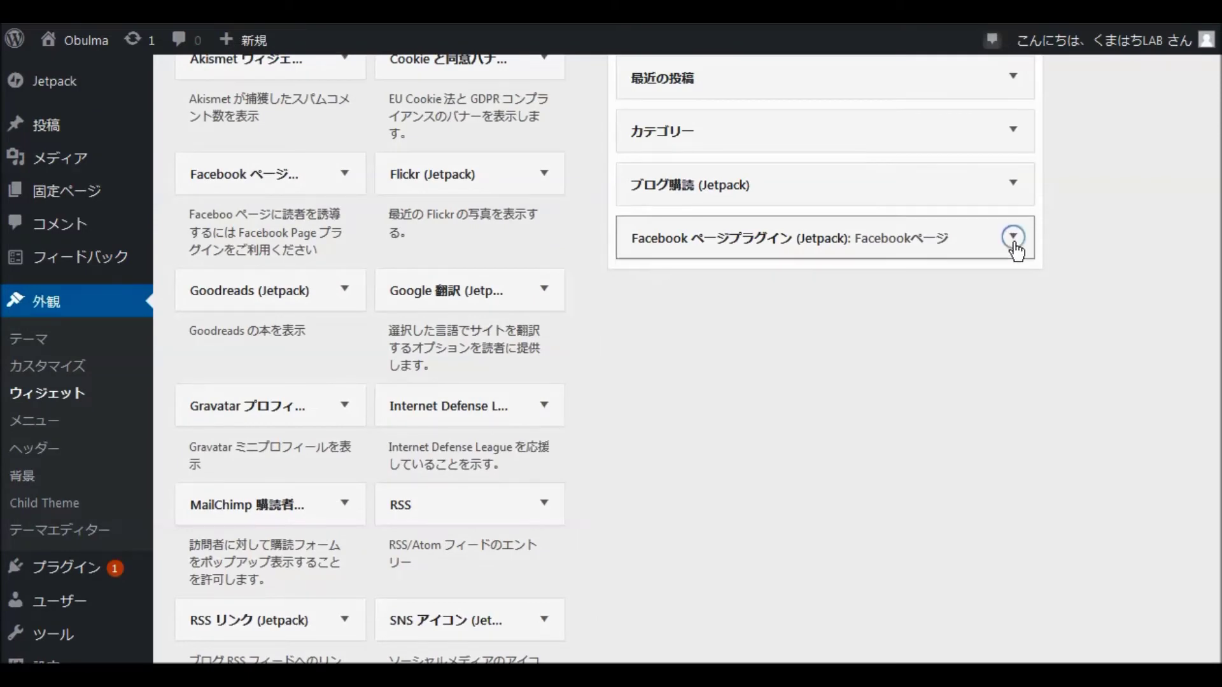
# - Open the Obulma site's front page in a new browser tab and switch to it
pyautogui.scroll(3, 655, 414)
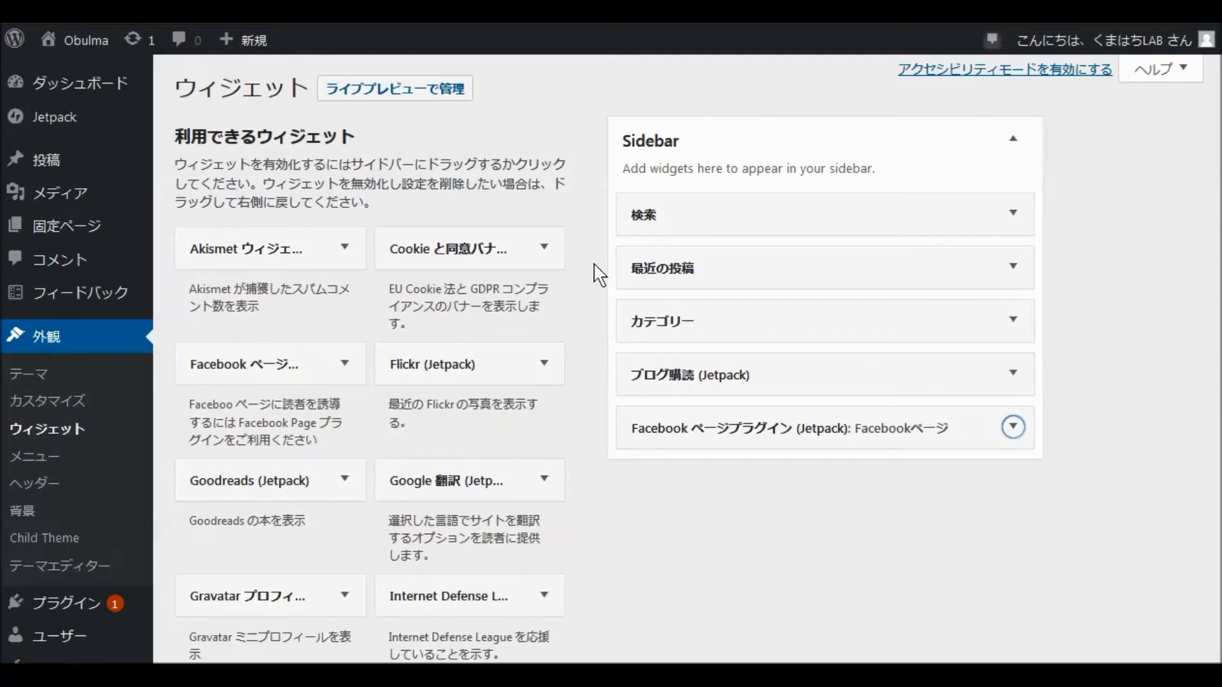
pyautogui.scroll(-1, 586, 290)
pyautogui.scroll(-2, 585, 289)
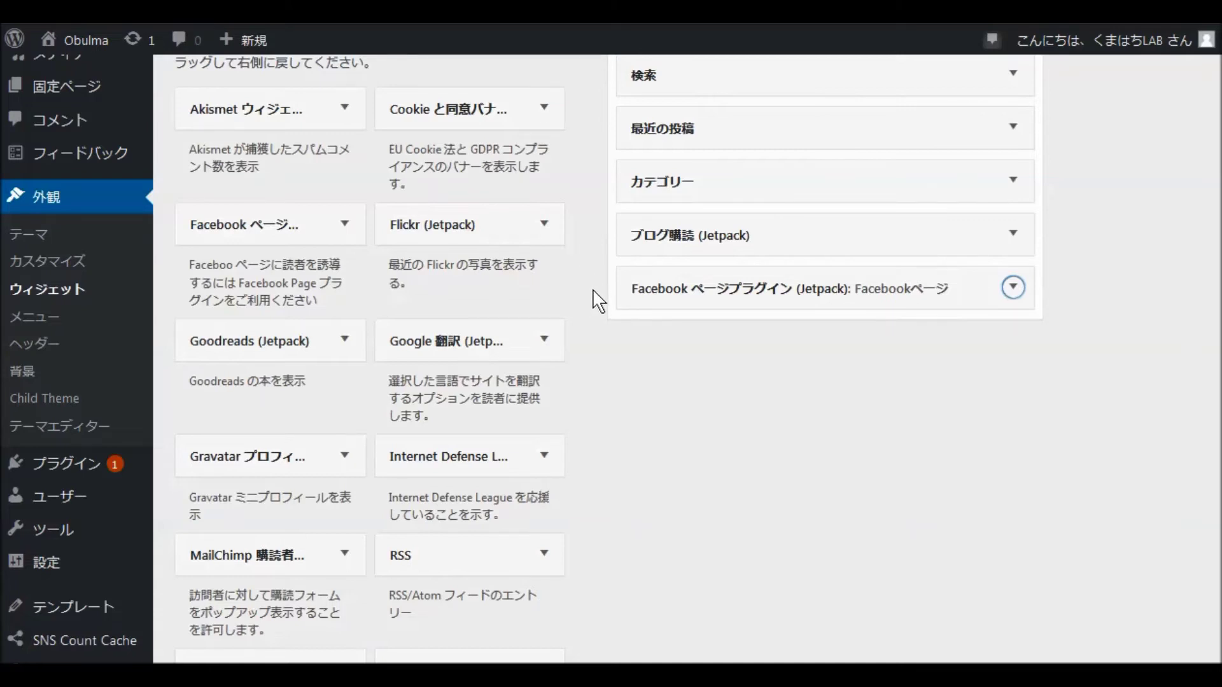
pyautogui.scroll(3, 598, 299)
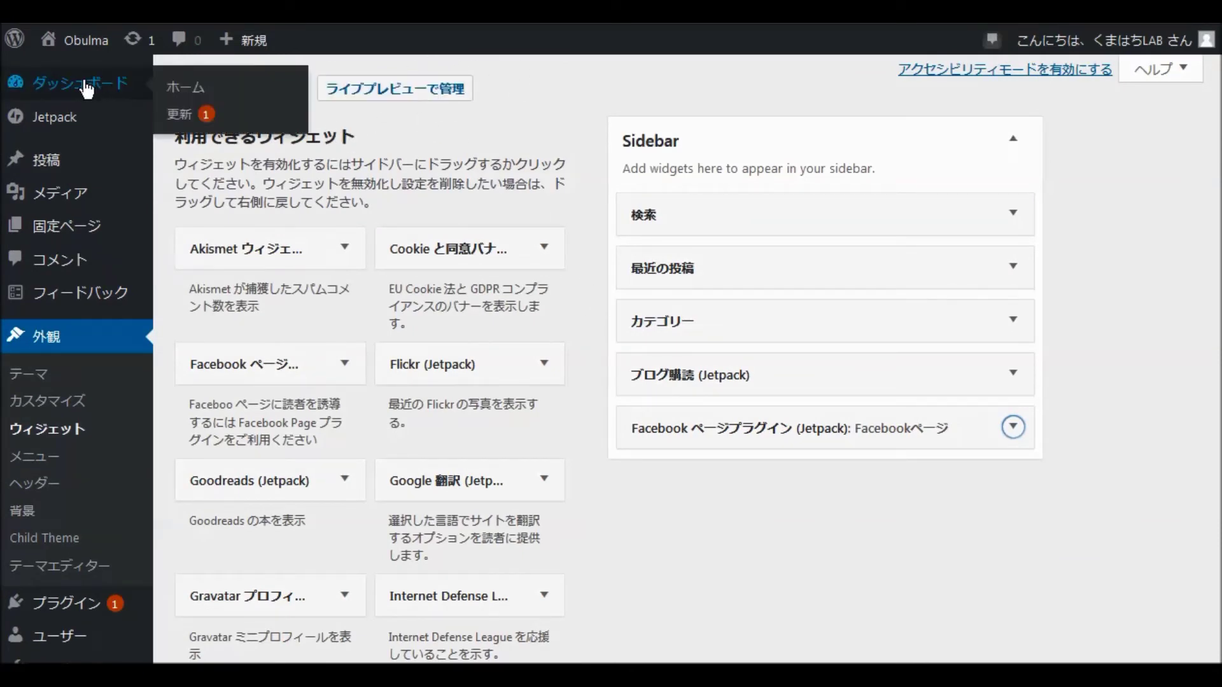
pyautogui.rightClick(72, 53)
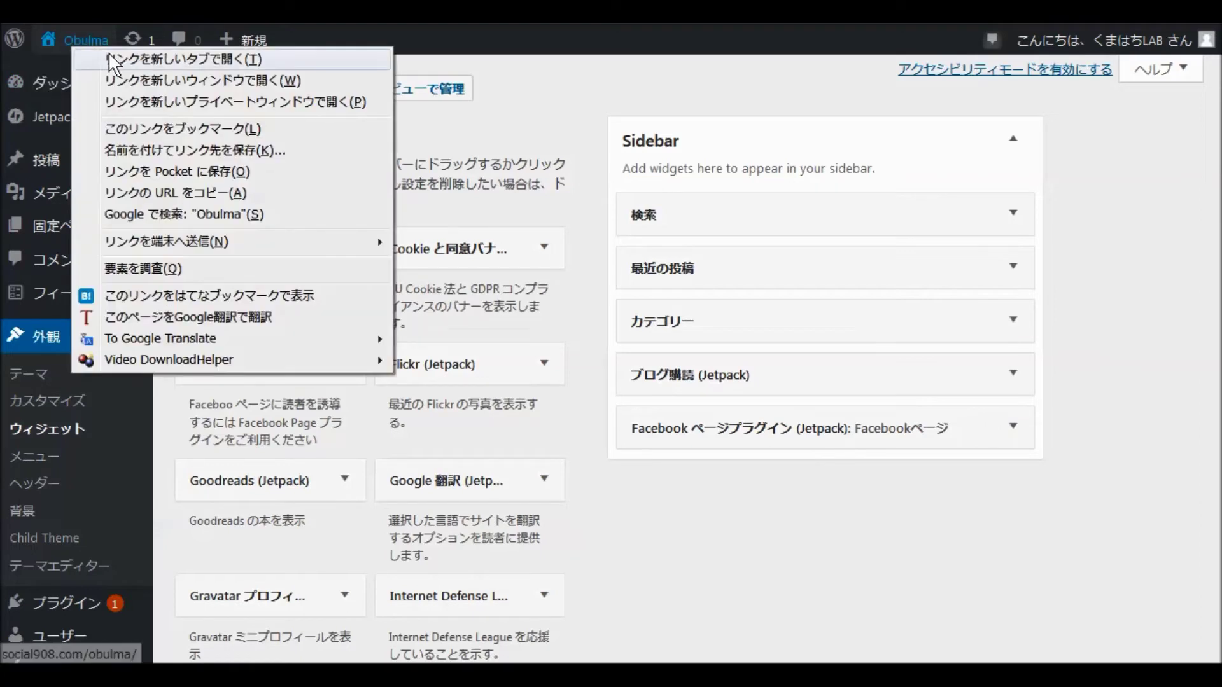
pyautogui.click(108, 52)
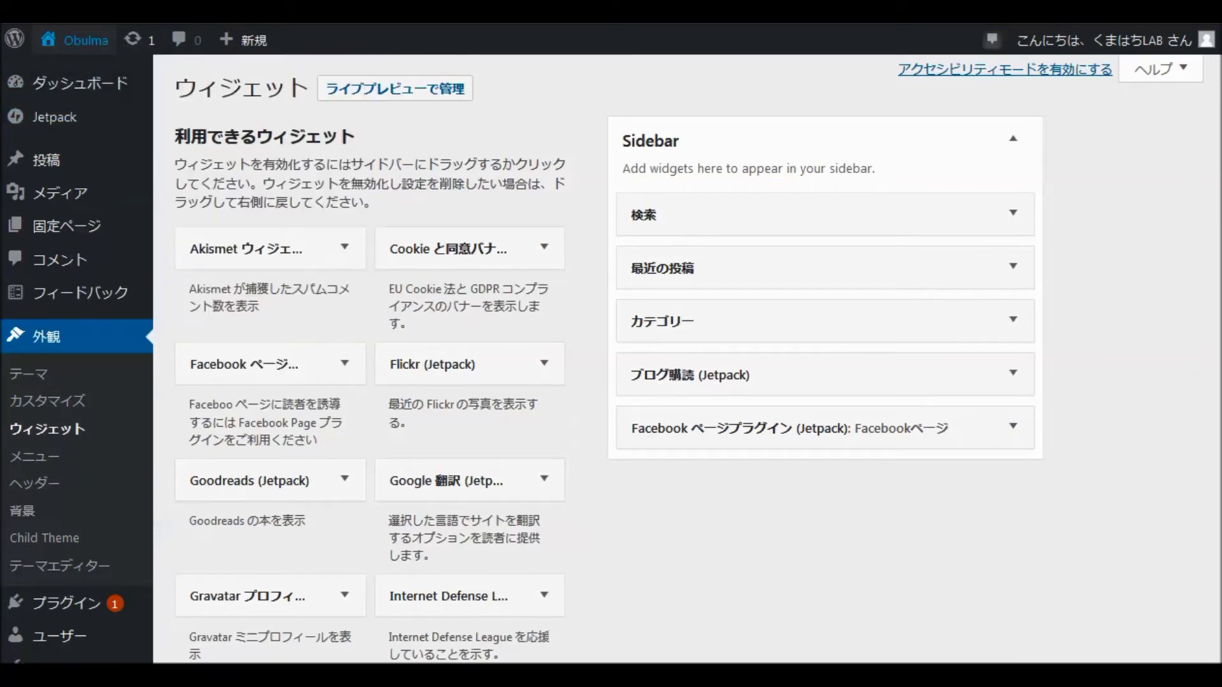
pyautogui.hotkey('ctrl', 'Tab')
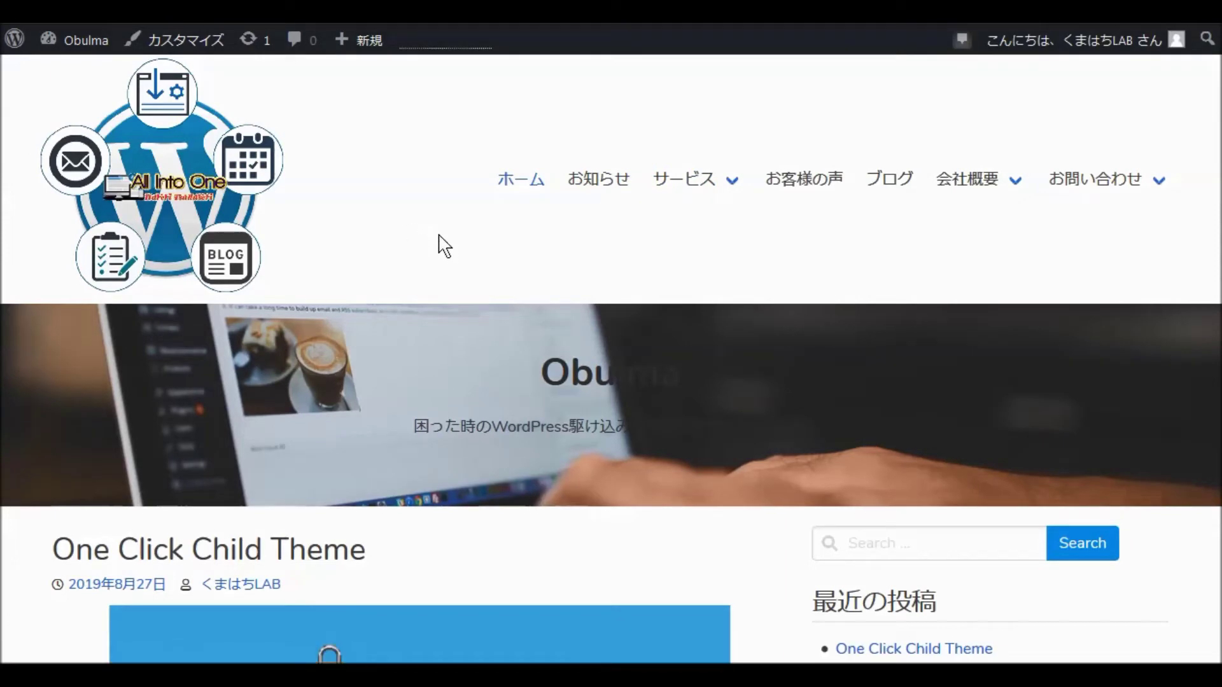
# - Examine the sidebar widgets on the front page, from the search box to the Facebook page feed
pyautogui.scroll(-6, 439, 241)
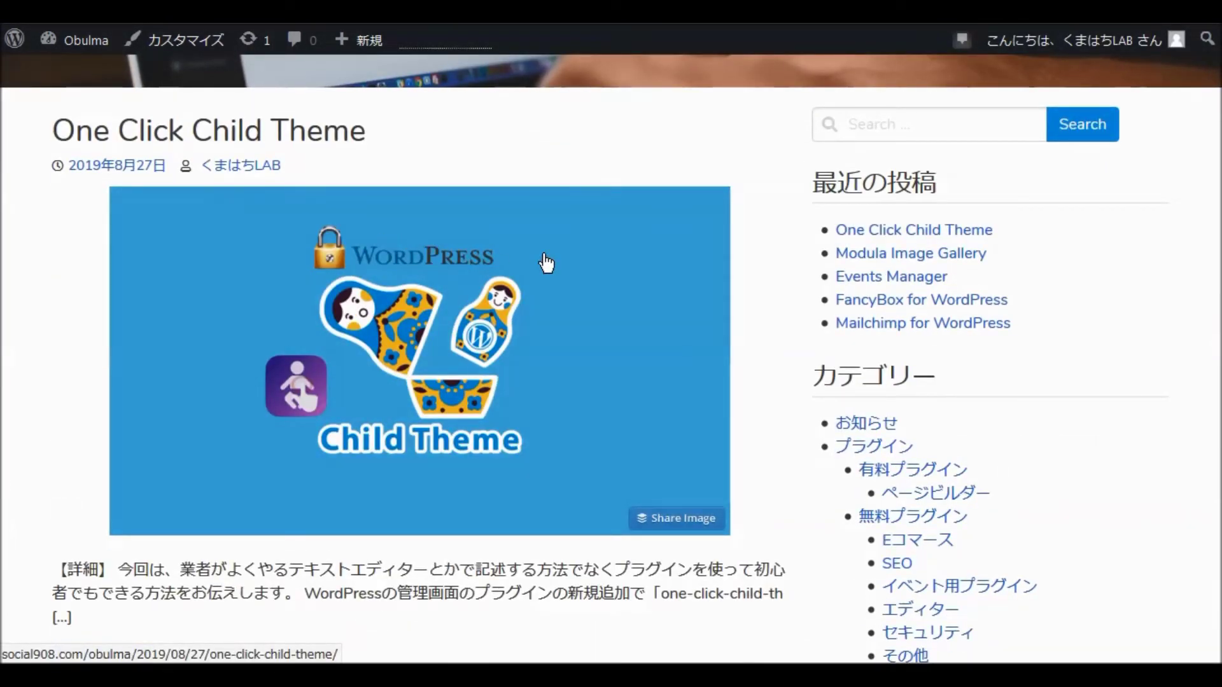
pyautogui.scroll(-8, 546, 262)
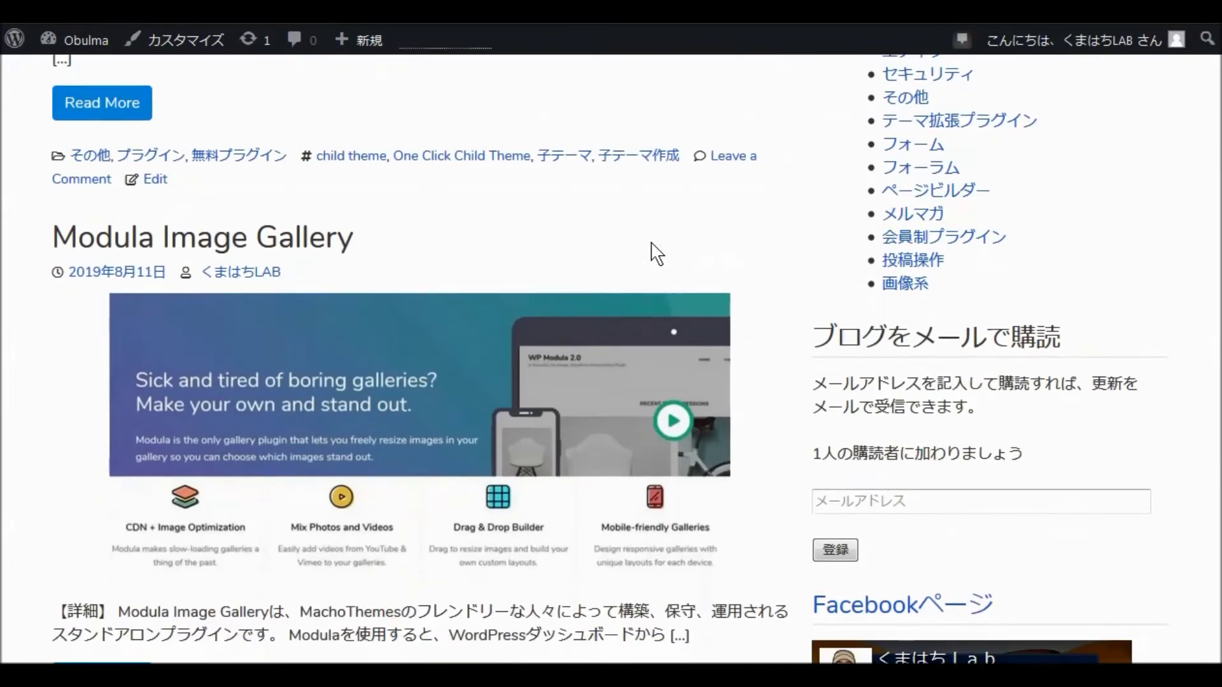
pyautogui.scroll(-8, 713, 242)
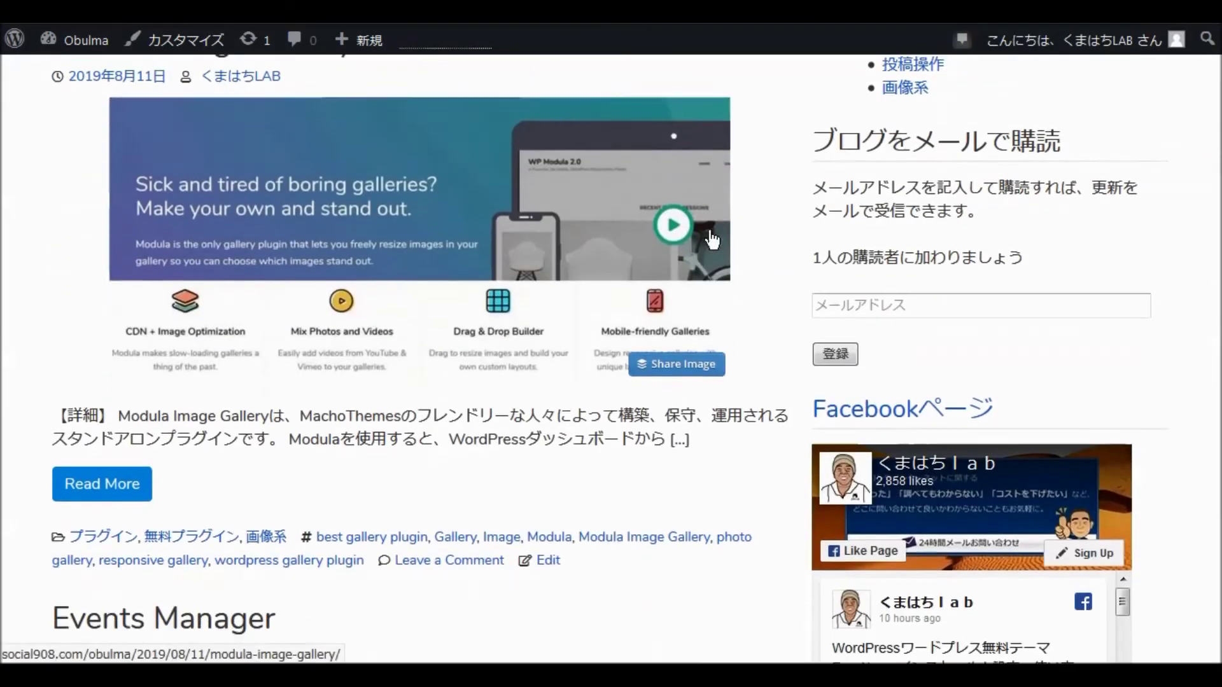
pyautogui.scroll(-2, 711, 239)
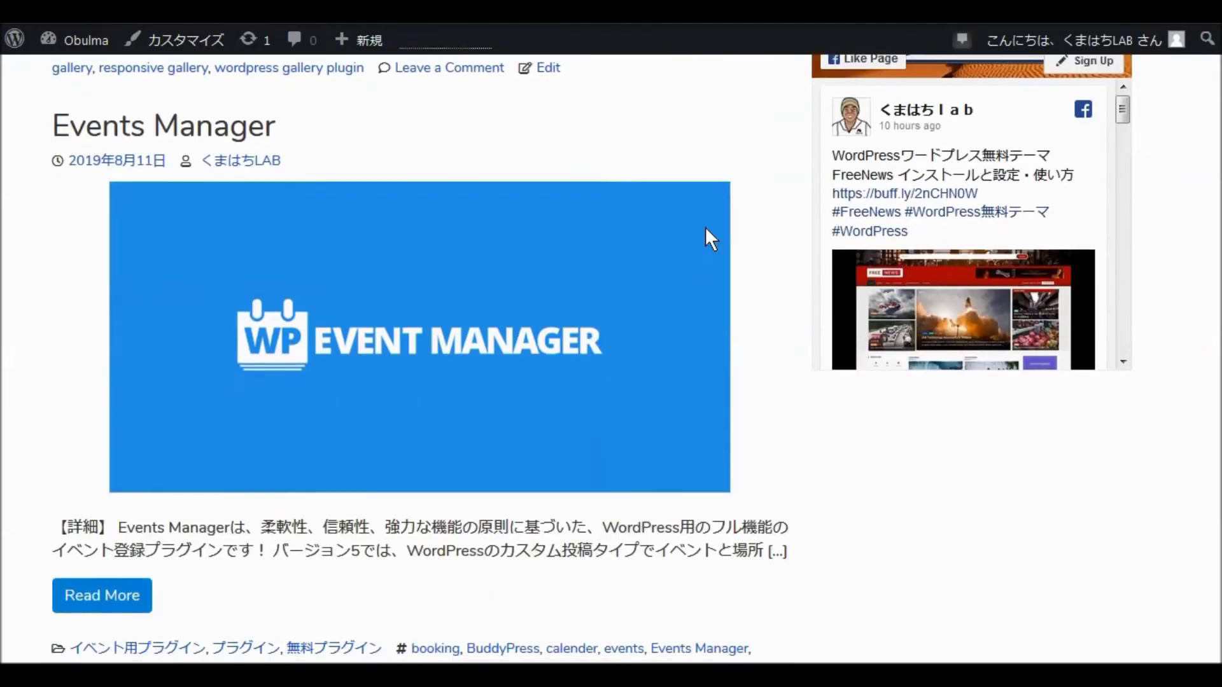
pyautogui.scroll(4, 709, 240)
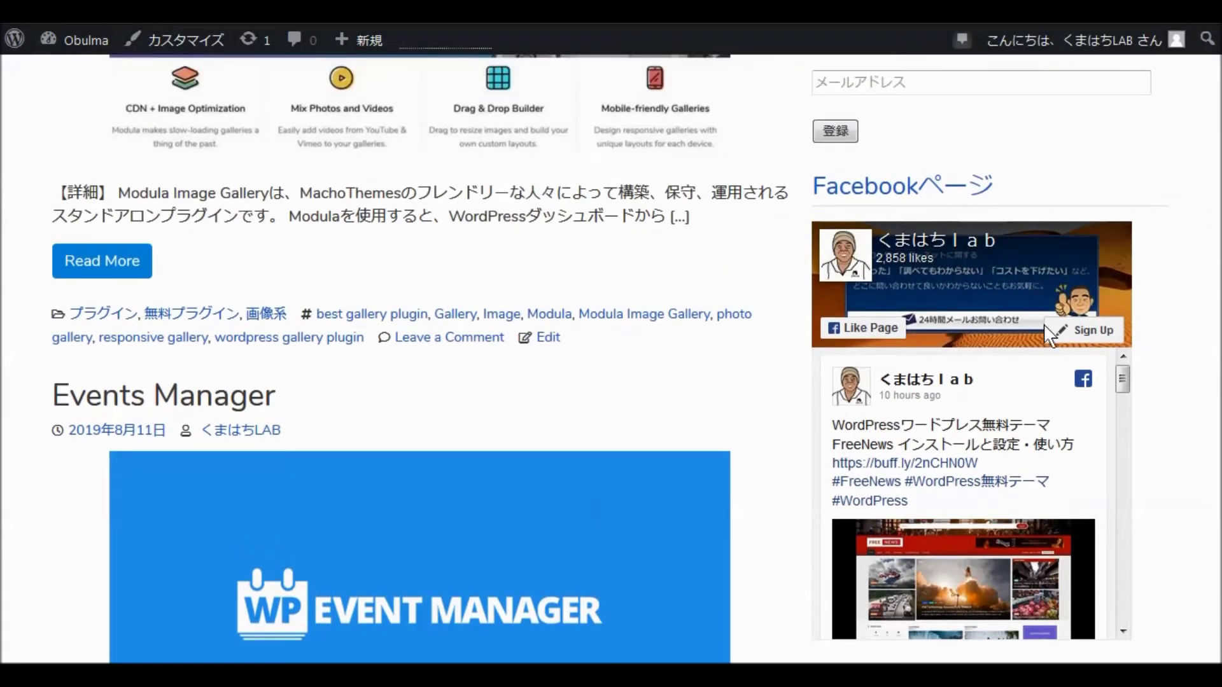
pyautogui.scroll(-1, 1138, 471)
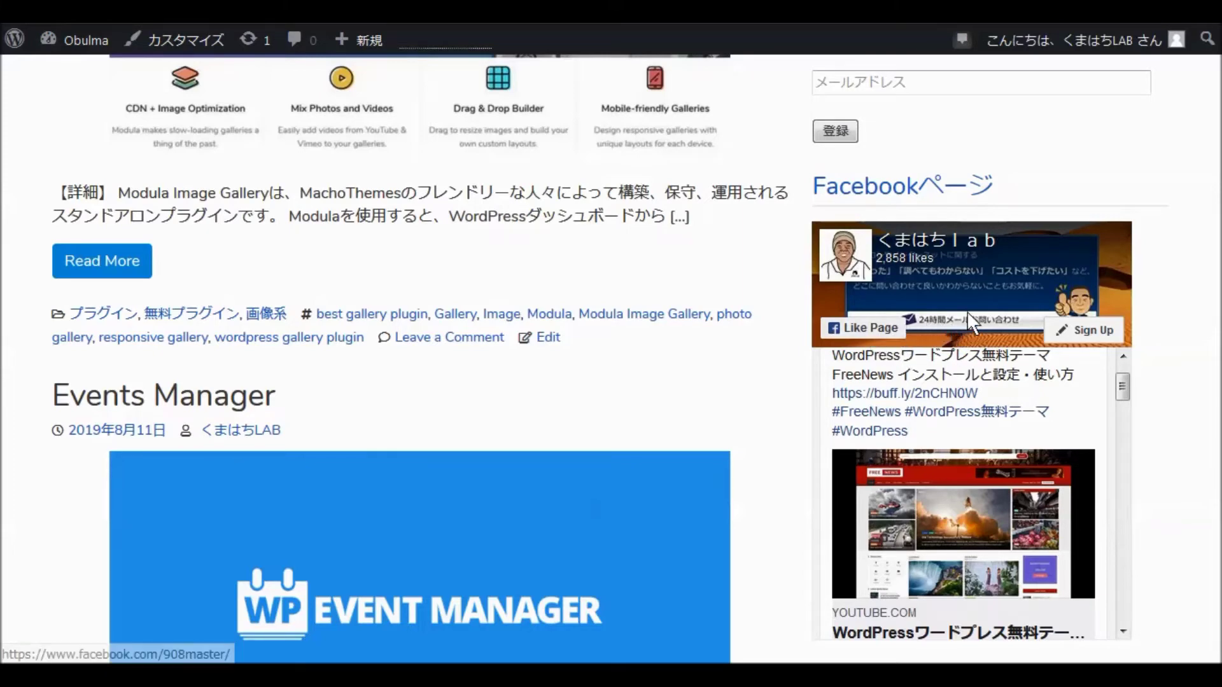
# - Examine the front page's post list down to the pagination and the footer
pyautogui.scroll(-10, 1183, 304)
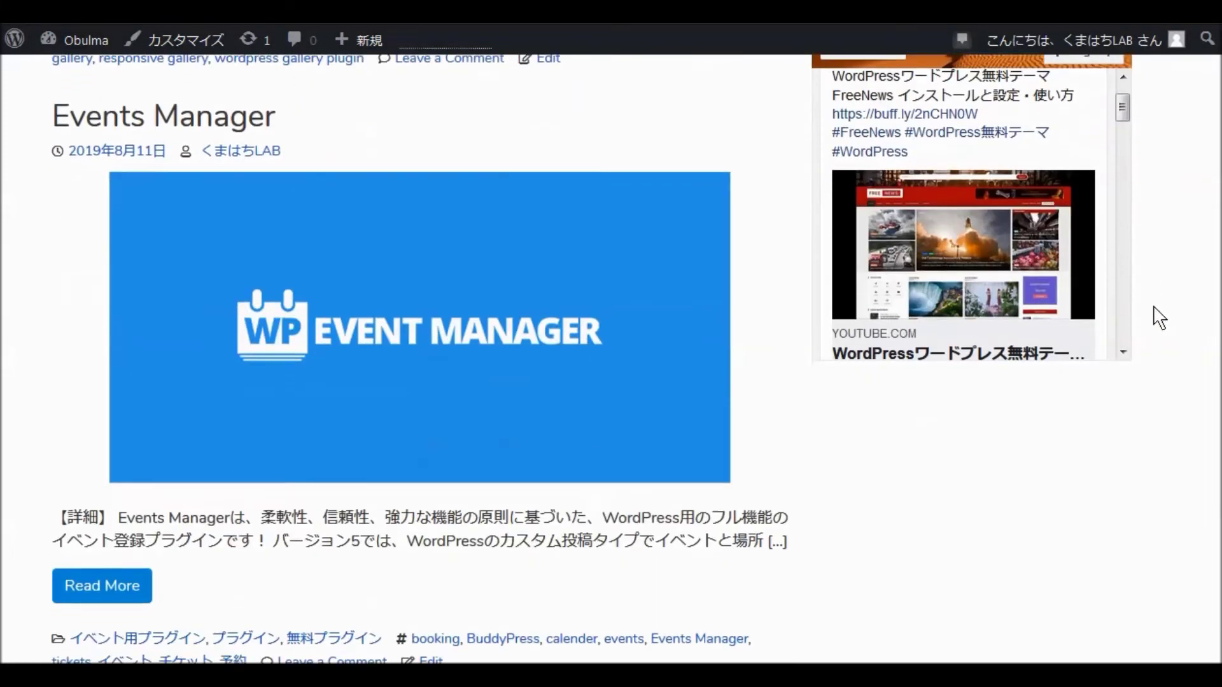
pyautogui.scroll(-20, 1156, 320)
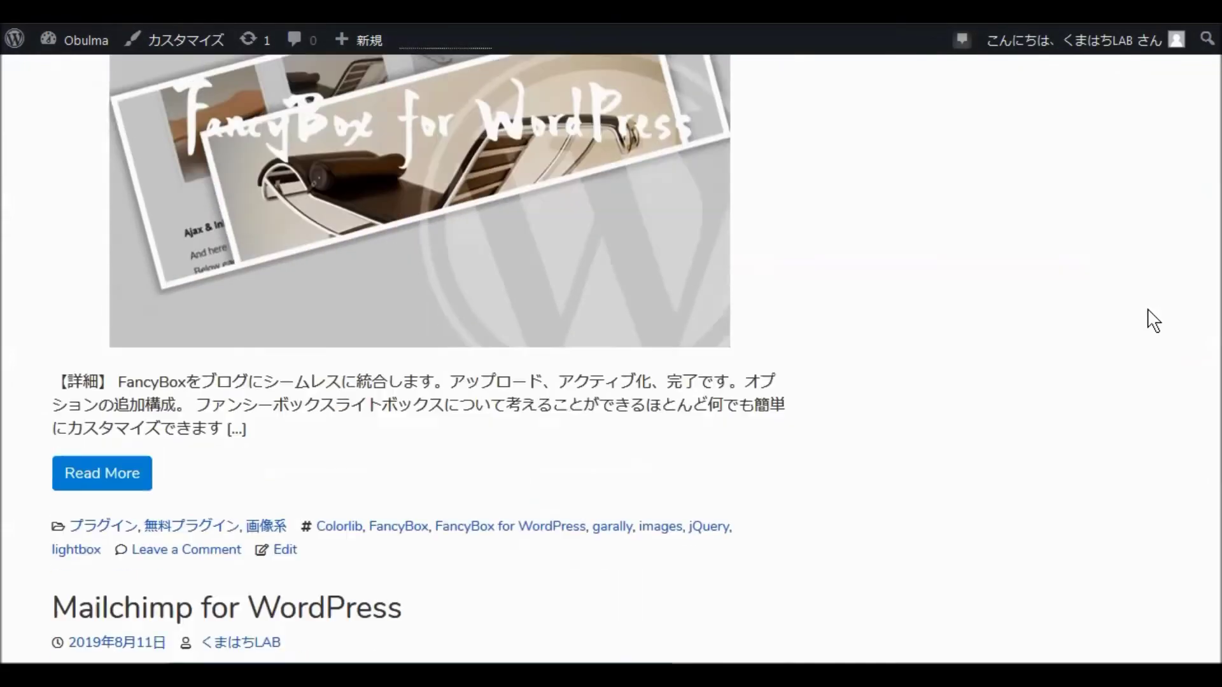
pyautogui.scroll(-15, 1154, 320)
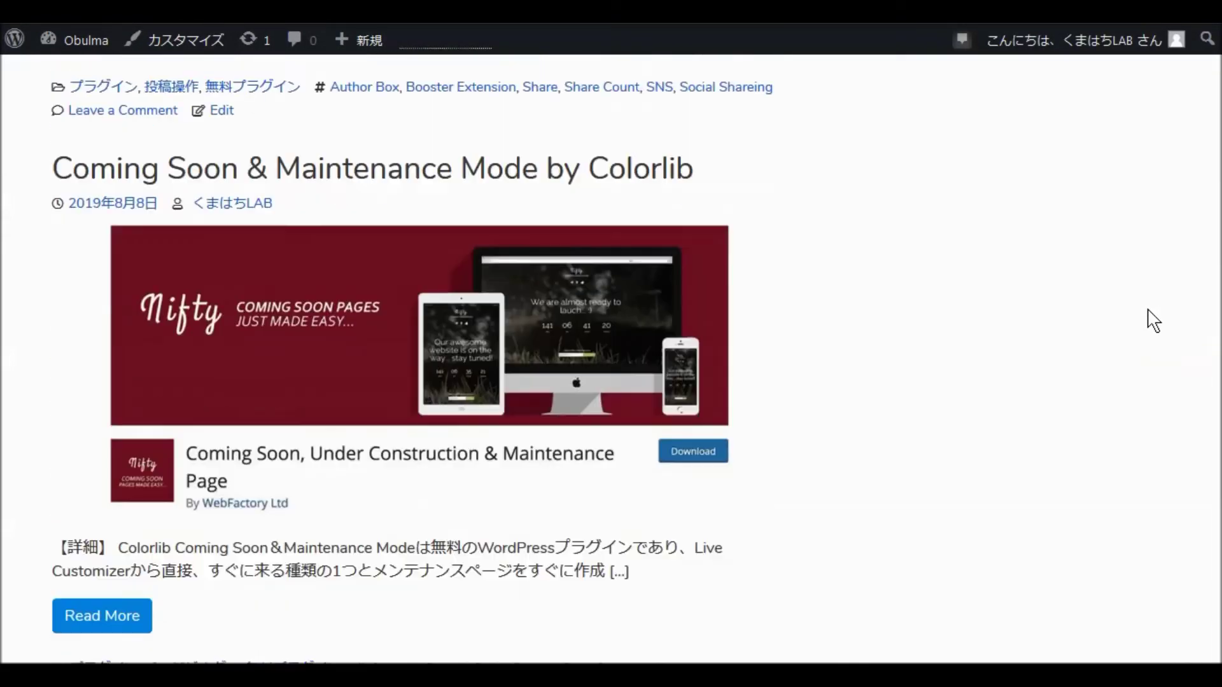
pyautogui.scroll(-15, 1154, 320)
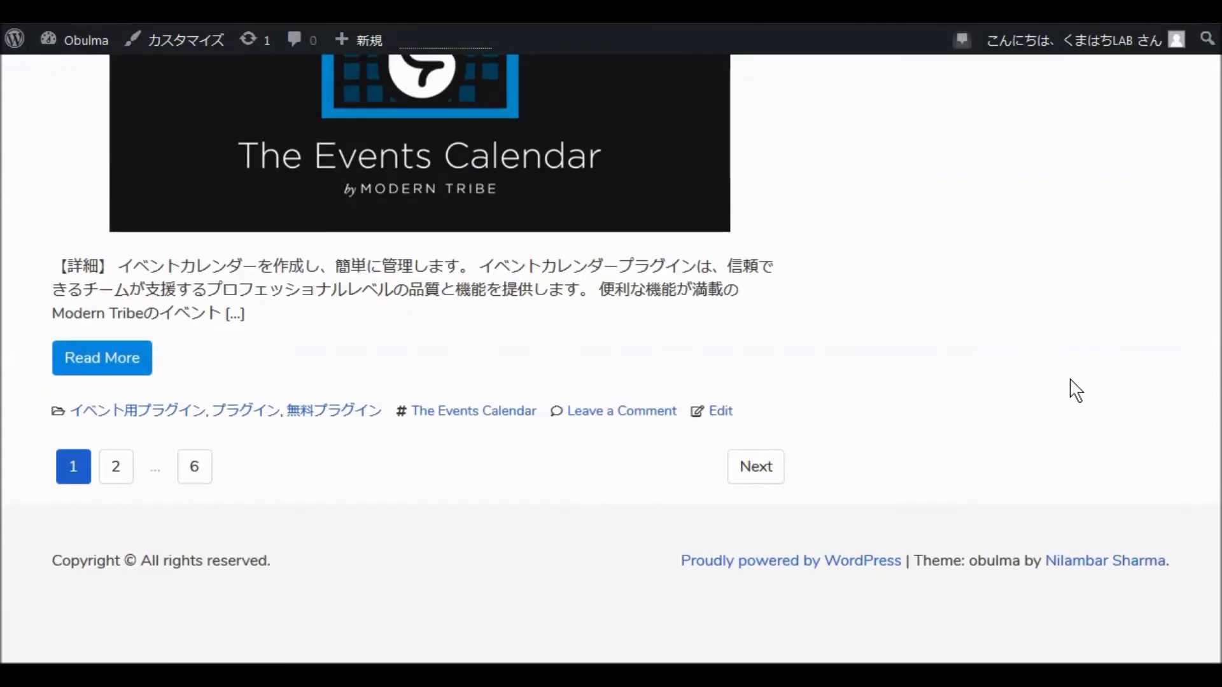
pyautogui.scroll(4, 1076, 390)
pyautogui.scroll(15, 1077, 392)
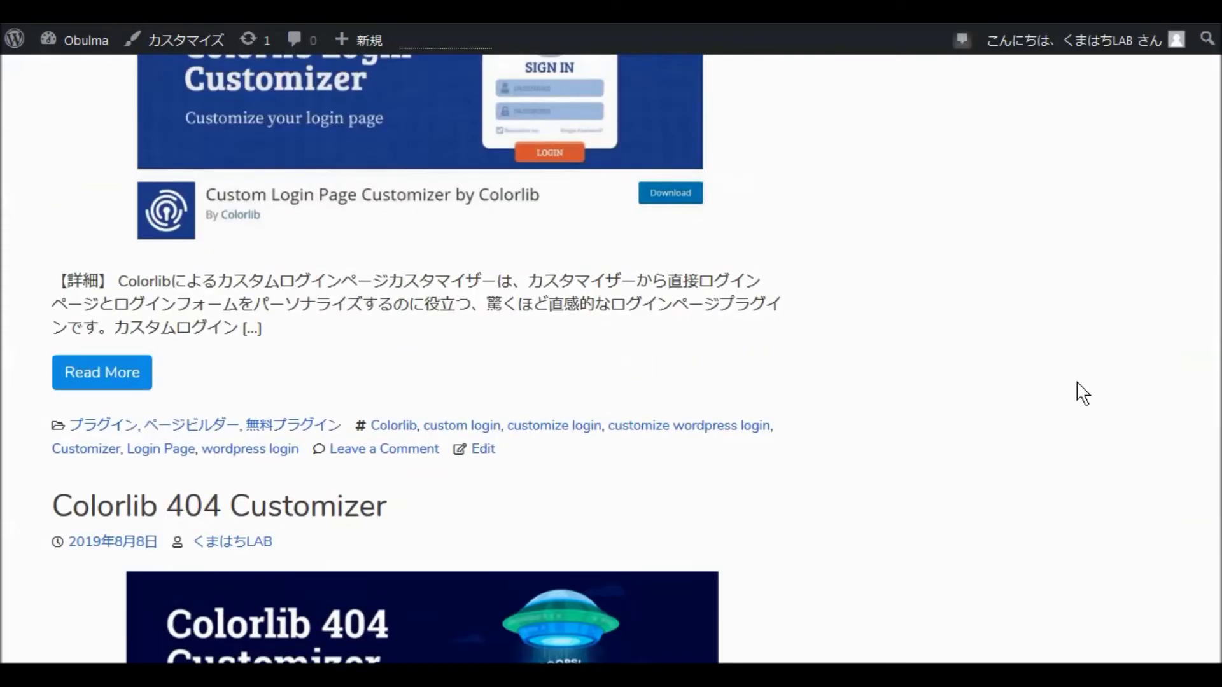
pyautogui.scroll(-15, 1082, 395)
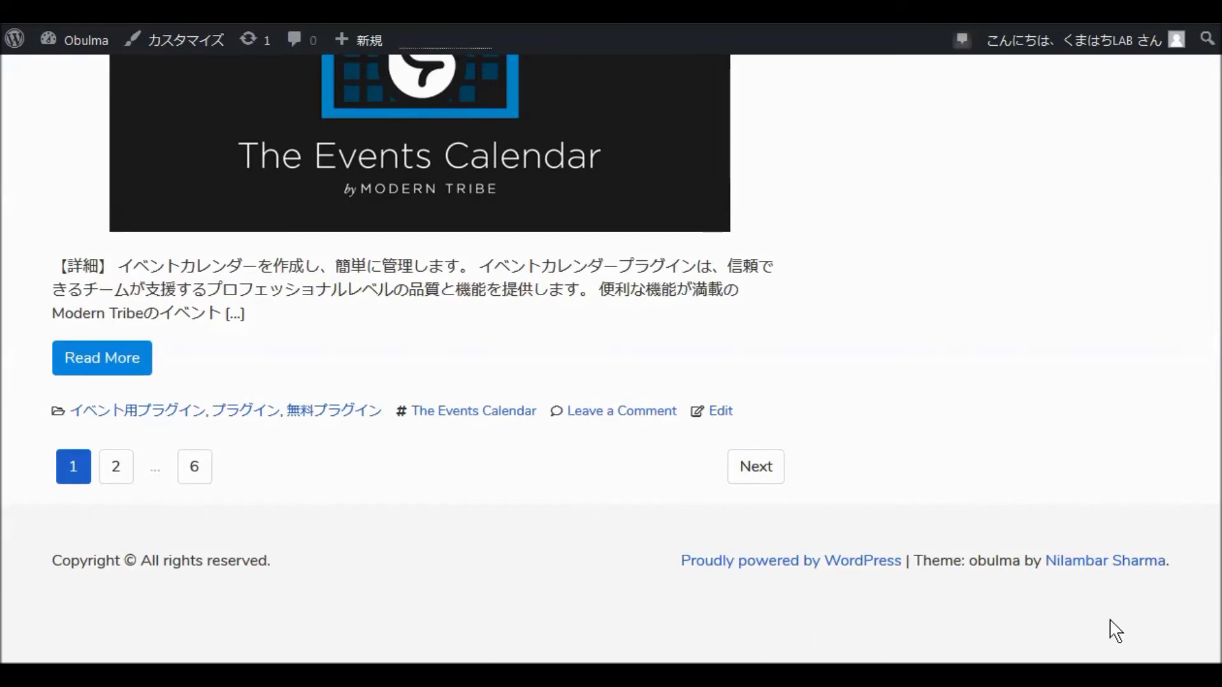
# - Return to the beginning of the front page and review the header image and the first sidebar widgets
pyautogui.scroll(20, 859, 376)
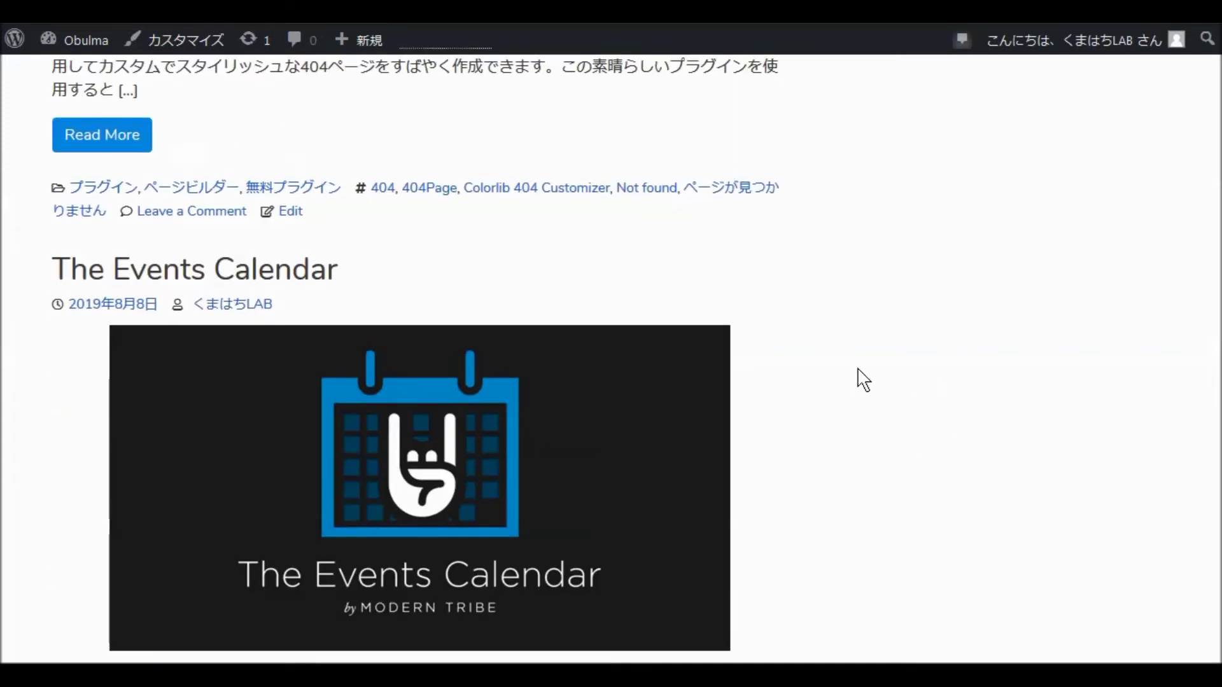
pyautogui.scroll(20, 865, 375)
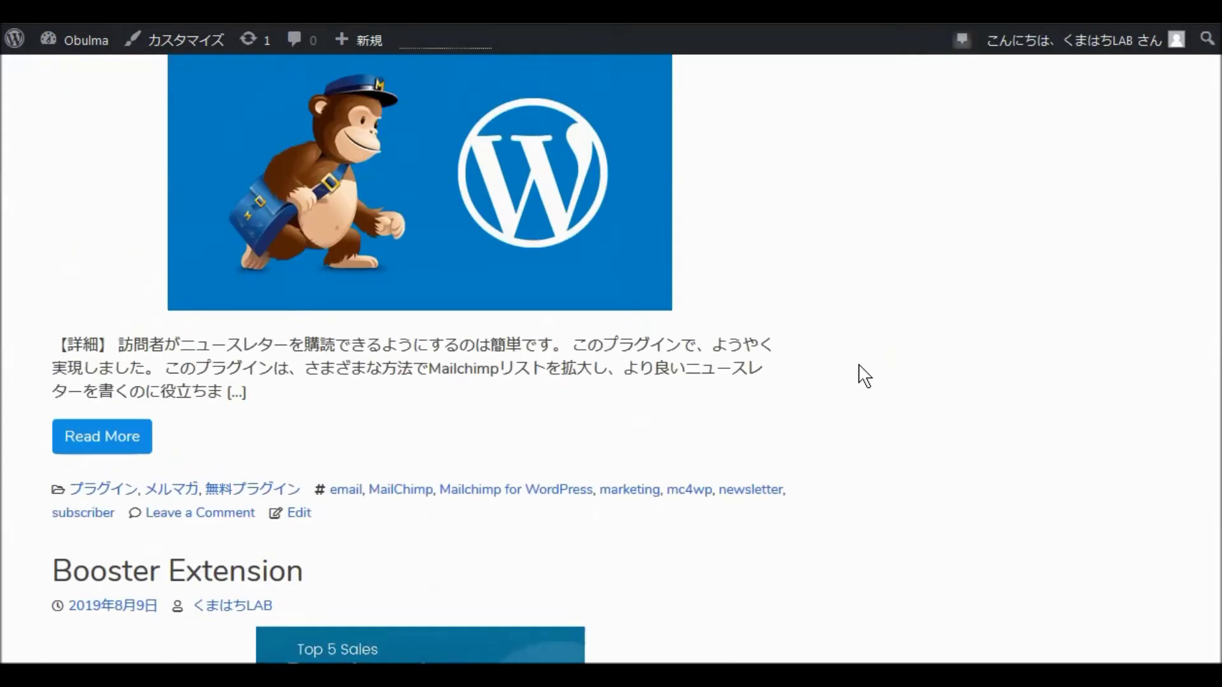
pyautogui.scroll(20, 818, 346)
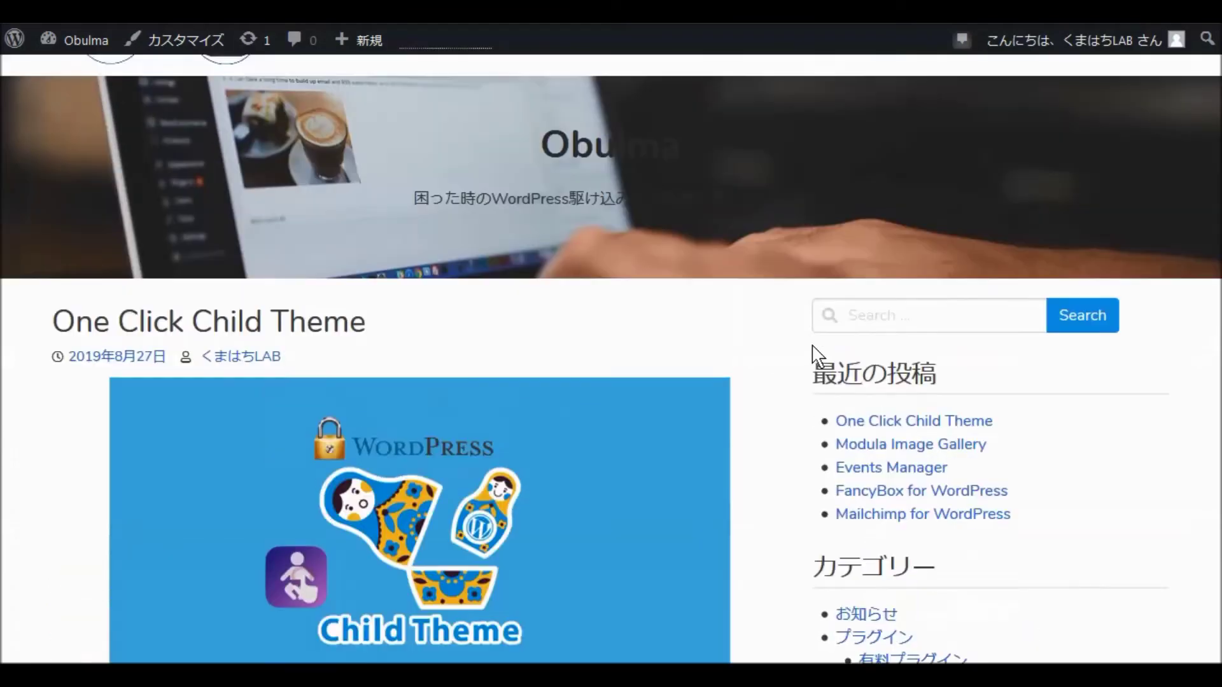
pyautogui.scroll(-2, 792, 357)
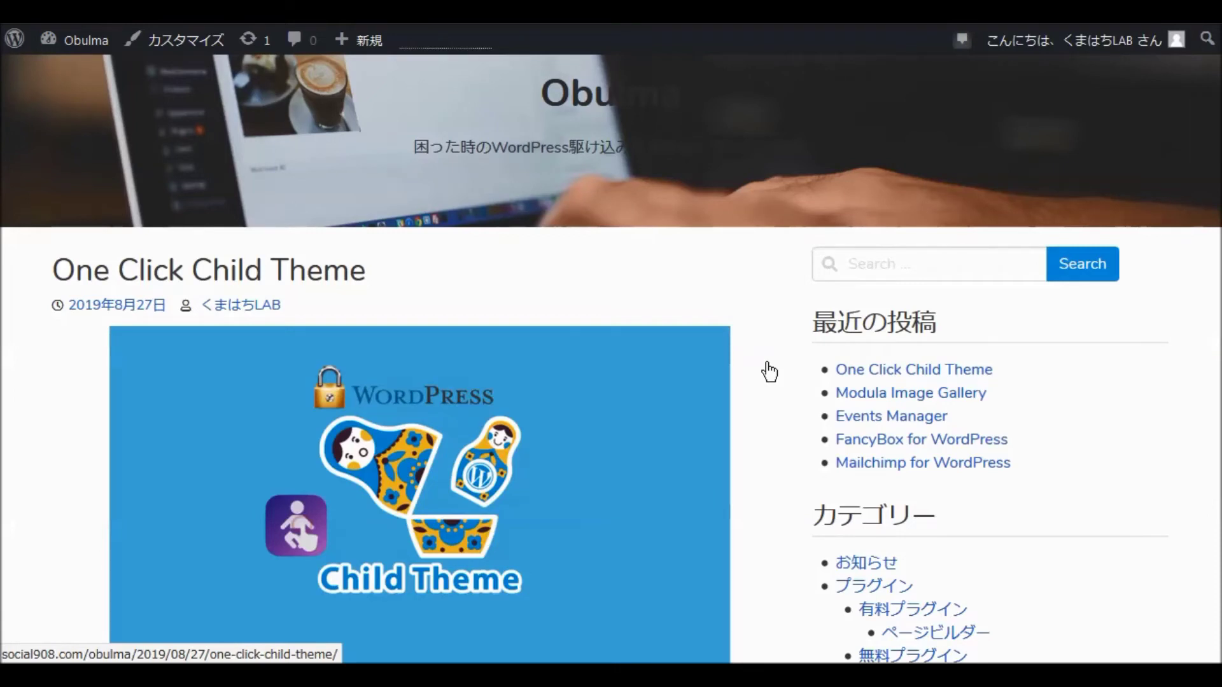
pyautogui.scroll(4, 770, 373)
pyautogui.scroll(-4, 768, 369)
pyautogui.scroll(4, 783, 398)
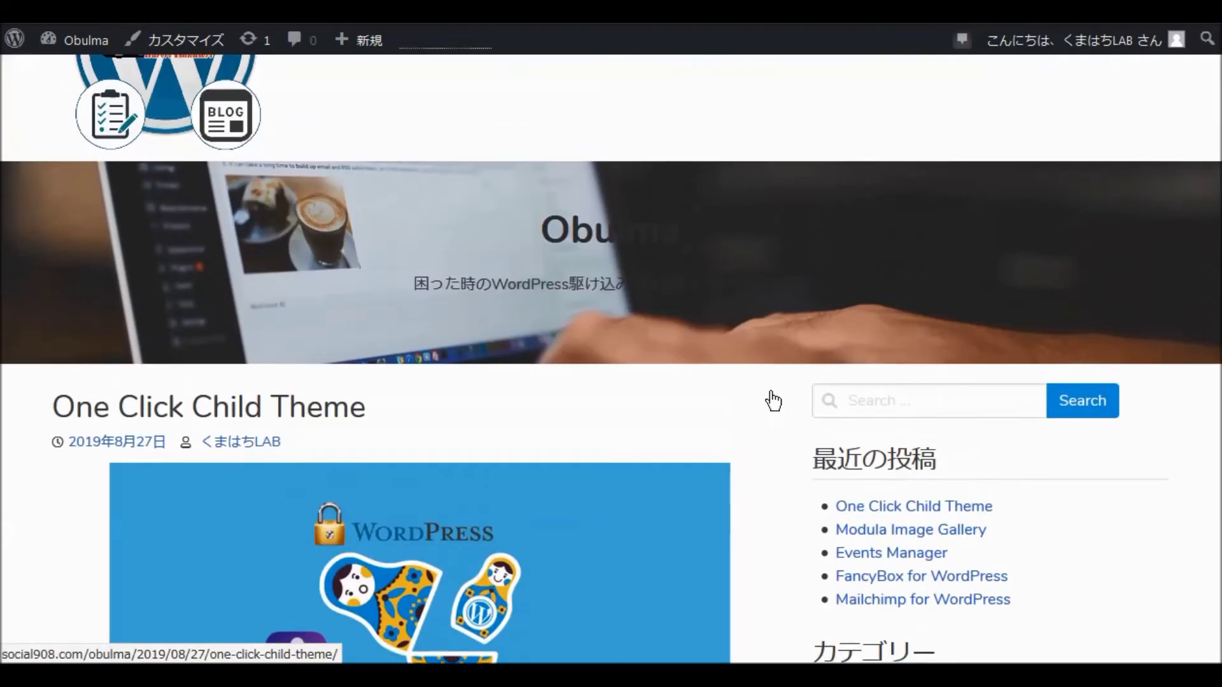
# - Check the date line below the post title on the front page and open the One Click Child Theme post
pyautogui.scroll(-6, 758, 414)
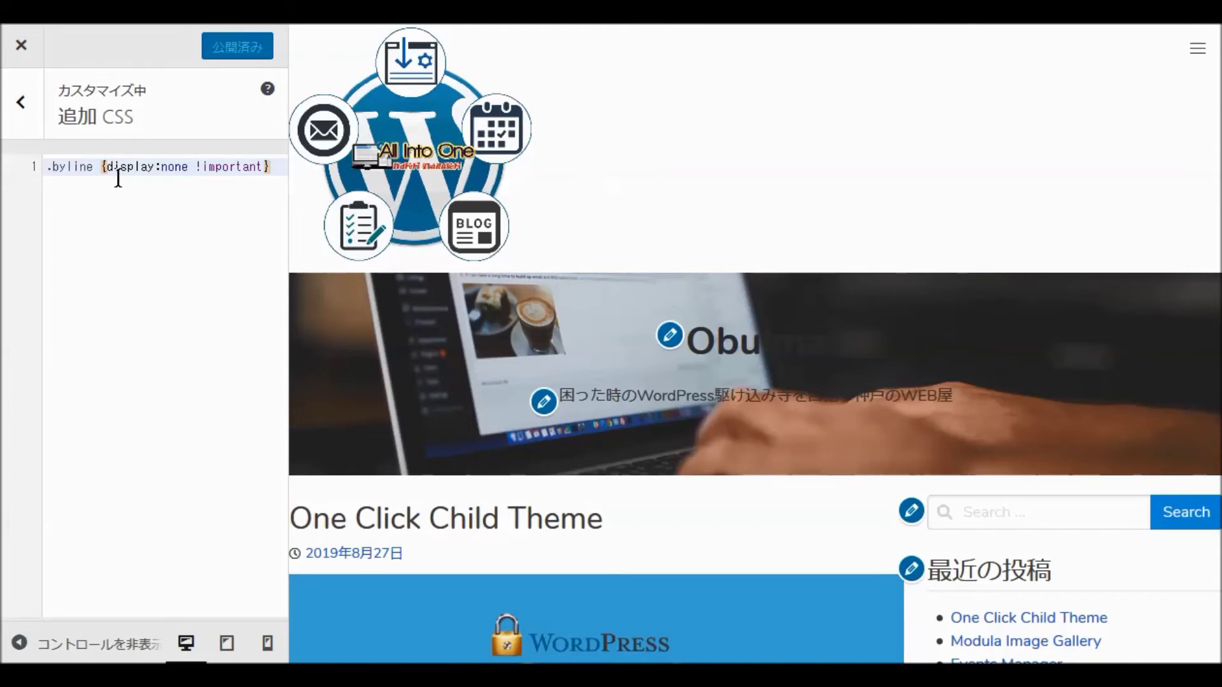
pyautogui.scroll(-4, 697, 319)
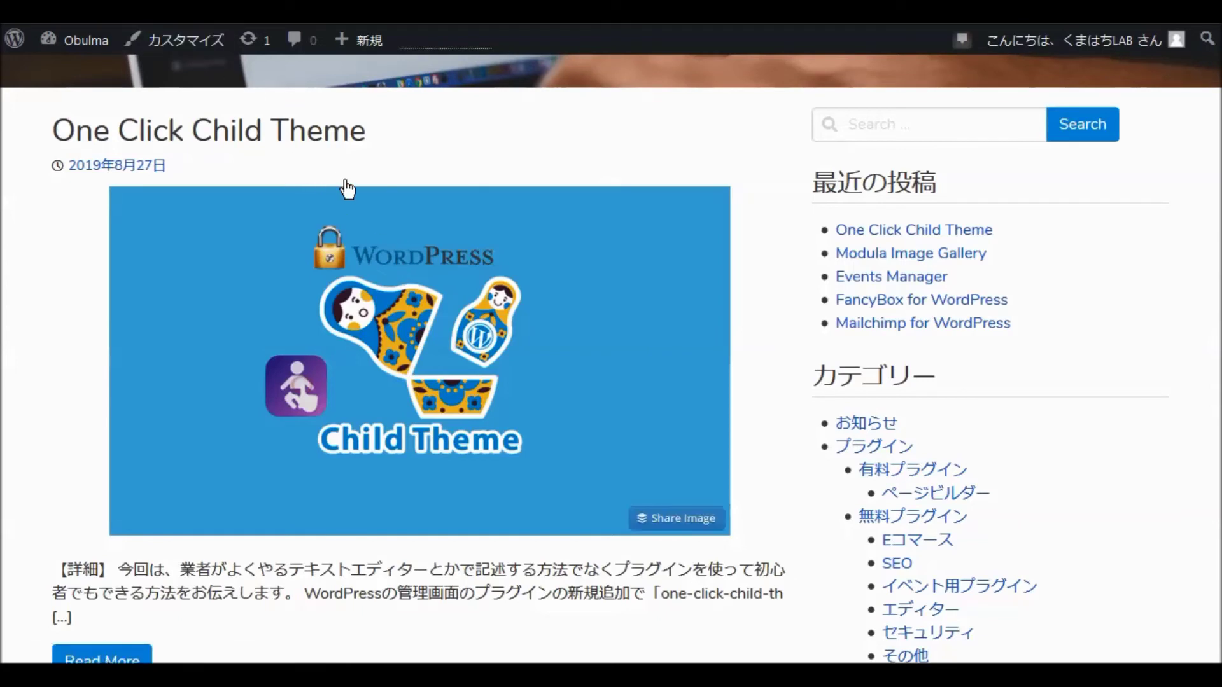
pyautogui.click(331, 142)
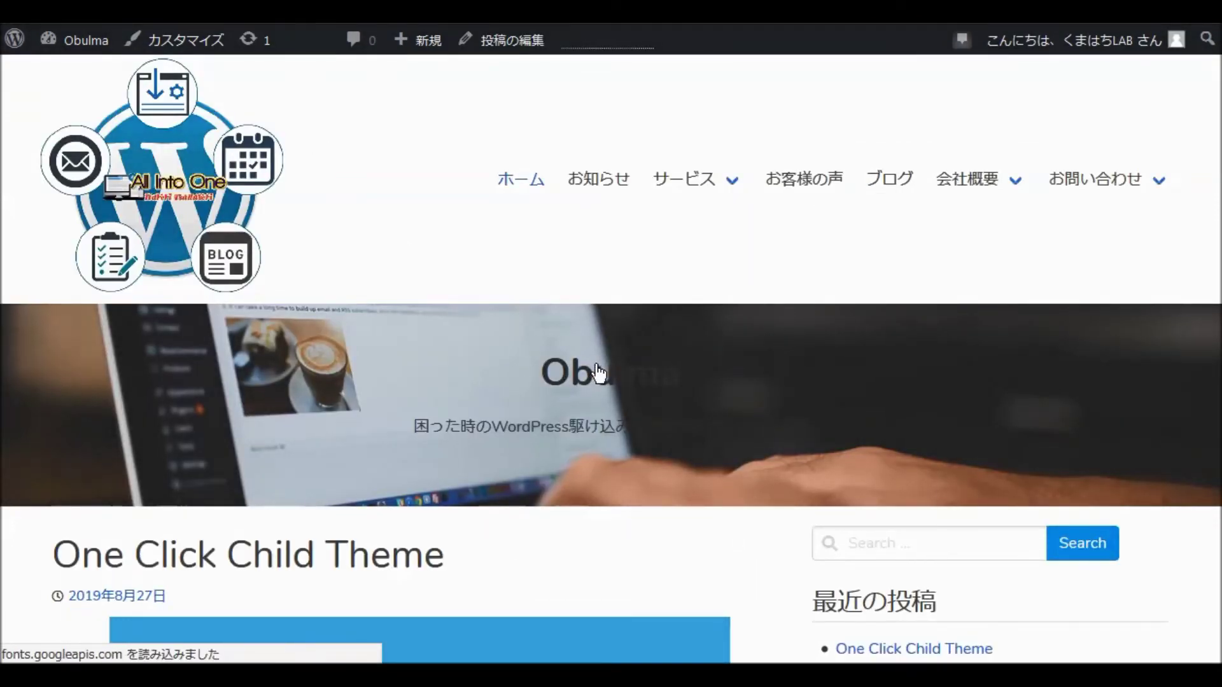
# - Examine the One Click Child Theme post from its featured image through the article sections to the related posts, comment form and footer
pyautogui.scroll(-6, 597, 373)
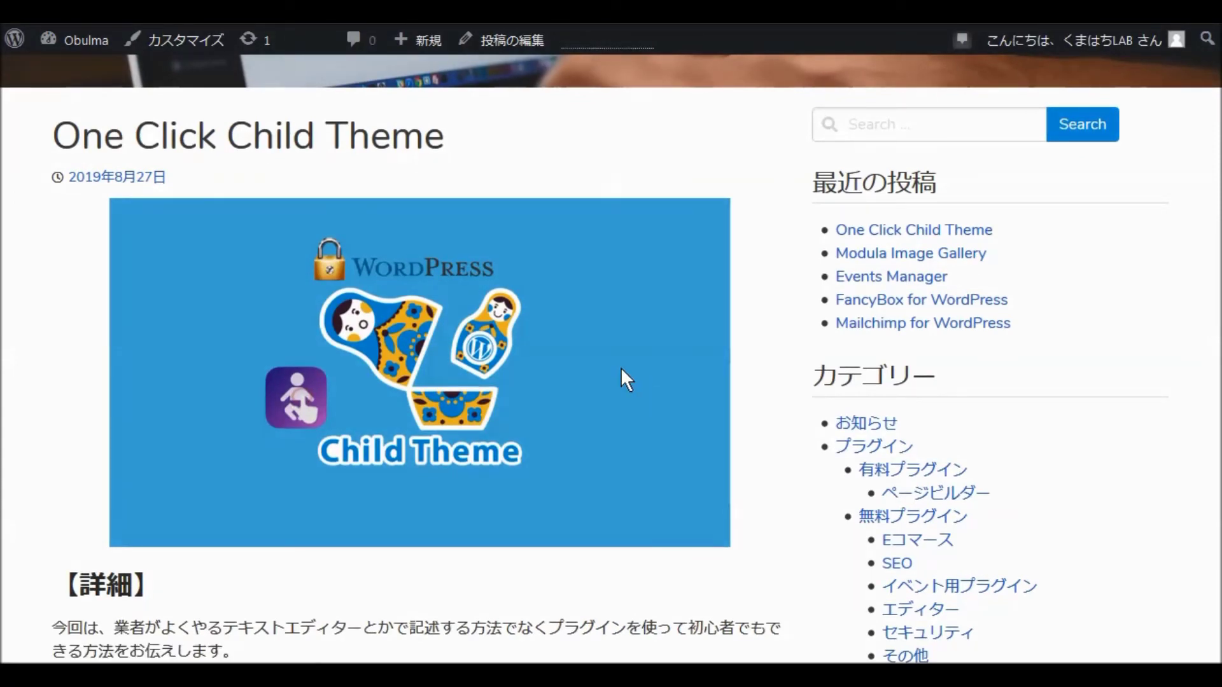
pyautogui.scroll(-2, 610, 368)
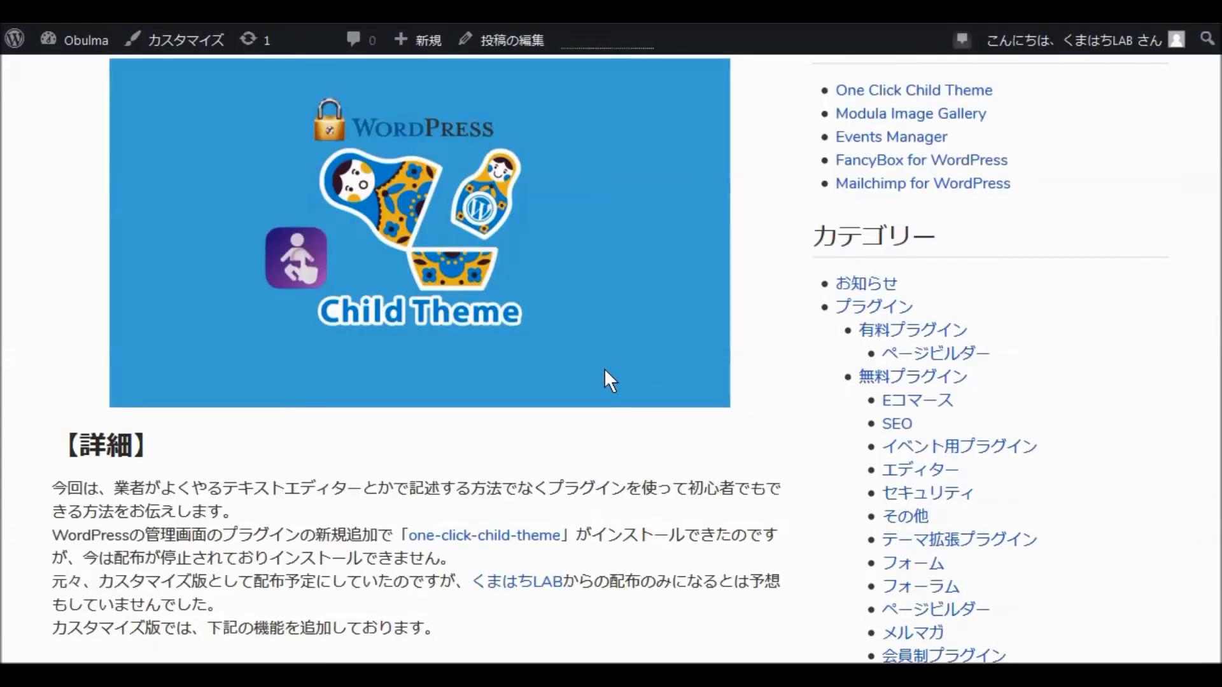
pyautogui.scroll(-2, 604, 368)
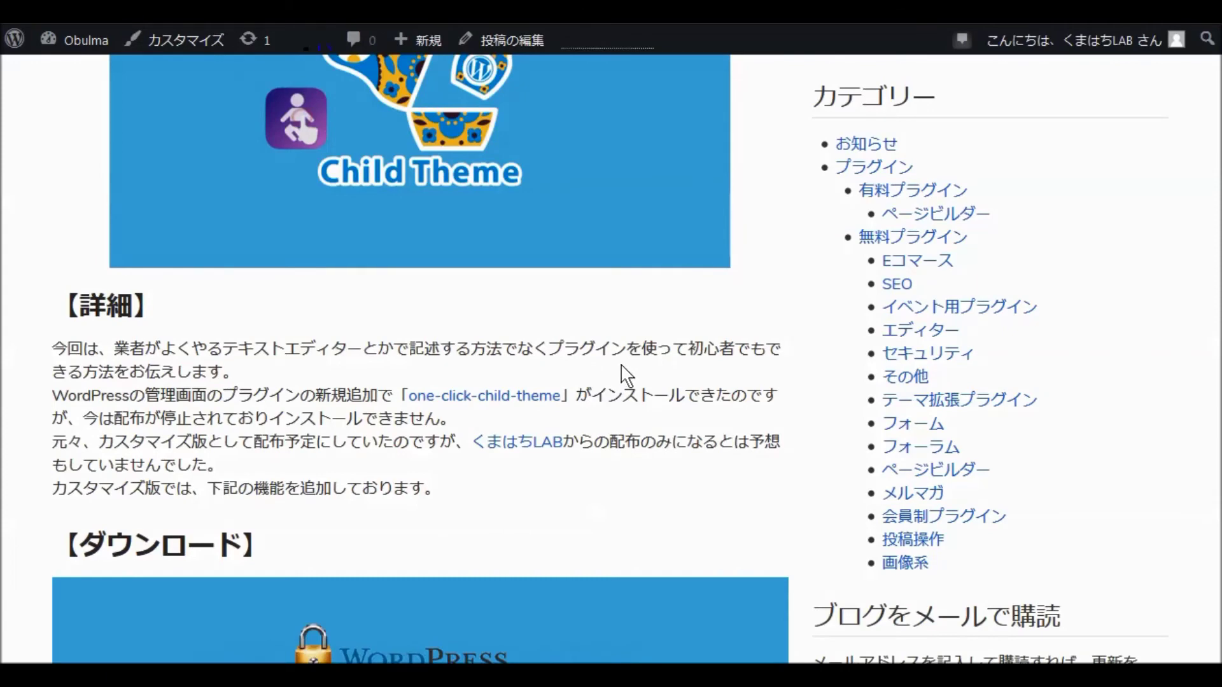
pyautogui.scroll(-4, 624, 377)
pyautogui.scroll(2, 611, 380)
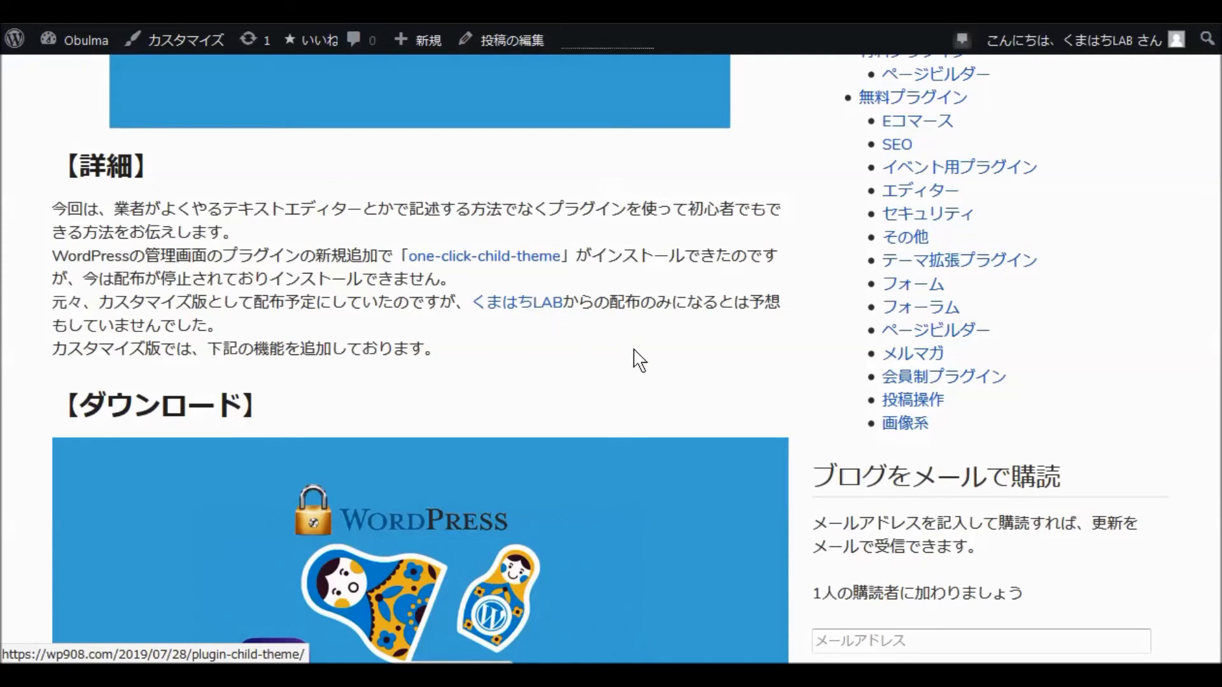
pyautogui.scroll(-10, 620, 362)
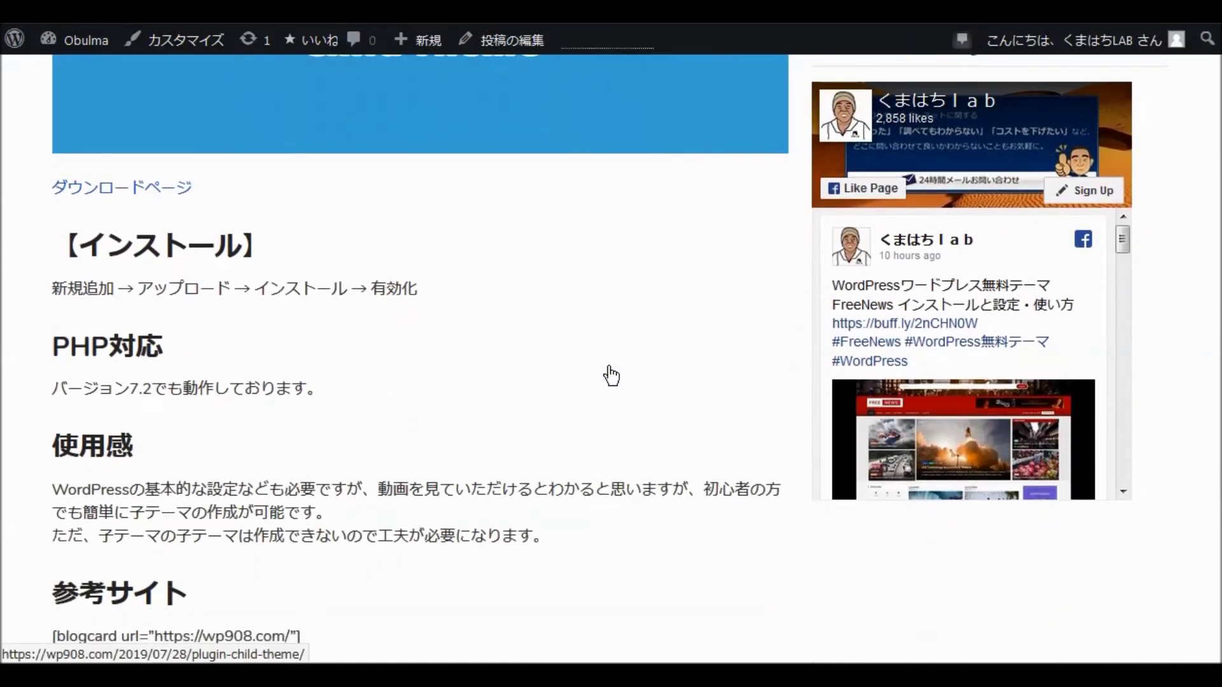
pyautogui.scroll(-10, 611, 374)
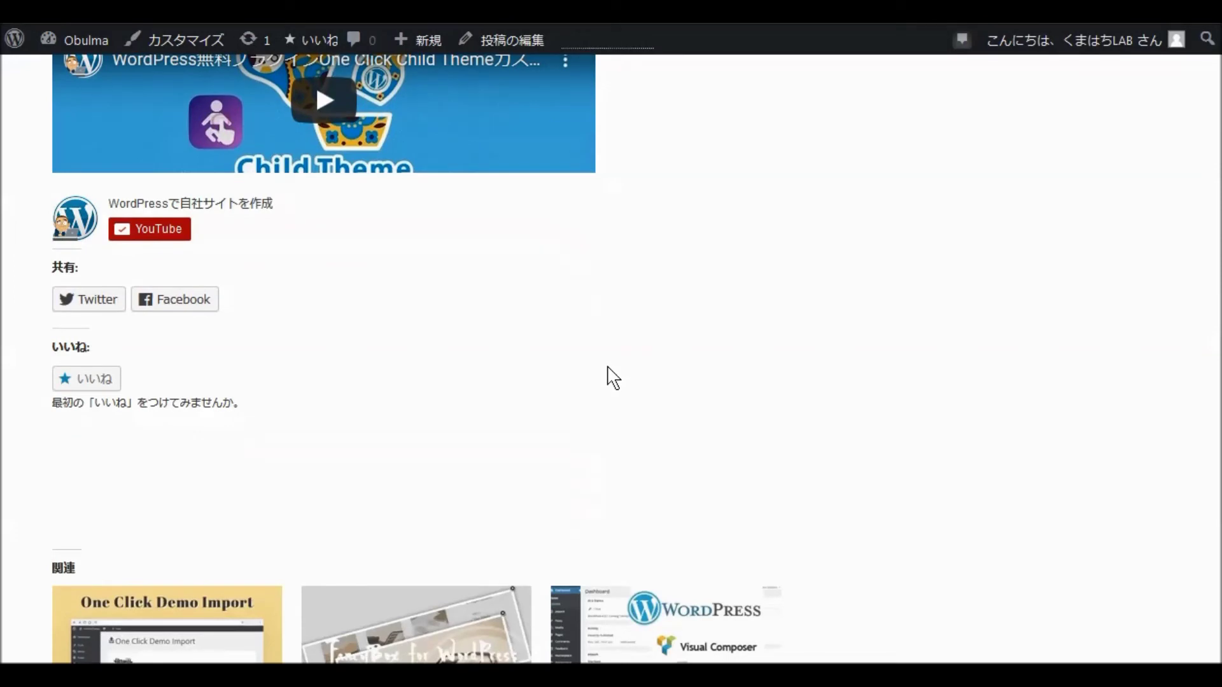
pyautogui.scroll(-8, 613, 378)
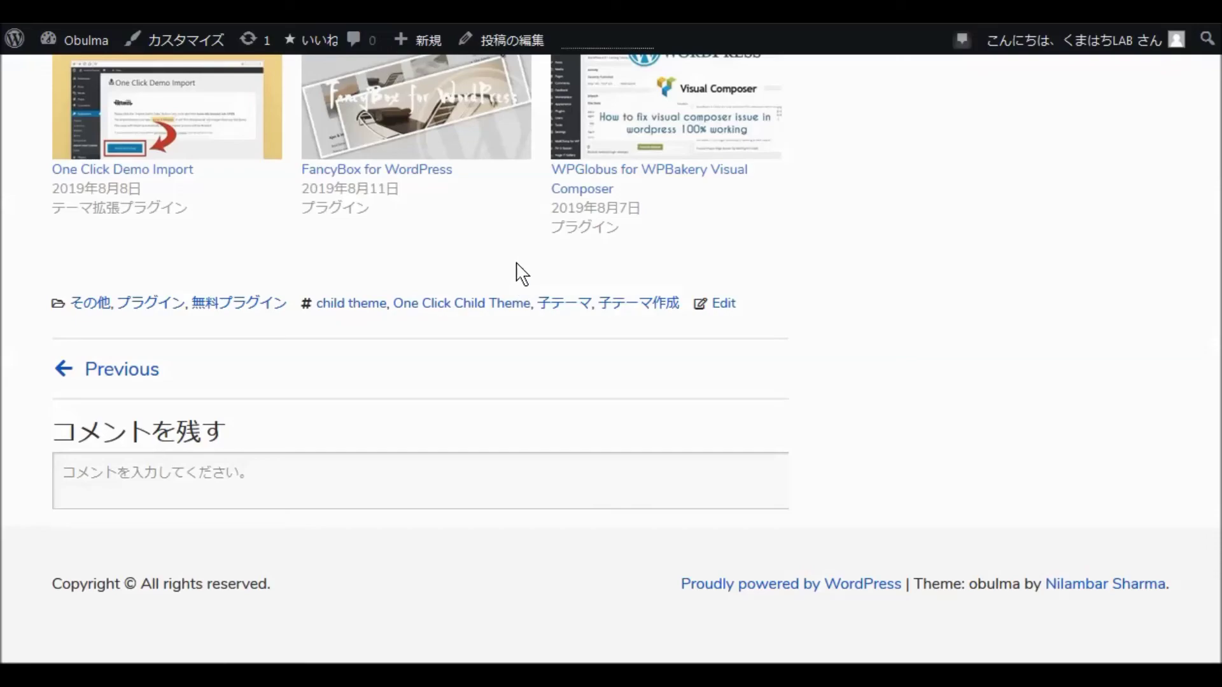
# - Return to the beginning of the post and review its title, header image, logo and navigation menu
pyautogui.scroll(2, 790, 315)
pyautogui.scroll(15, 789, 315)
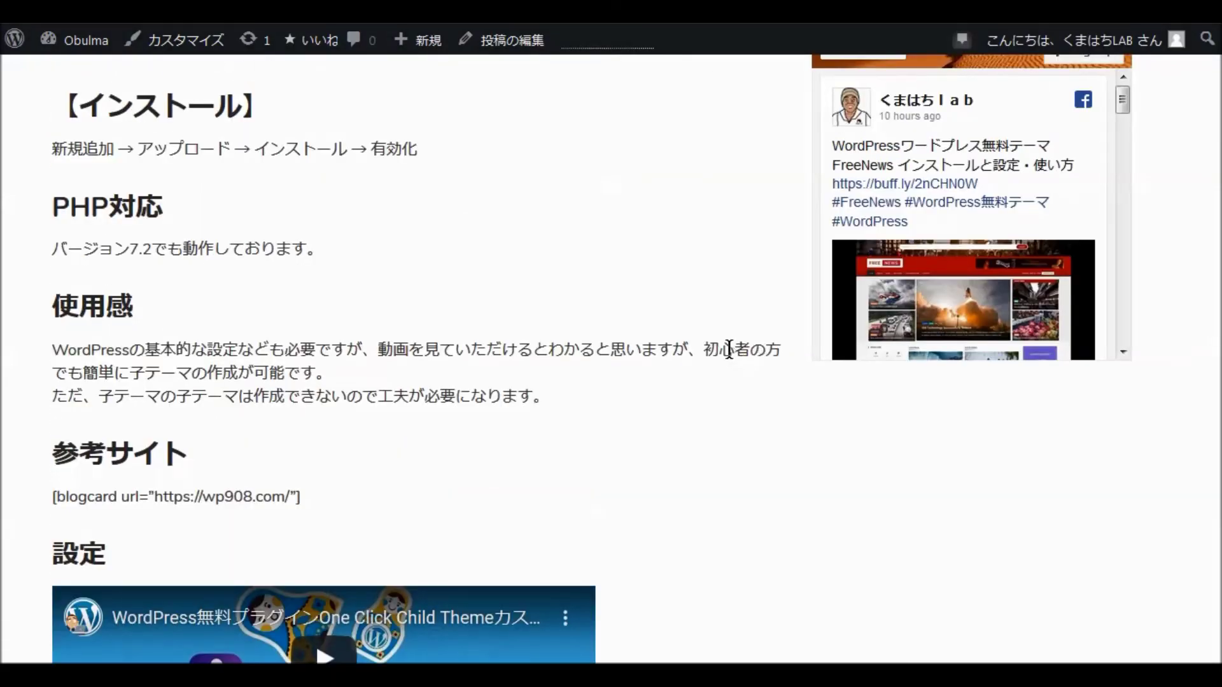
pyautogui.scroll(15, 730, 349)
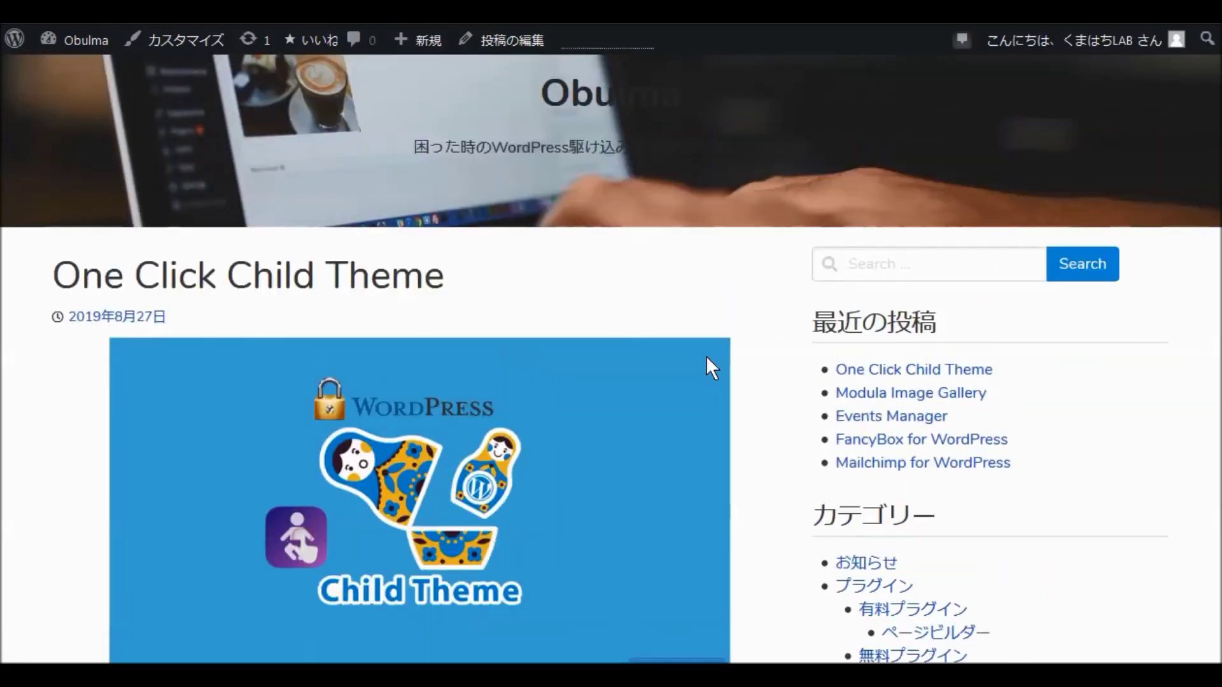
pyautogui.scroll(5, 705, 356)
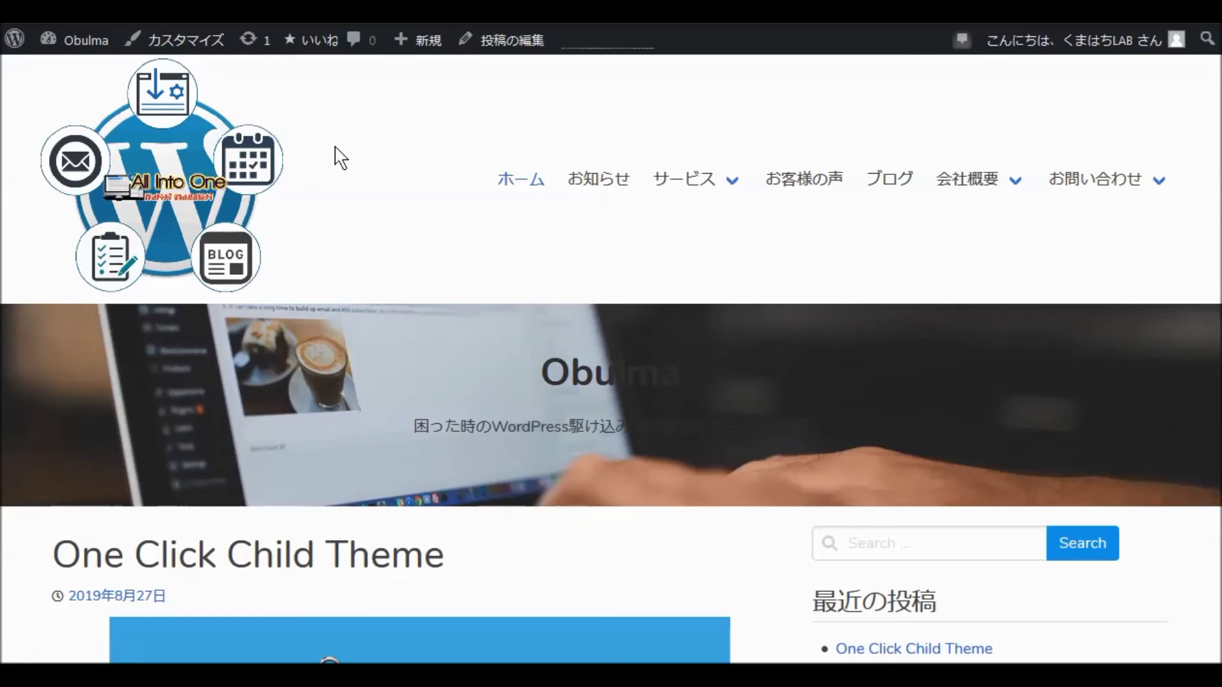
# - Look through the post once more, down to its categories, tags, comment form and the footer's copyright line
pyautogui.scroll(-1, 382, 184)
pyautogui.scroll(-7, 388, 185)
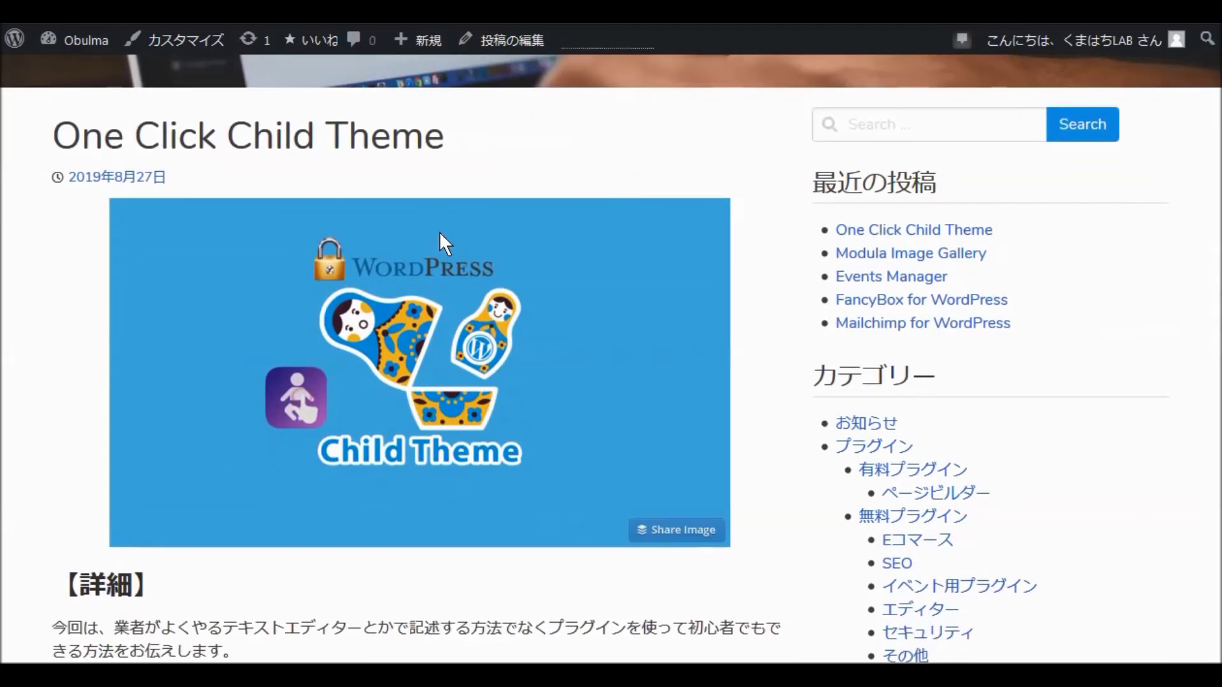
pyautogui.scroll(-3, 434, 237)
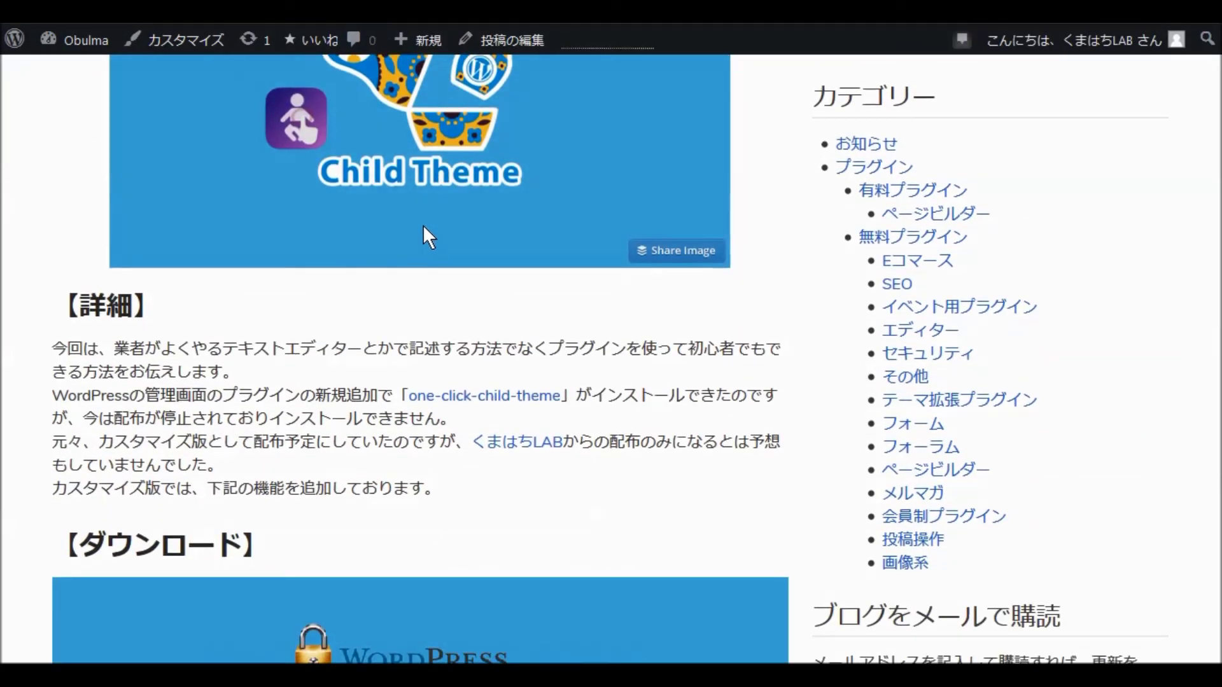
pyautogui.scroll(-5, 789, 240)
pyautogui.scroll(-20, 770, 247)
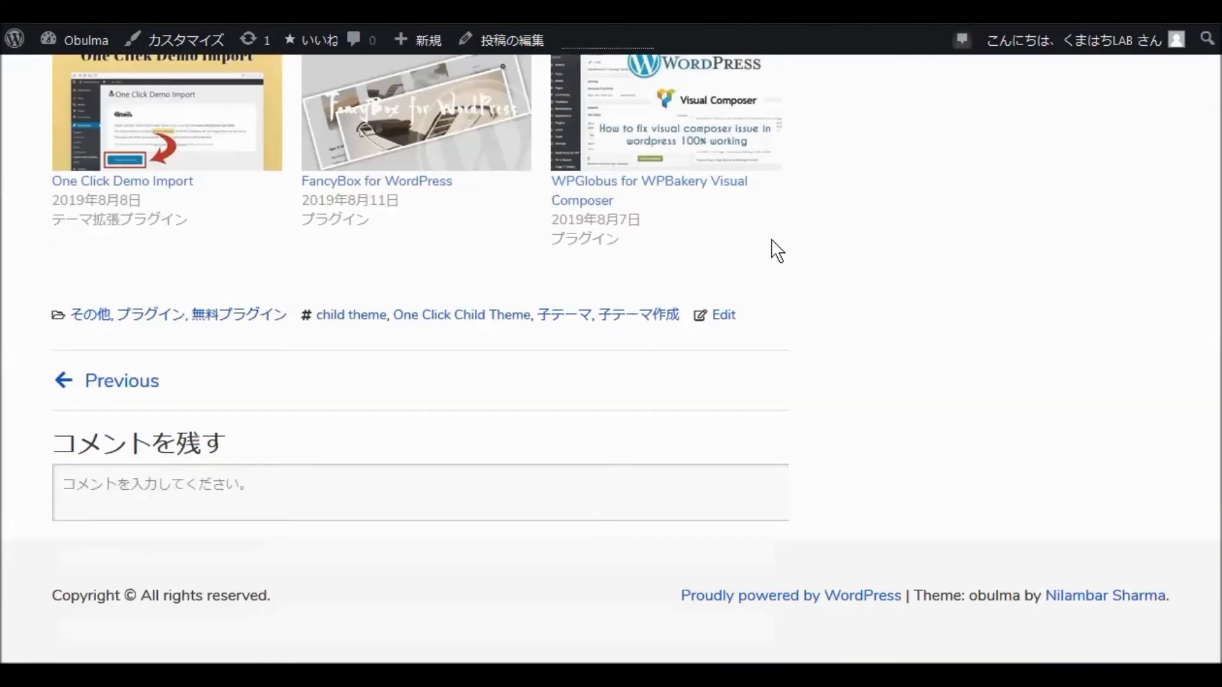
pyautogui.scroll(-1, 776, 250)
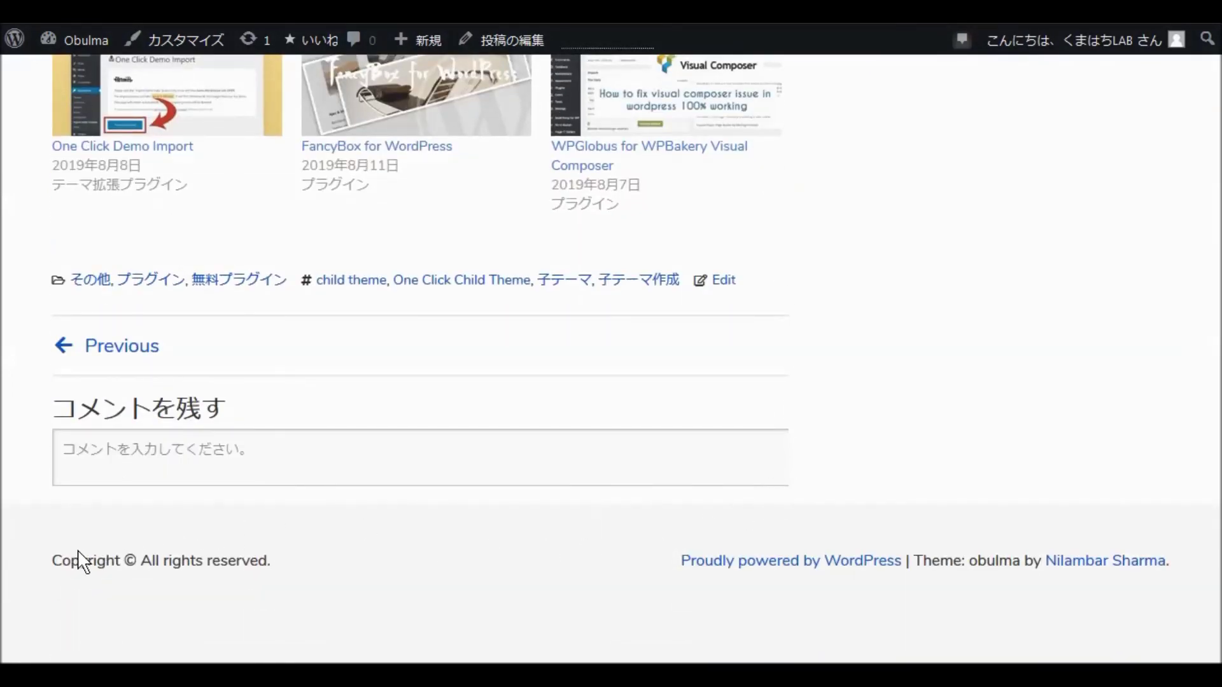